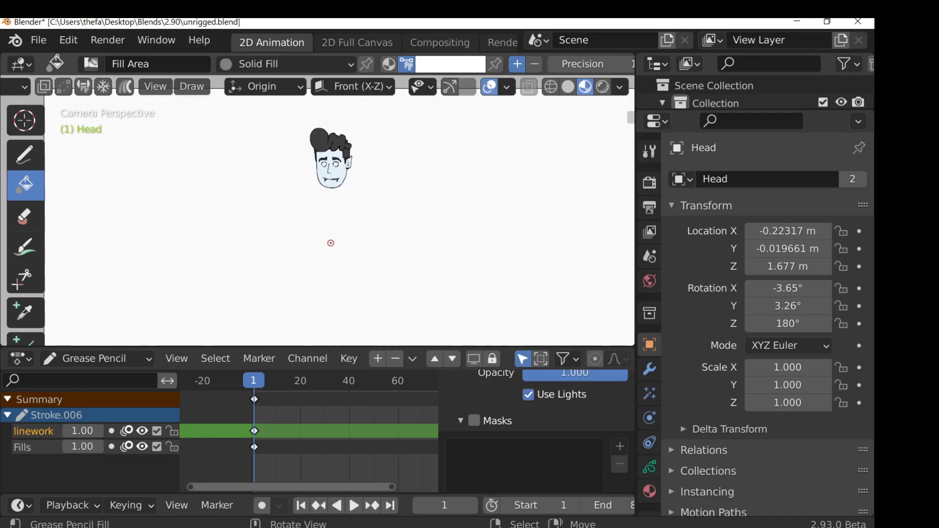
Leave the head's Draw mode, add a blank Grease Pencil object, and switch the new object to Draw mode.
scroll(294, 91, left, 3)
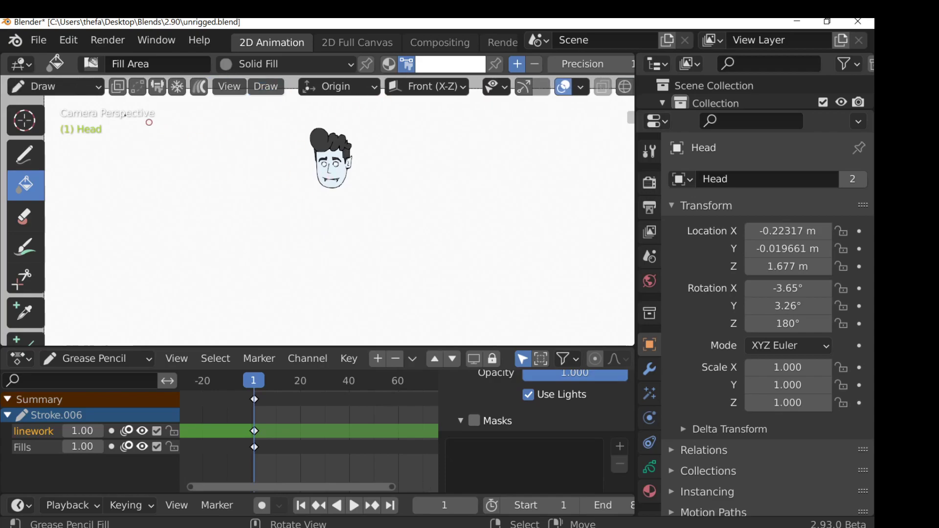
click(56, 87)
click(63, 105)
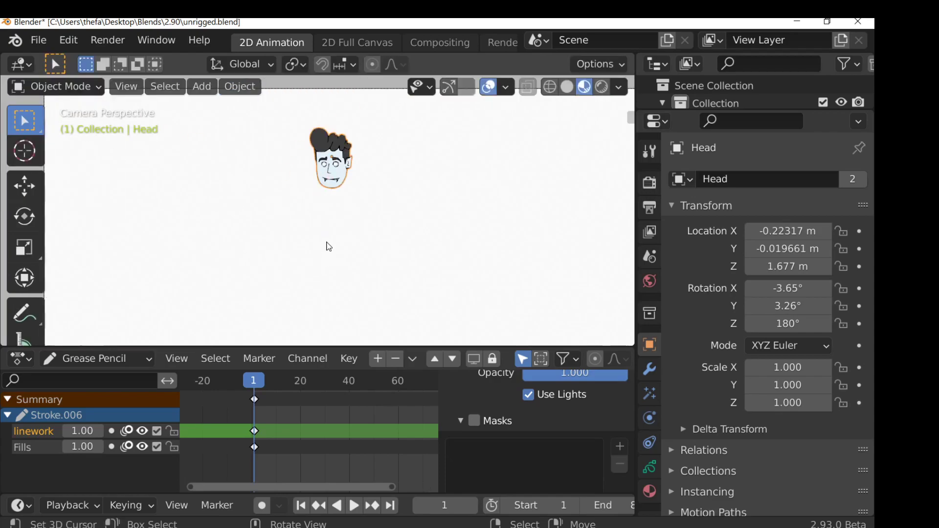
key(shift+a)
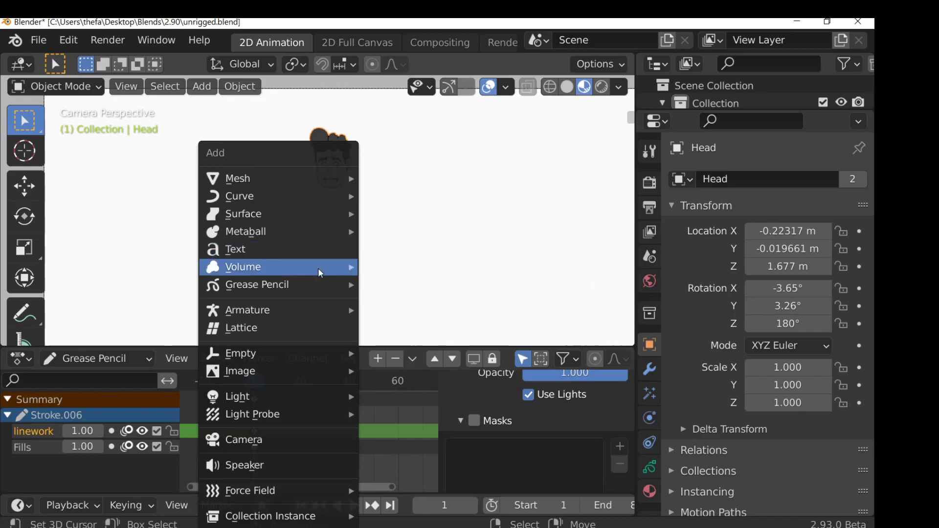
mouse_move(277, 286)
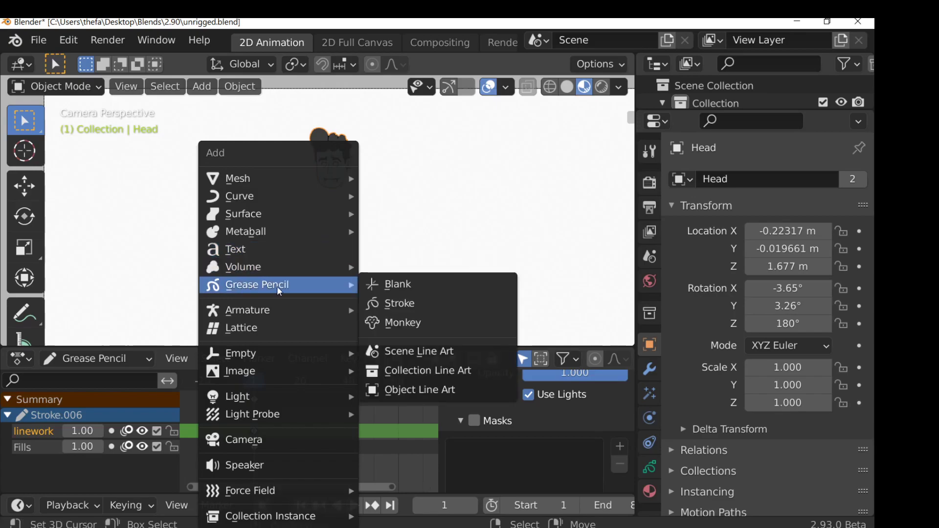
click(420, 282)
click(55, 86)
click(73, 163)
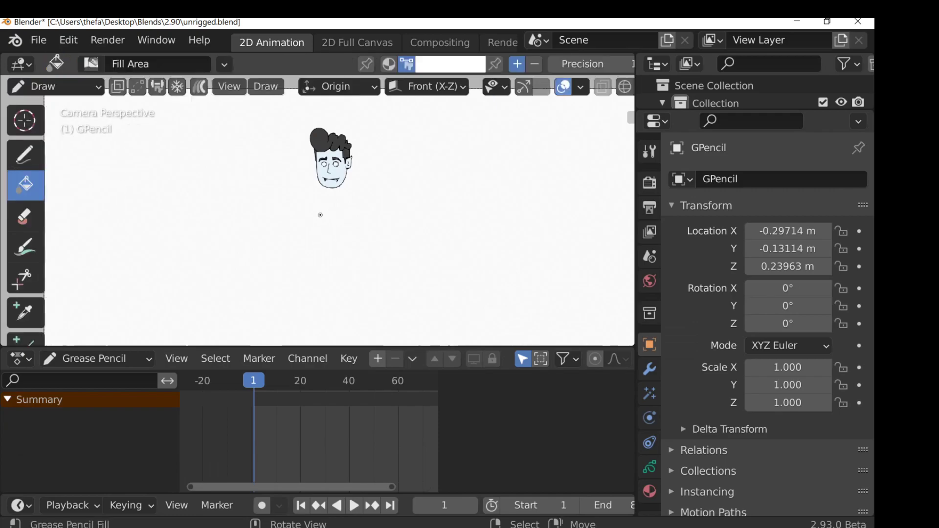
Choose the Draw tool with the Pen brush and assign the existing Solid Stroke material to the new Grease Pencil object.
click(24, 154)
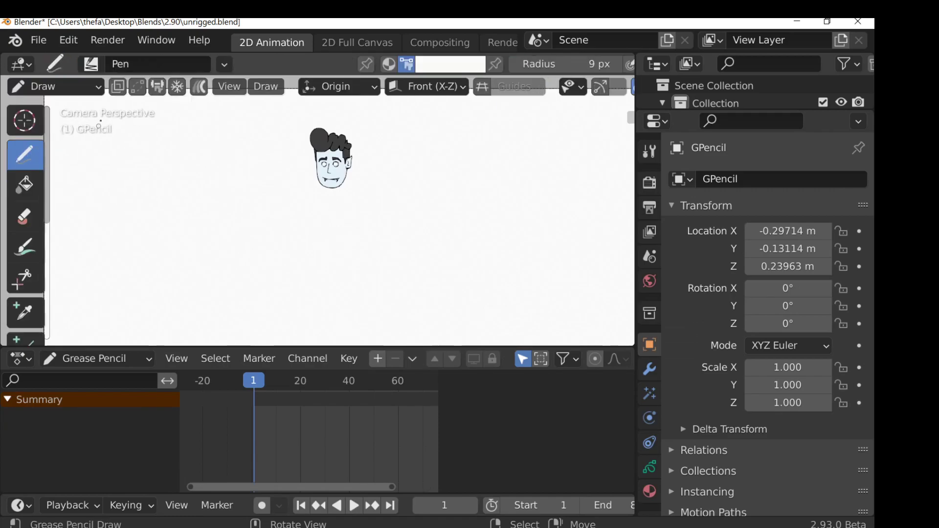
click(95, 63)
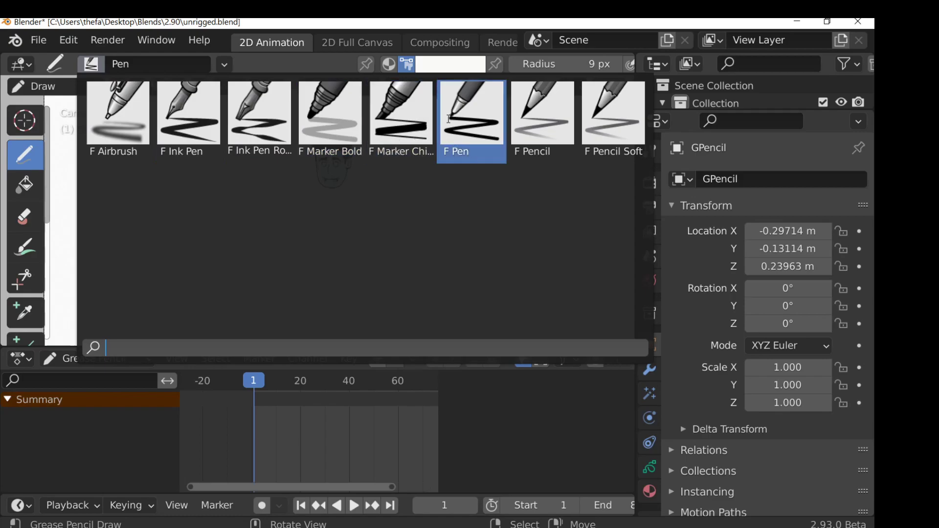
click(449, 119)
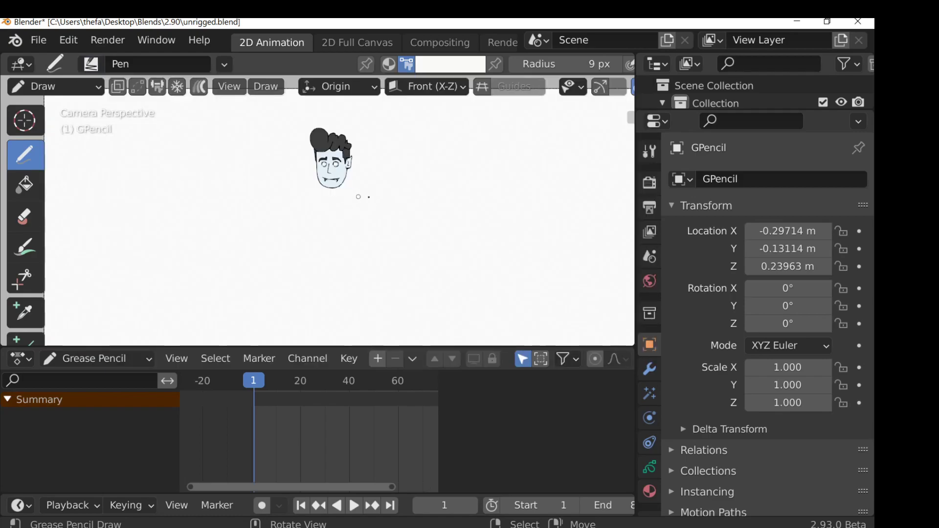
click(630, 378)
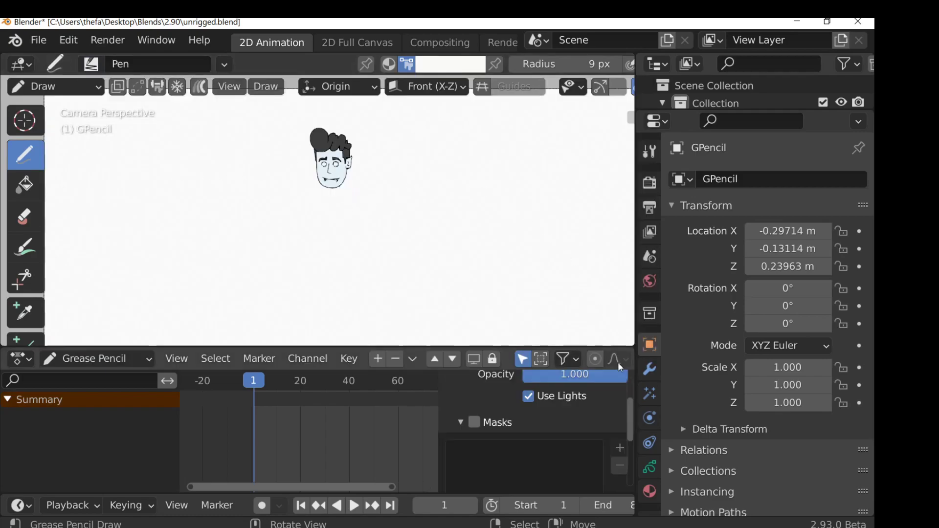
click(650, 490)
click(682, 324)
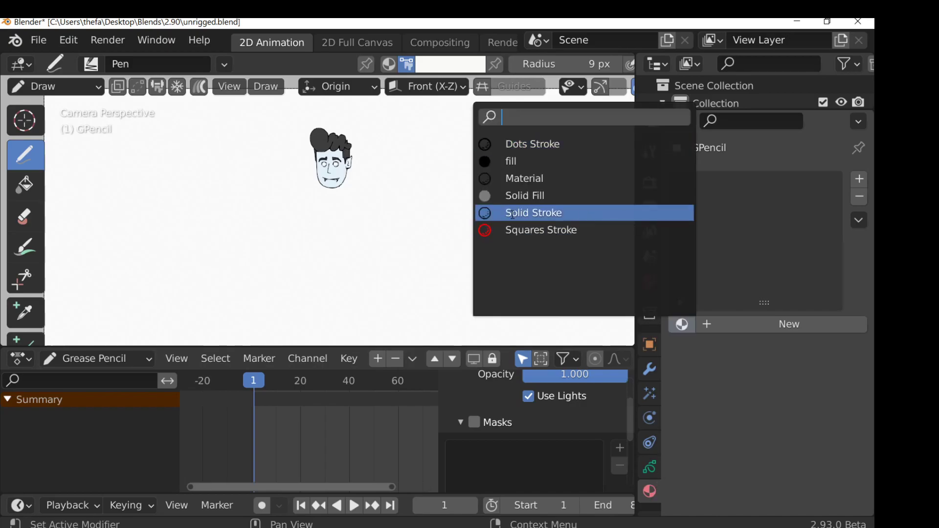
click(533, 213)
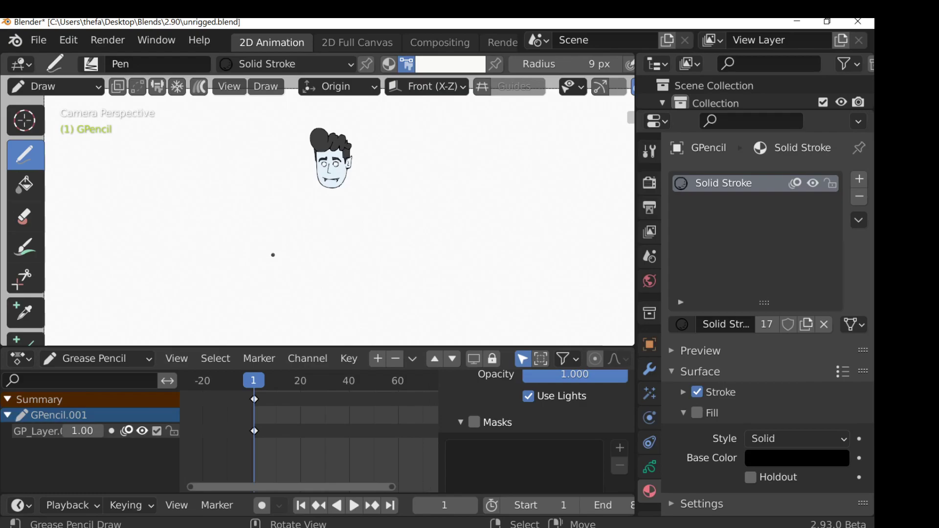
Set the Pen brush colour to black and draw a zigzag test stroke below the head.
click(451, 66)
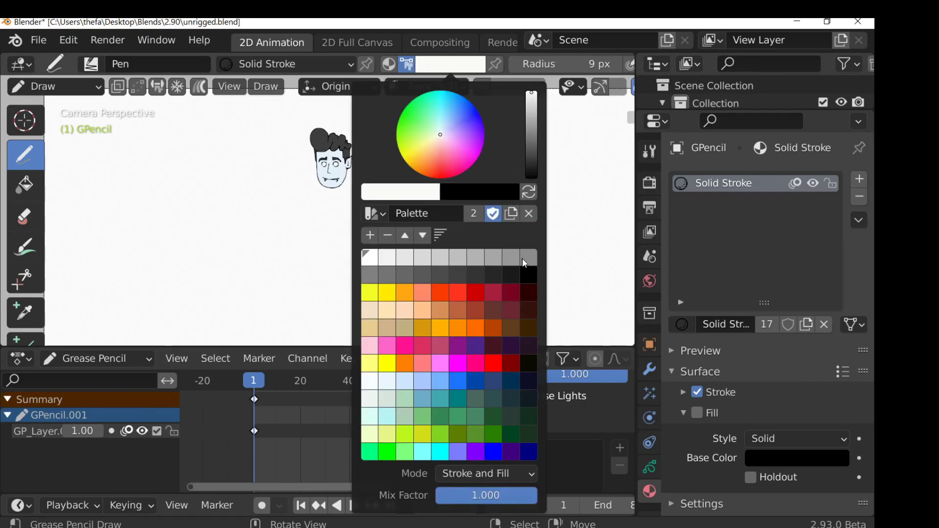
click(529, 272)
mouse_move(241, 210)
mouse_down()
mouse_move(287, 221)
mouse_move(315, 248)
mouse_up()
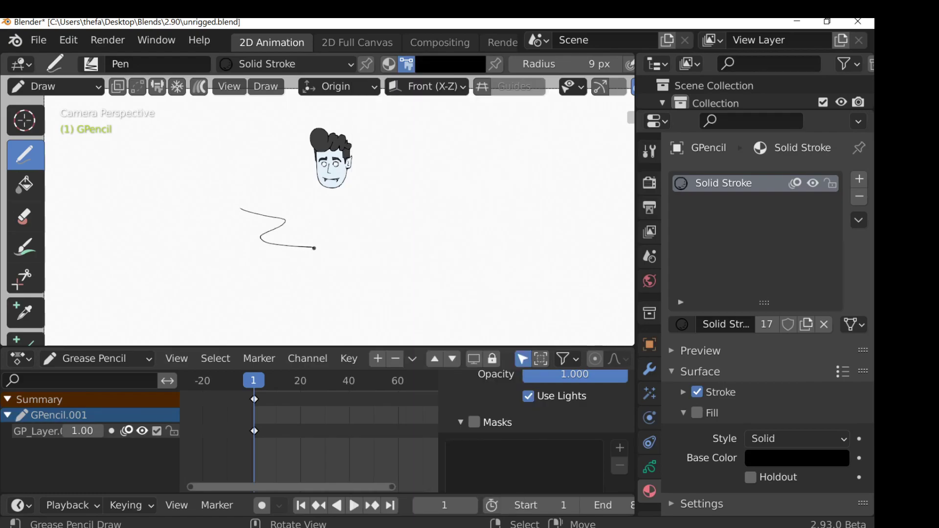
Switch to the Fill tool and add a second material slot that uses the existing Solid Fill material.
click(24, 185)
click(284, 64)
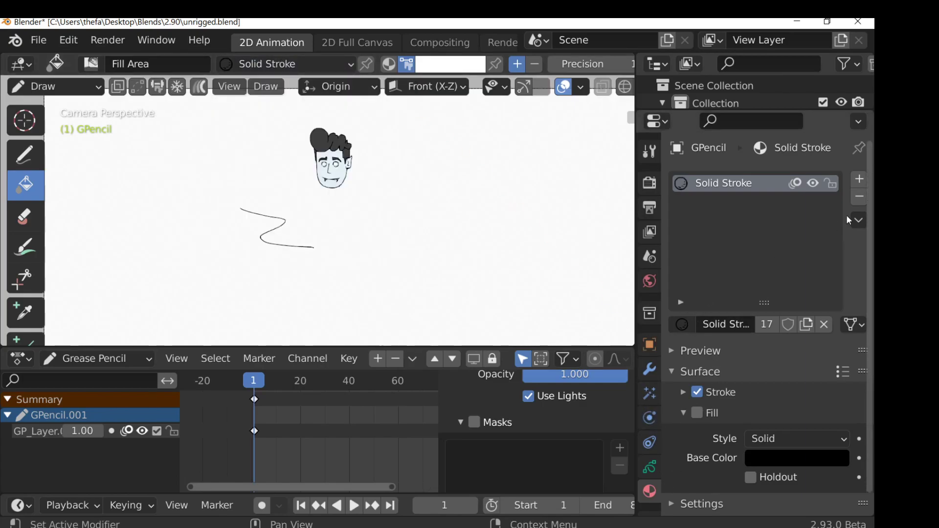
click(859, 179)
click(682, 324)
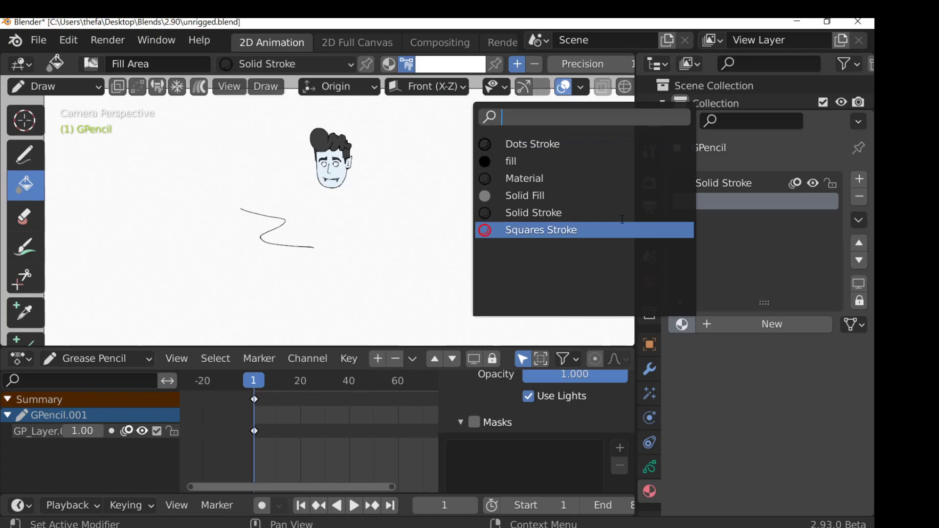
click(552, 195)
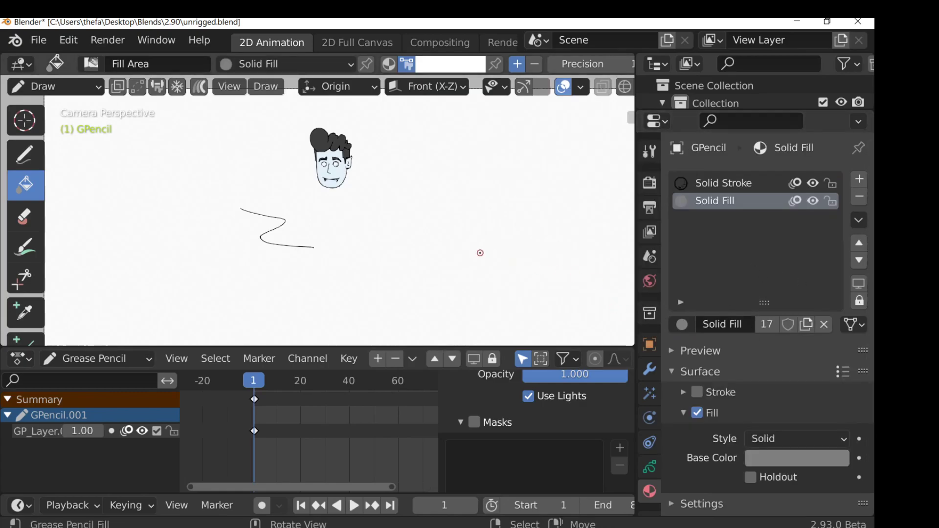
Return to Object Mode and delete the test Grease Pencil object.
click(86, 89)
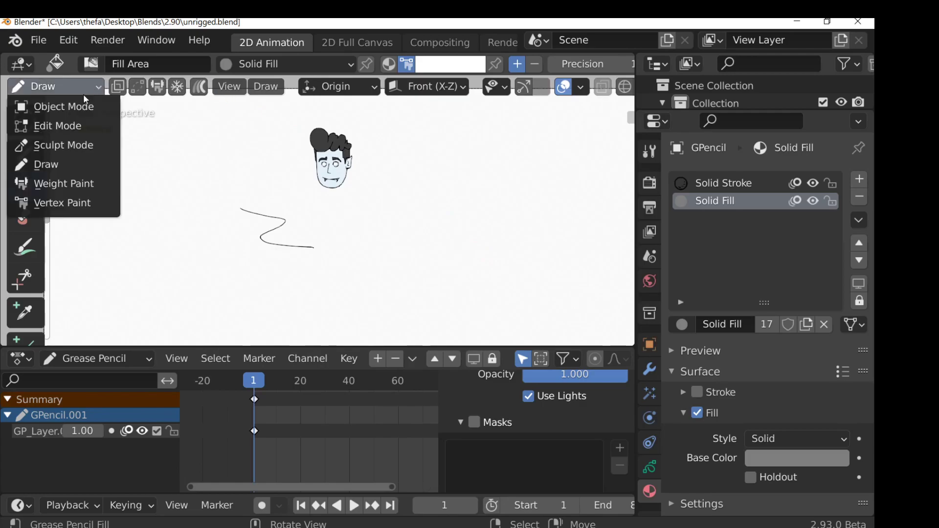
click(81, 107)
key(x)
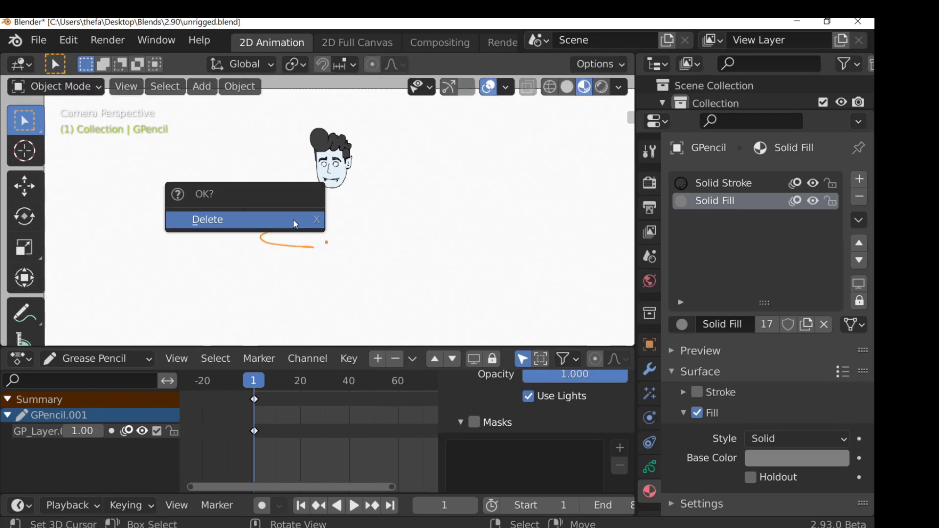
click(293, 220)
Select the head object and add a new Grease Pencil layer to it named Neck.
click(337, 177)
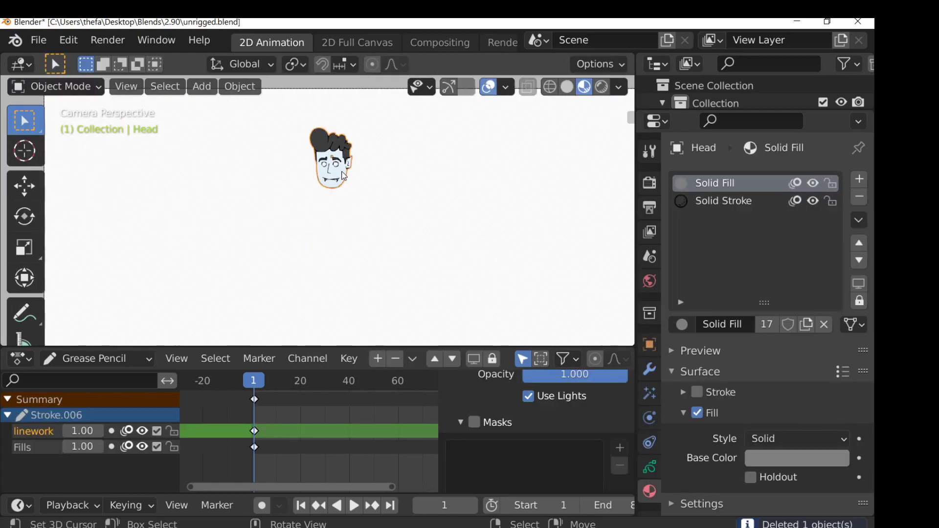
click(377, 359)
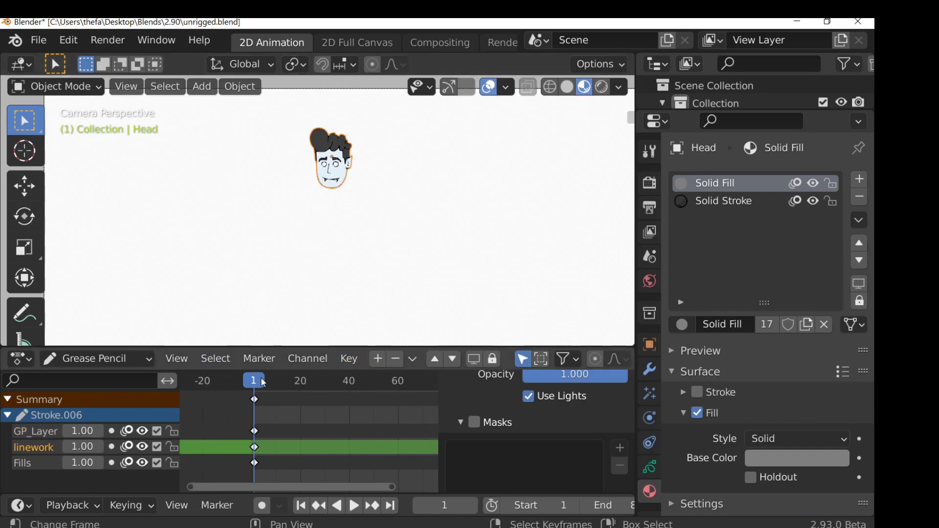
double_click(39, 432)
text(Neck)
key(Return)
Enter Draw mode on the head and set up the Draw tool with the Solid Stroke material.
click(59, 86)
click(90, 165)
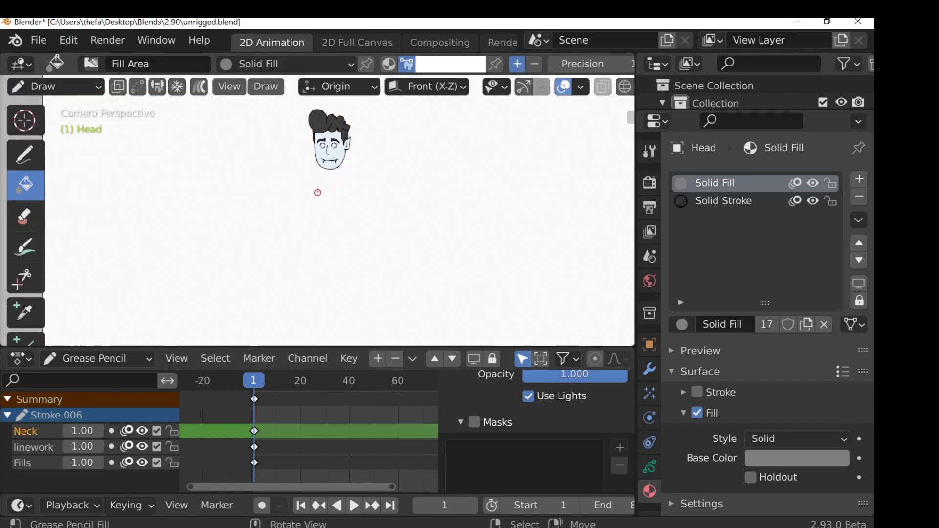
scroll(317, 191, up, 2)
click(25, 155)
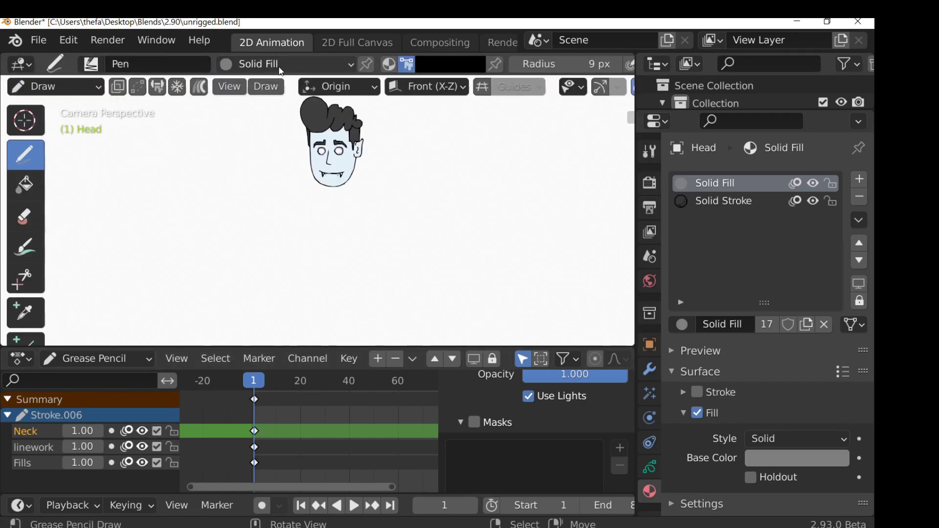
click(289, 64)
click(237, 121)
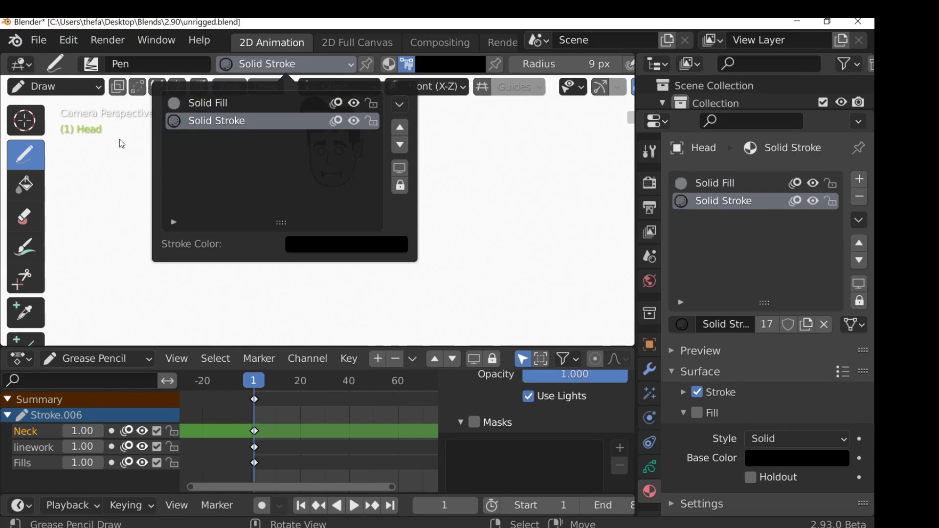
scroll(318, 190, up, 2)
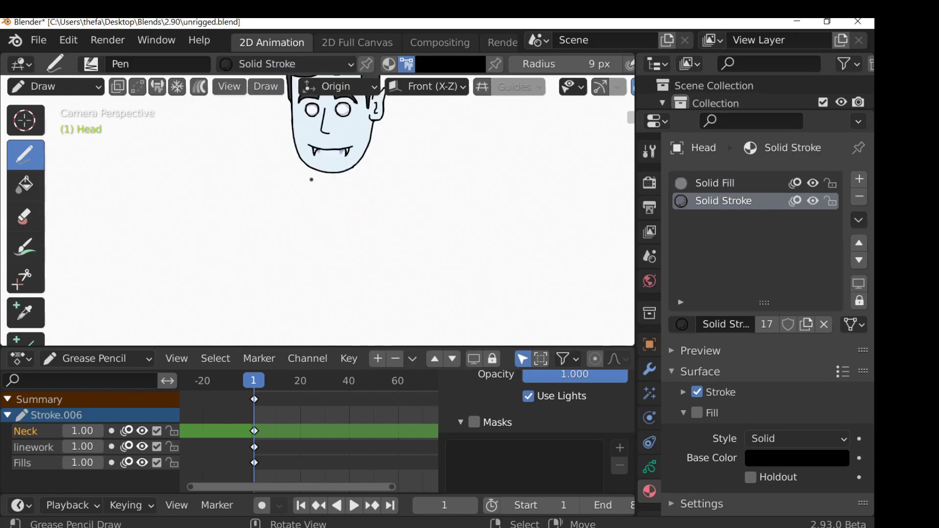
Try out neck lines and rough body outlines below the head, undoing the test strokes.
key(ctrl+z)
key(ctrl+z)
key(ctrl+z)
key(ctrl+z)
mouse_move(300, 240)
mouse_down()
mouse_move(302, 292)
mouse_move(300, 246)
mouse_move(259, 281)
mouse_move(242, 249)
mouse_up()
mouse_move(143, 253)
mouse_down()
mouse_move(146, 285)
mouse_move(86, 283)
mouse_move(126, 253)
mouse_up()
scroll(27, 254, down, 5)
drag(62, 262, 63, 265)
key(ctrl+z)
key(ctrl+z)
key(ctrl+z)
key(ctrl+z)
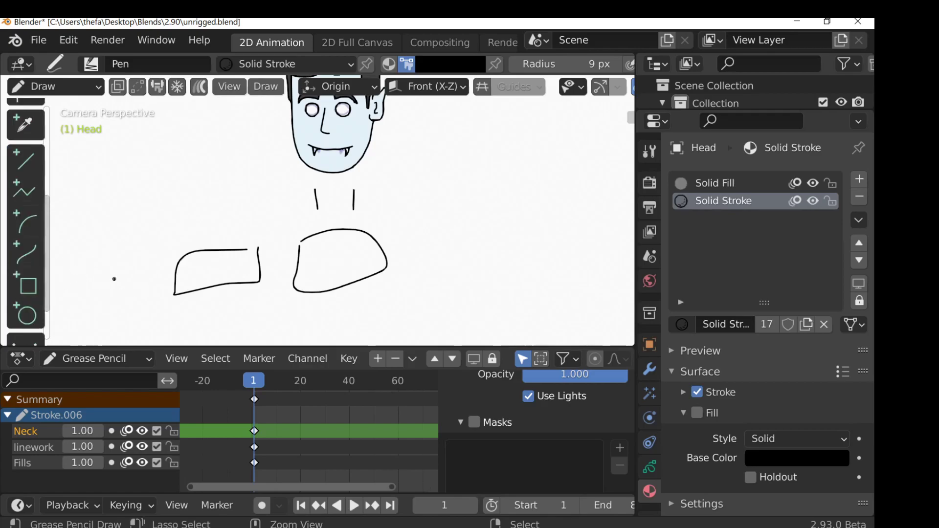
key(ctrl+z)
key(ctrl+z)
Draw two short, near-vertical neck lines just below the chin on the Neck layer.
drag(318, 184, 320, 200)
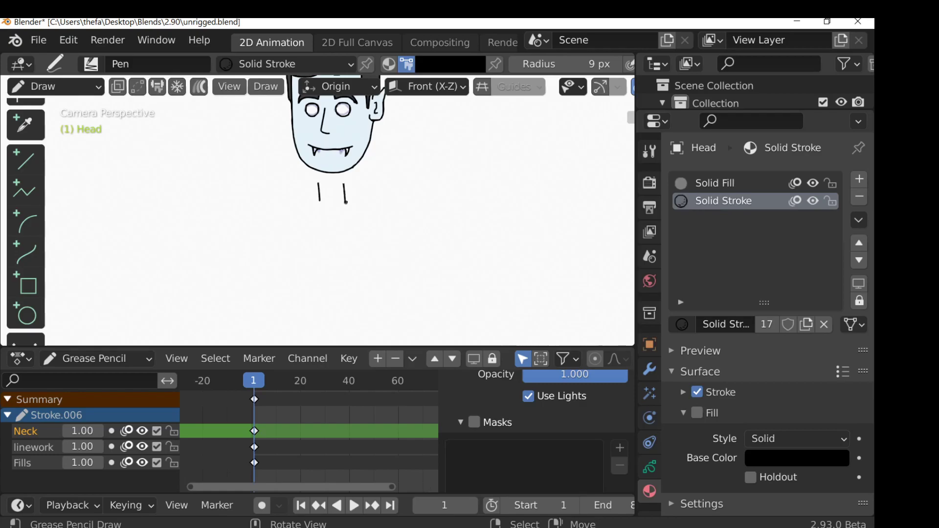
scroll(25, 220, up, 5)
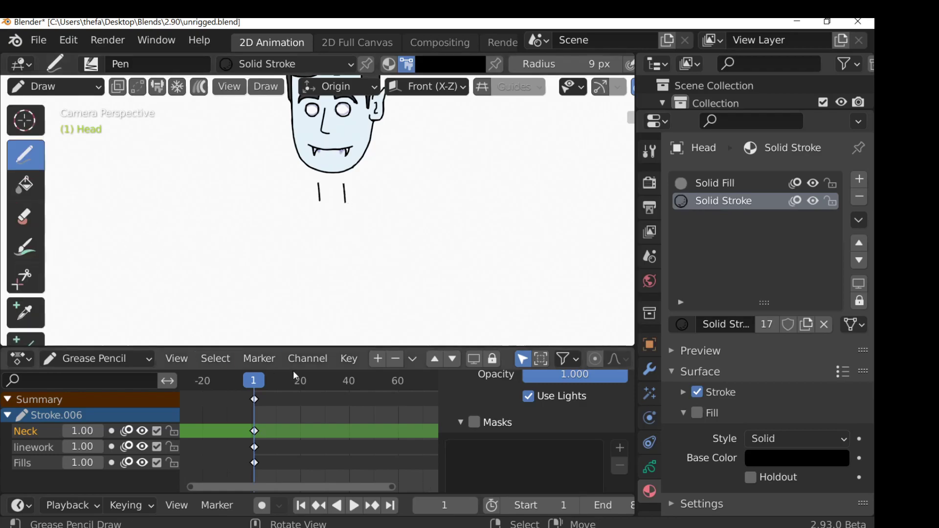
Add a layer named "neck fill" and move it below the Neck layer.
click(378, 359)
double_click(69, 431)
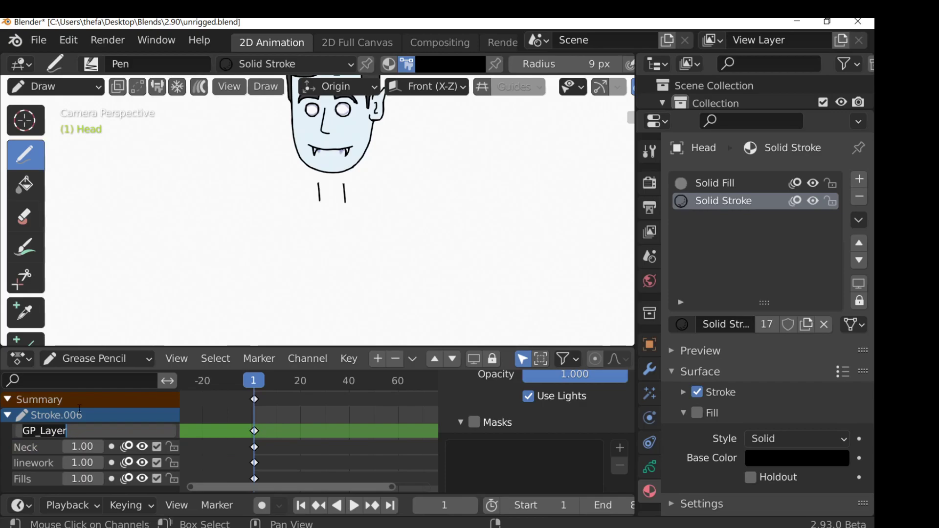
text(ne)
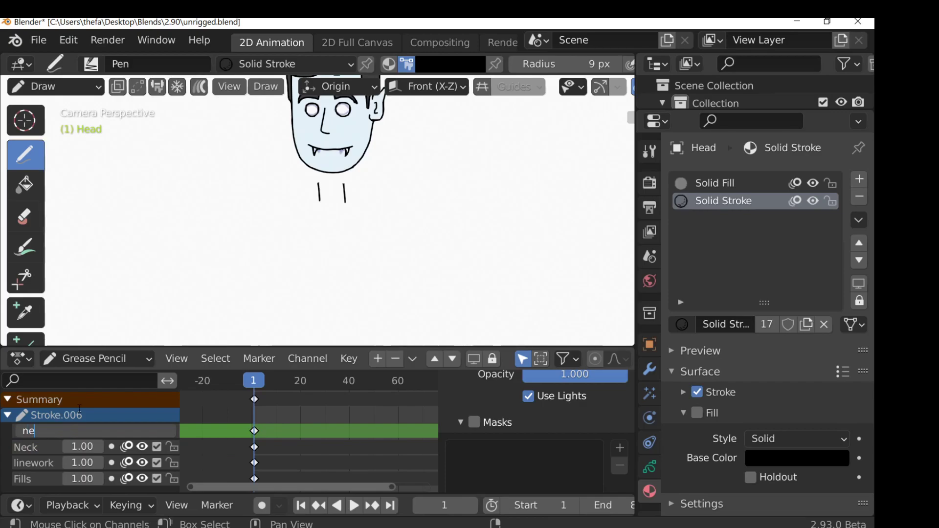
text(ck fill)
key(Return)
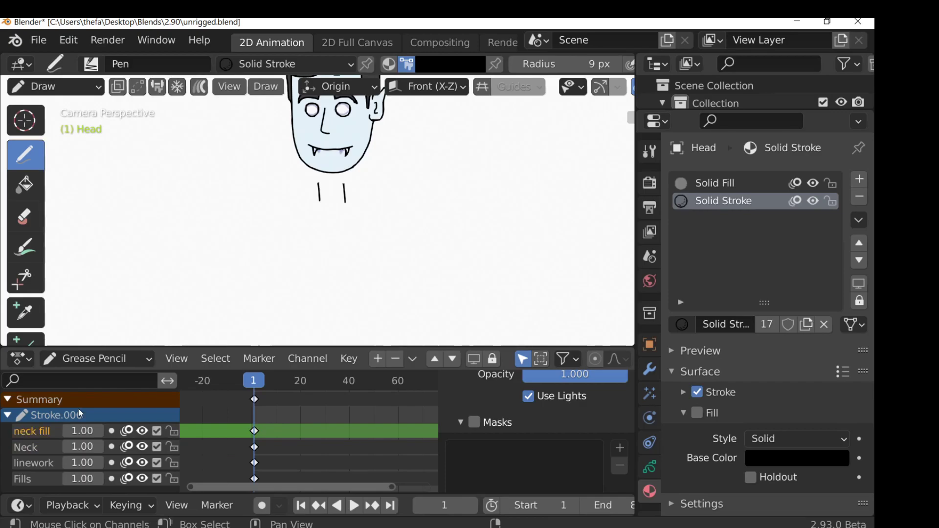
click(453, 359)
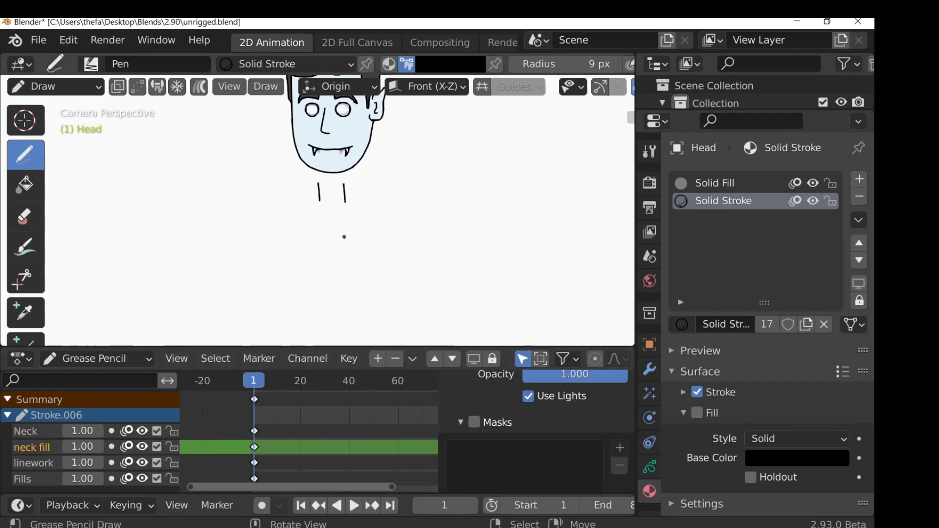
Set the Fill tool's colour to the palette's pale blue and try to fill the area between the neck lines.
scroll(345, 237, up, 4)
click(32, 187)
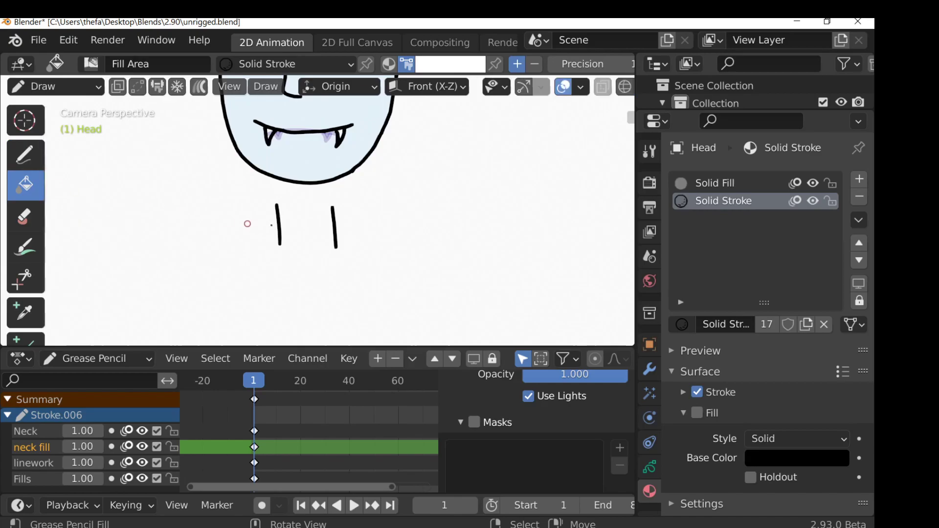
click(465, 64)
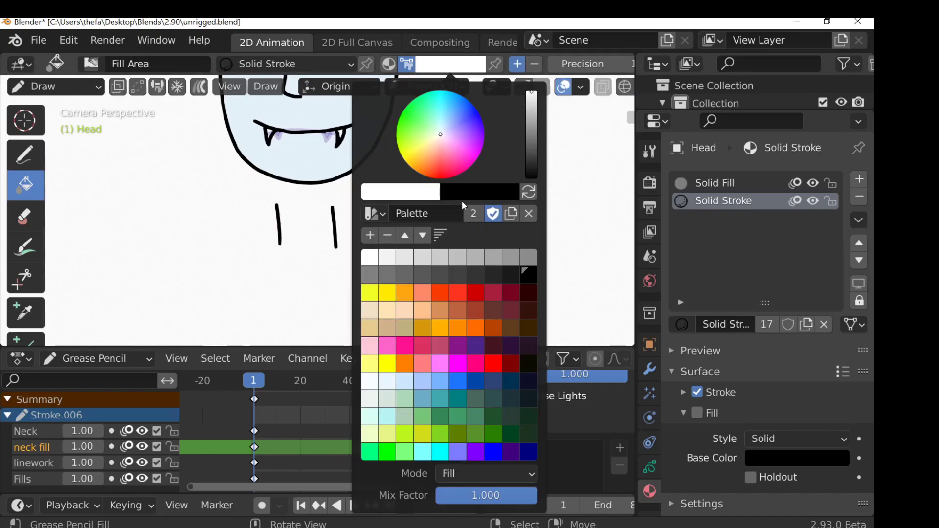
click(395, 384)
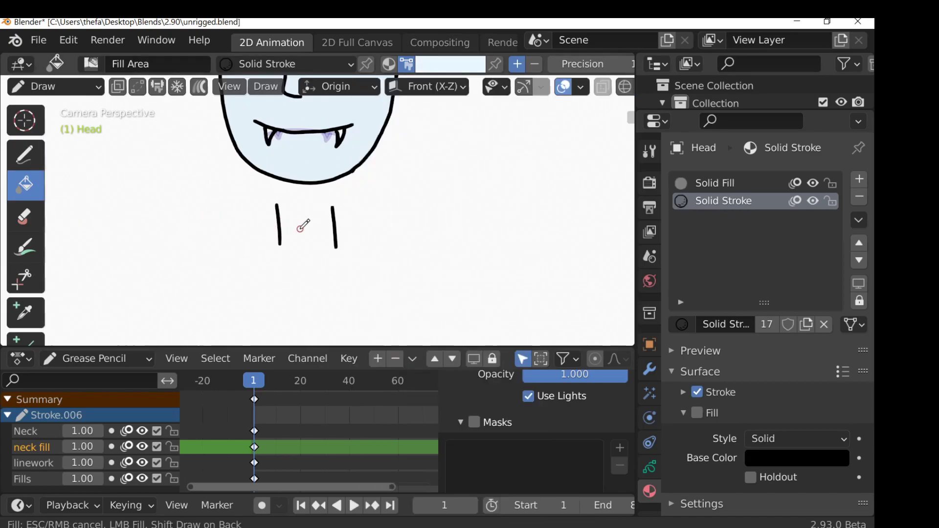
click(304, 224)
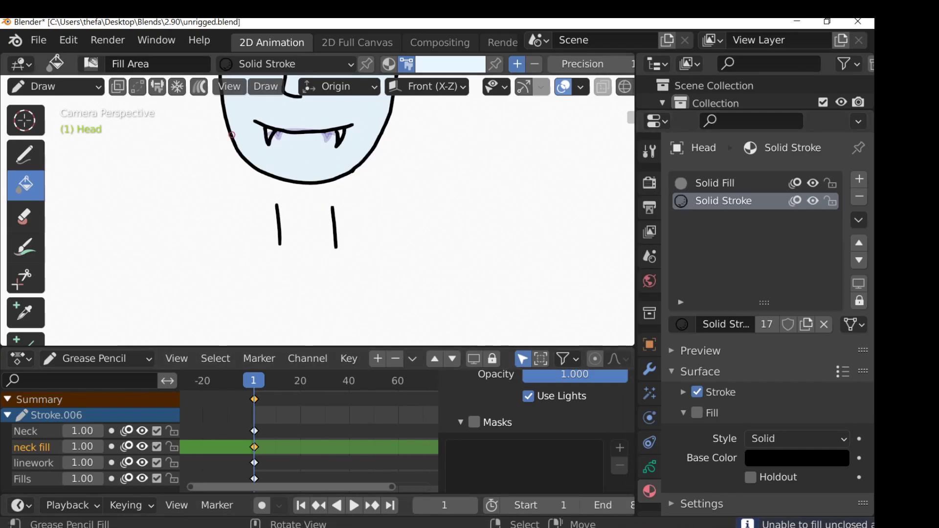
Switch to the Pen brush with the Solid Fill material and test a freehand filled shape beside the neck, undoing it.
click(31, 153)
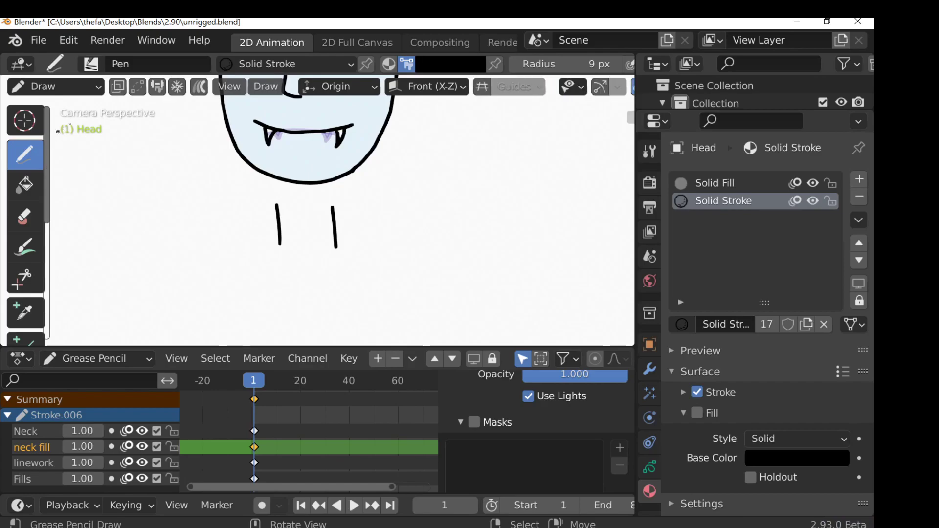
click(269, 71)
click(226, 103)
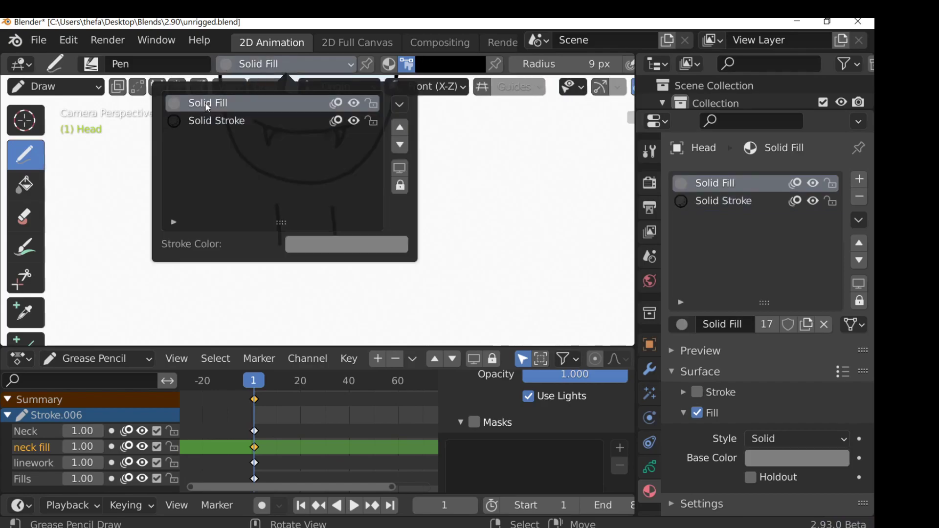
mouse_move(215, 266)
mouse_down()
mouse_move(251, 237)
mouse_move(243, 204)
mouse_move(191, 184)
mouse_move(155, 195)
mouse_move(162, 223)
mouse_move(185, 243)
mouse_up()
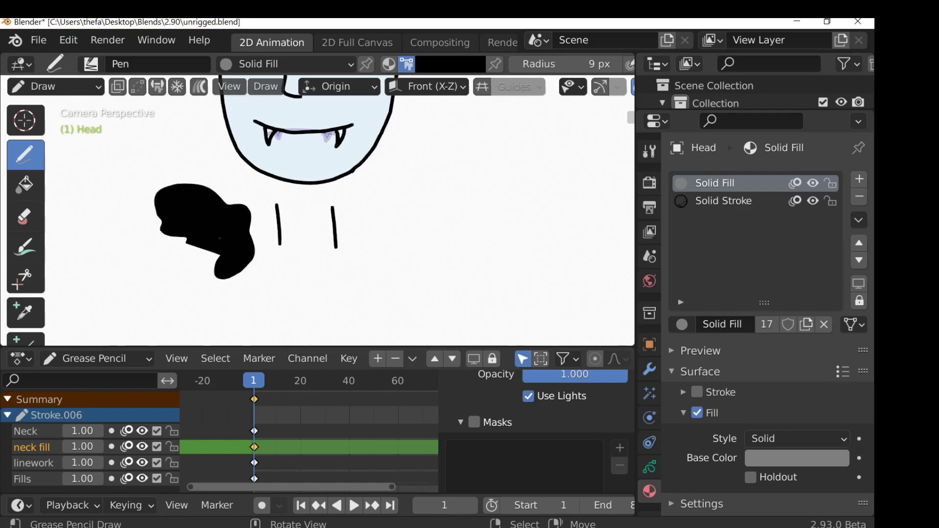
key(ctrl+z)
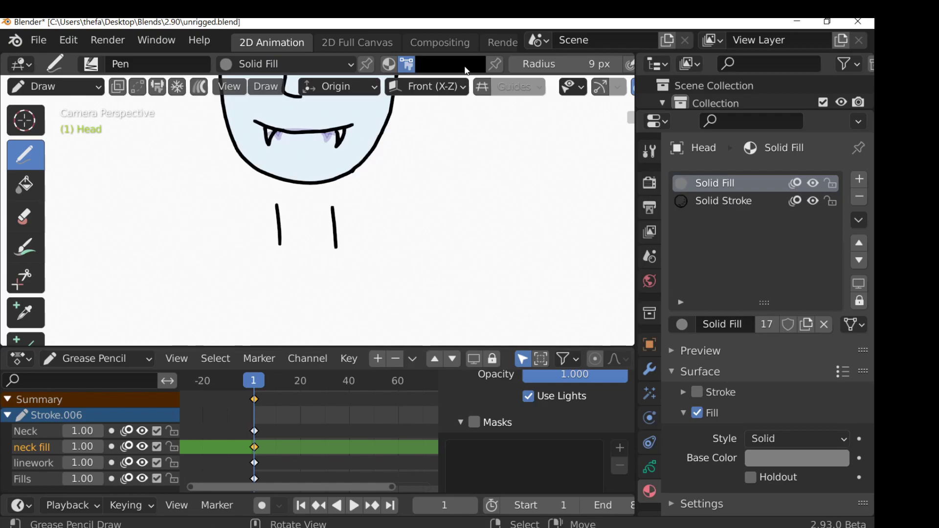
Set the brush colour to the palette's pale blue and draw overlapping filled shapes covering the area between the two neck lines.
click(451, 64)
click(381, 383)
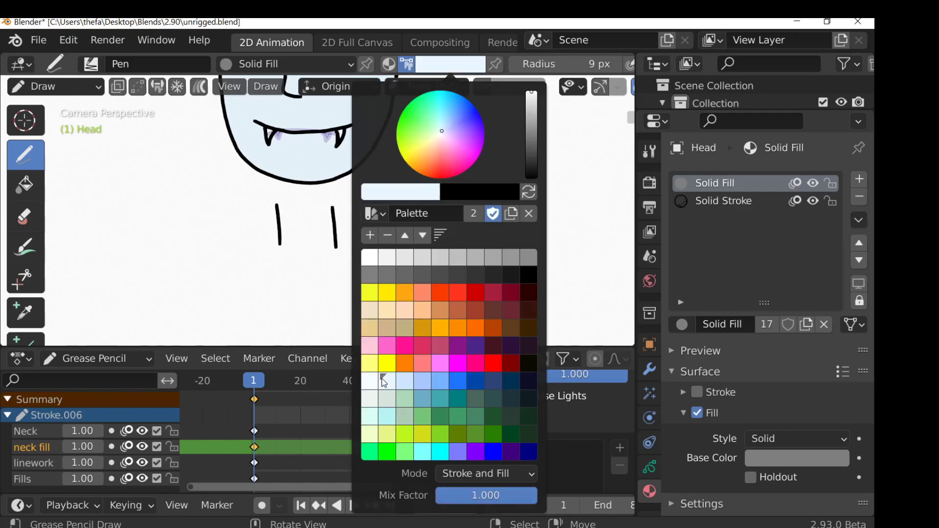
scroll(289, 230, up, 3)
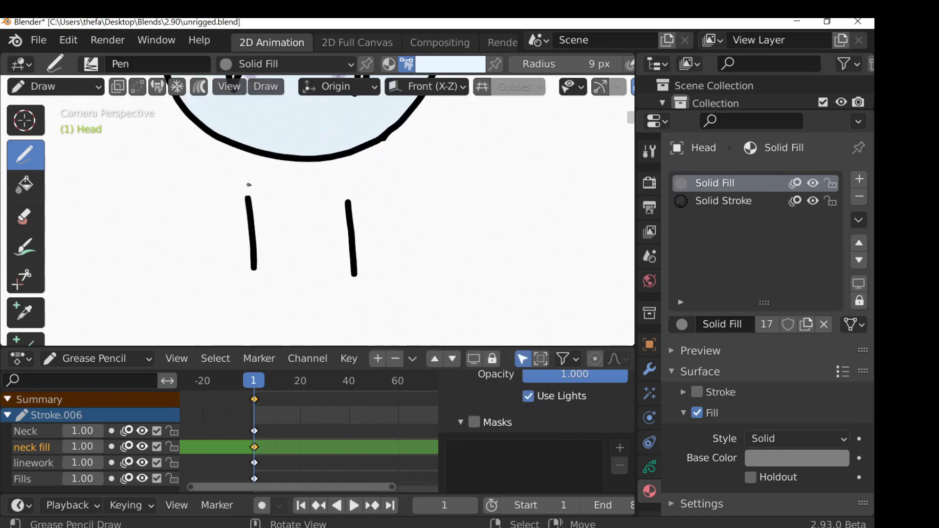
mouse_move(253, 189)
mouse_down()
mouse_move(313, 185)
mouse_move(338, 196)
mouse_move(321, 246)
mouse_move(253, 224)
mouse_up()
mouse_move(289, 286)
mouse_down()
mouse_move(300, 291)
mouse_move(264, 257)
mouse_move(259, 233)
mouse_up()
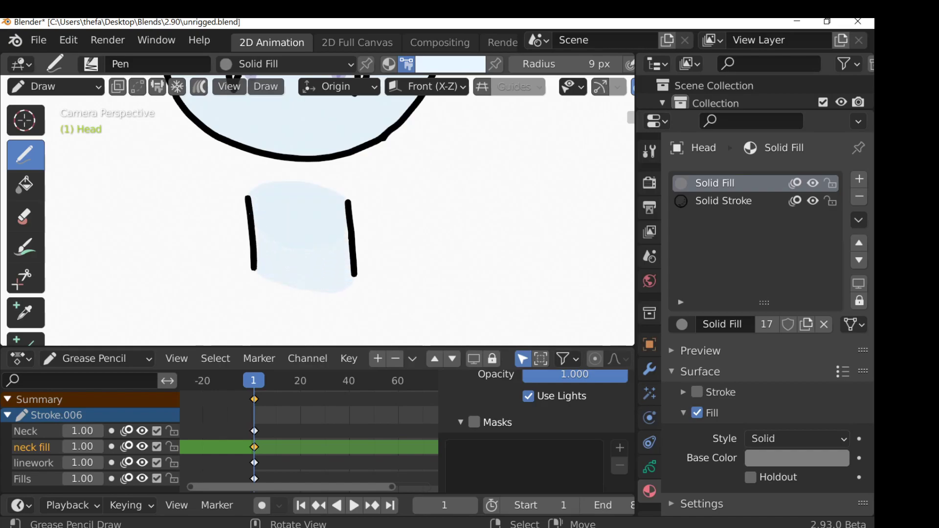
Lock the head's Fills and linework layers, leaving the Neck and neck fill layers editable.
scroll(325, 283, down, 5)
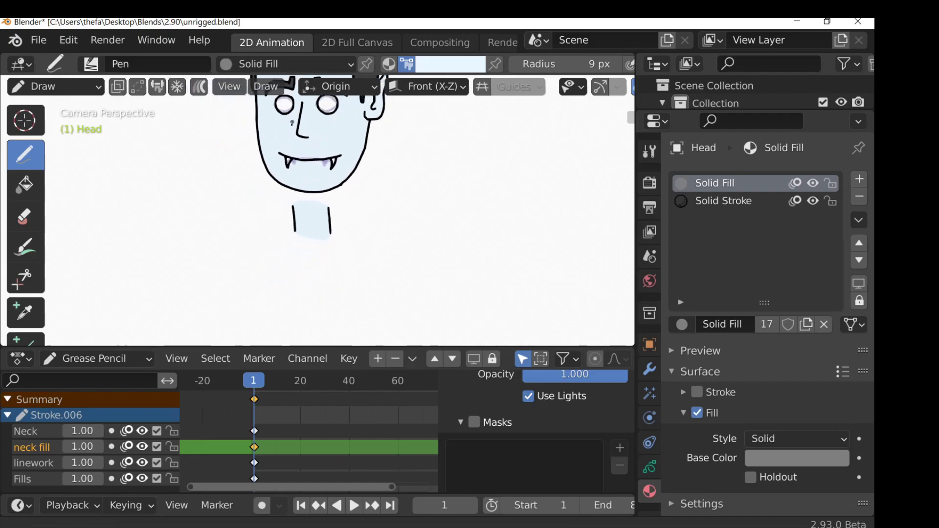
scroll(293, 121, down, 2)
click(172, 479)
click(172, 463)
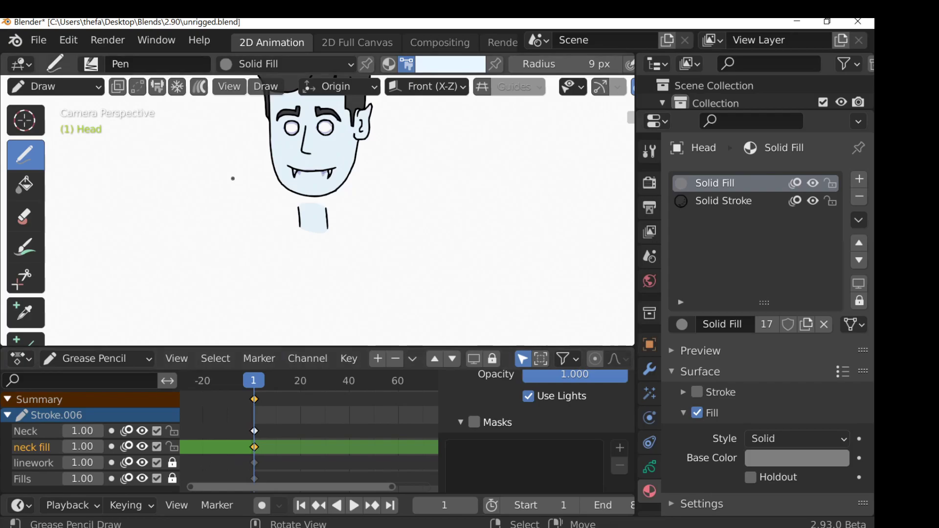
Select all neck strokes in Edit Mode, separate them from the head using Selected Strokes, and return to Object Mode.
key(Tab)
drag(263, 190, 386, 269)
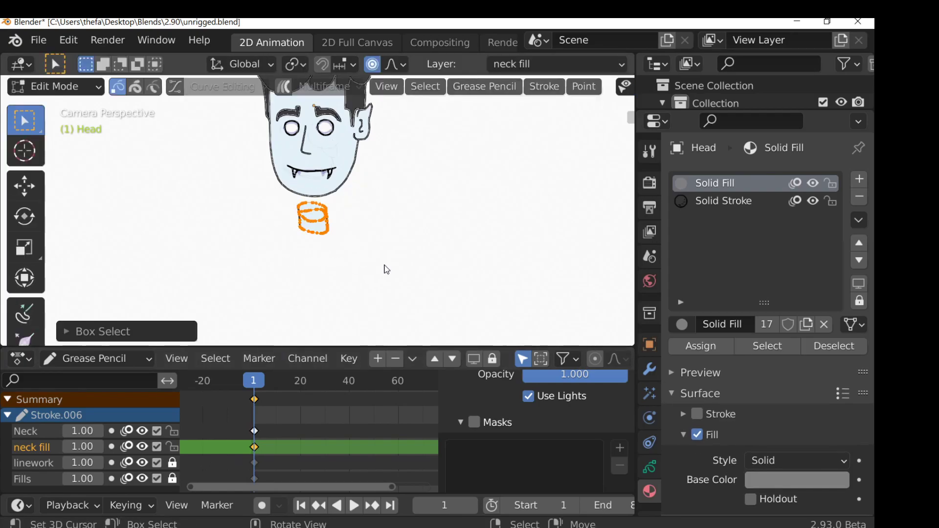
key(p)
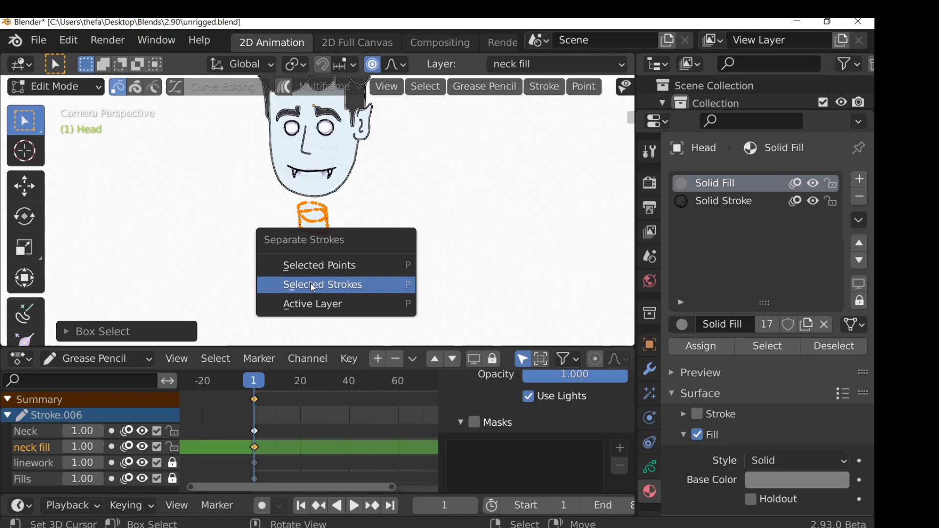
click(360, 282)
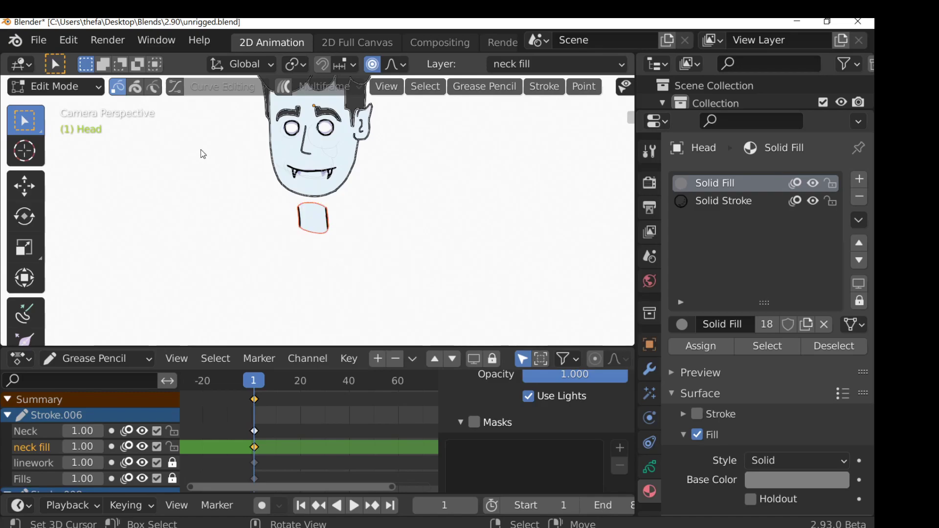
click(73, 88)
click(63, 102)
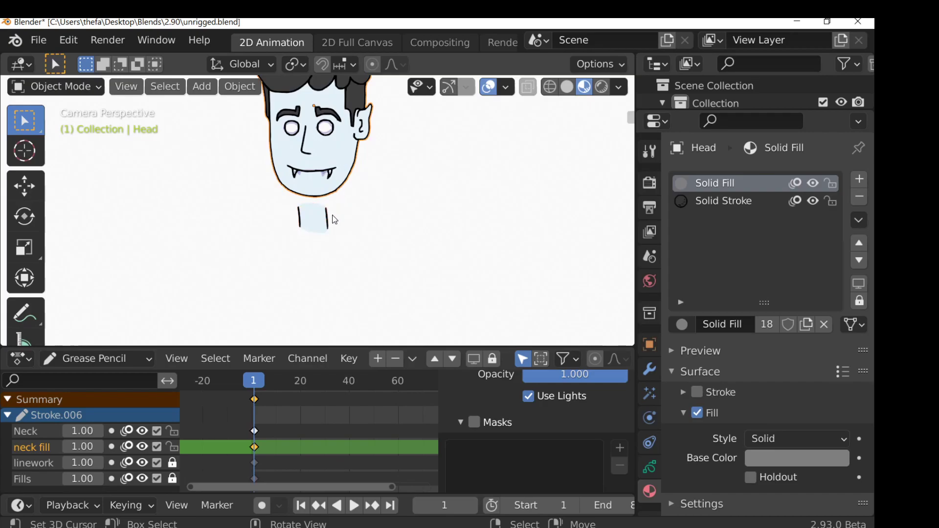
Test-move the separated neck to check that it is independent of the head, and cancel the move.
click(323, 226)
key(g)
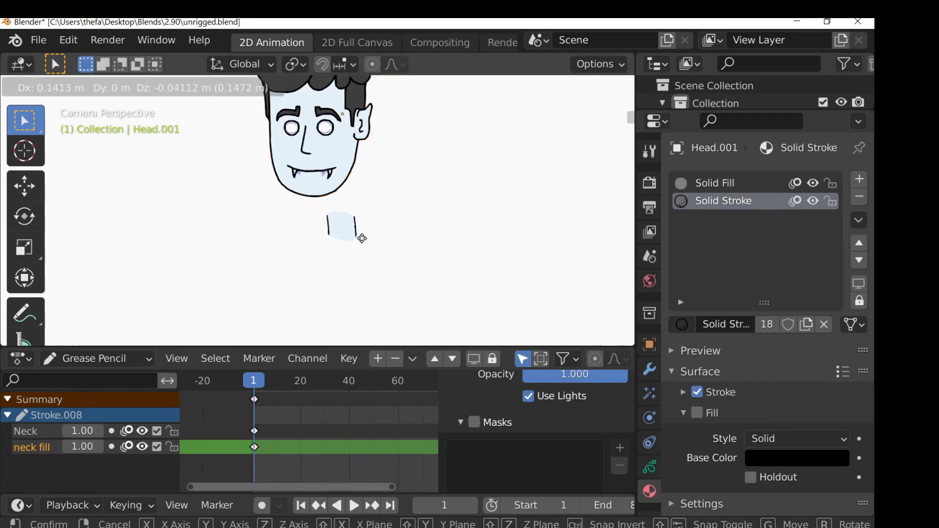
key(Escape)
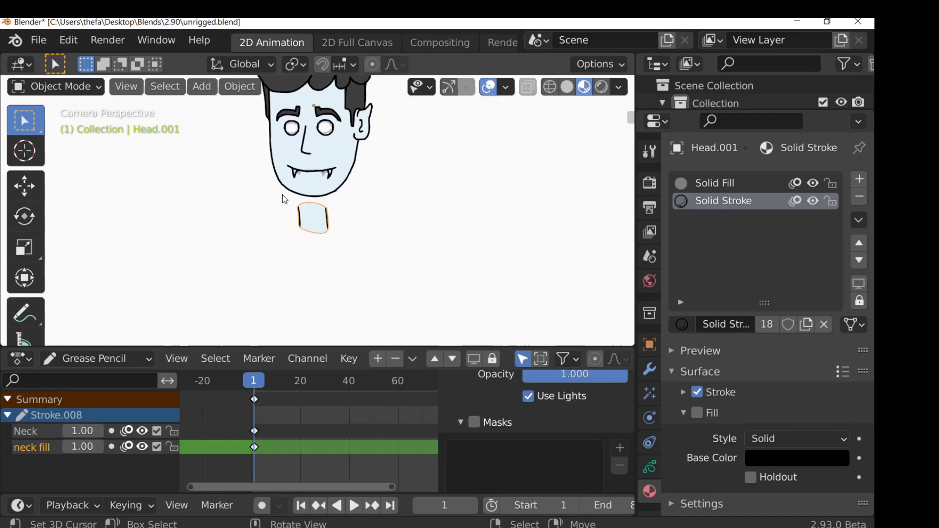
Remove the leftover neck fill and Neck layers from the Head object.
click(288, 162)
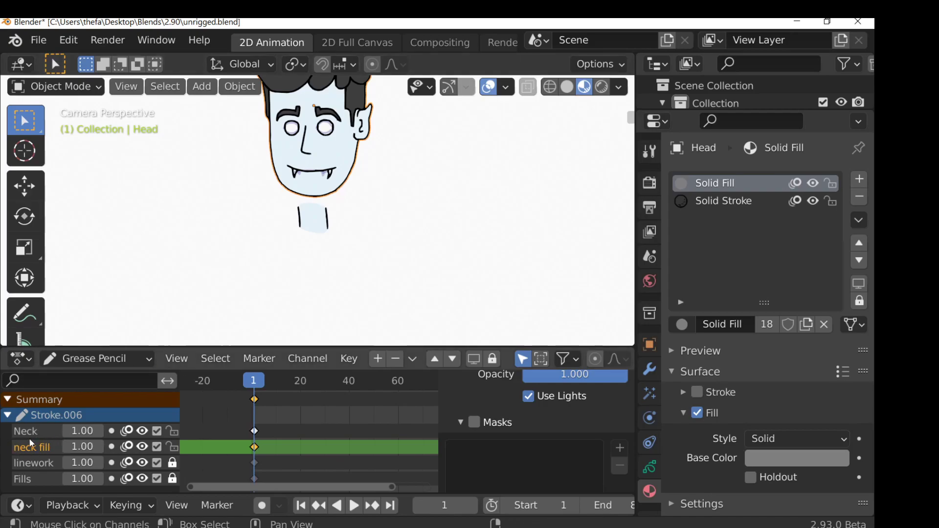
click(395, 359)
click(39, 434)
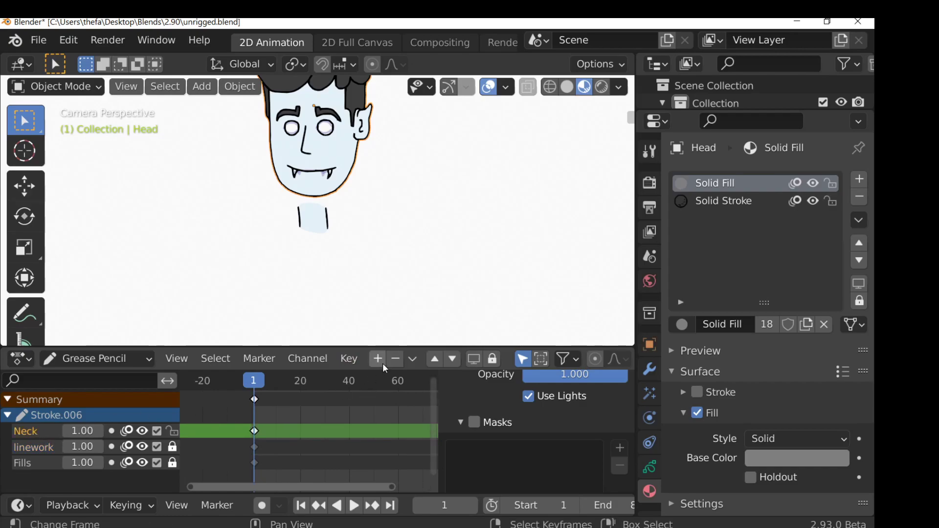
click(395, 358)
View the complete character from hair to shoe, with all its body parts, in a maximized viewport.
scroll(282, 286, down, 1)
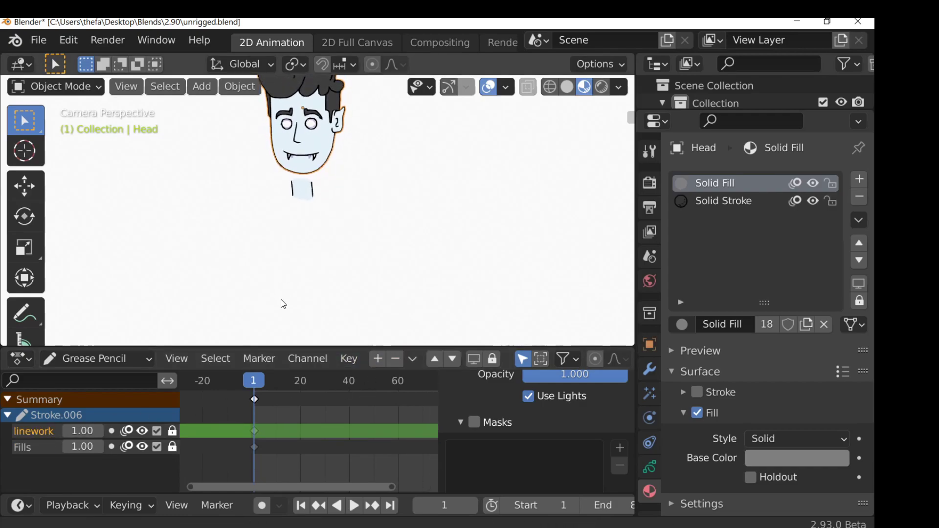
scroll(303, 201, down, 1)
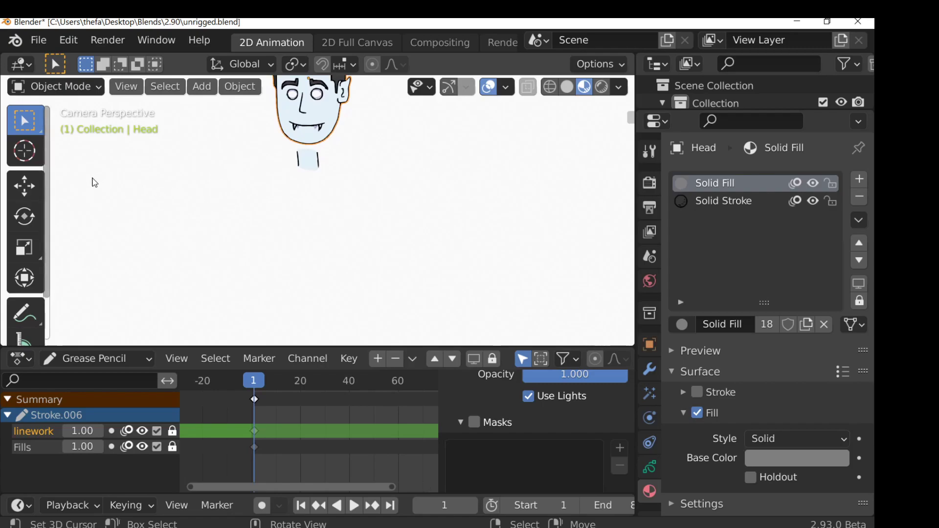
scroll(182, 210, down, 1)
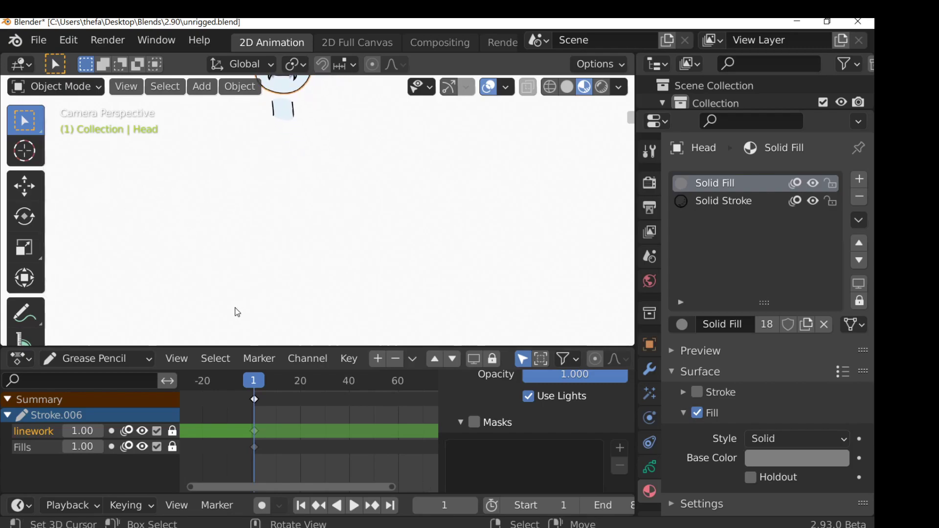
scroll(308, 262, down, 1)
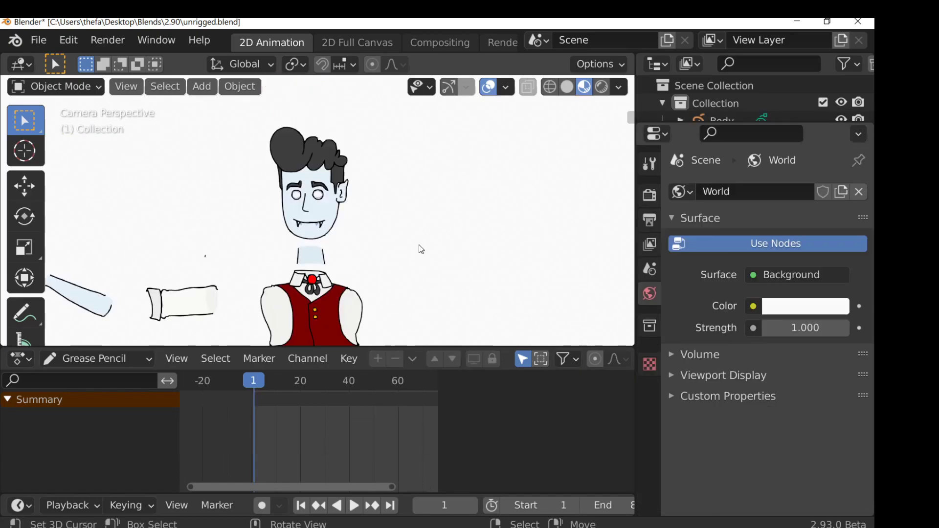
scroll(421, 225, up, 1)
scroll(423, 218, down, 2)
shift+middle_drag(426, 233, 427, 203)
scroll(427, 218, down, 2)
key(ctrl+space)
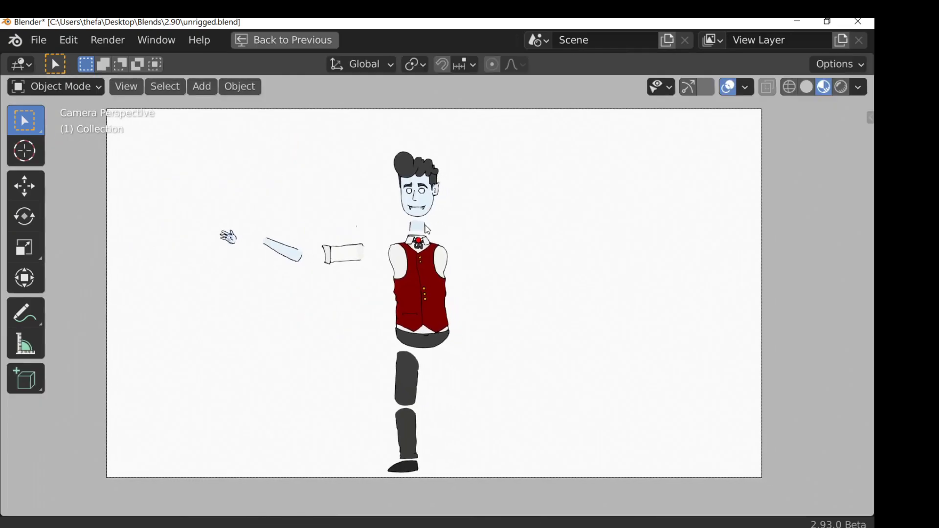
Check that the neck and the body are separate objects by test-moving each one and cancelling the moves.
scroll(375, 205, up, 2)
click(343, 182)
key(g)
key(Escape)
click(355, 230)
key(g)
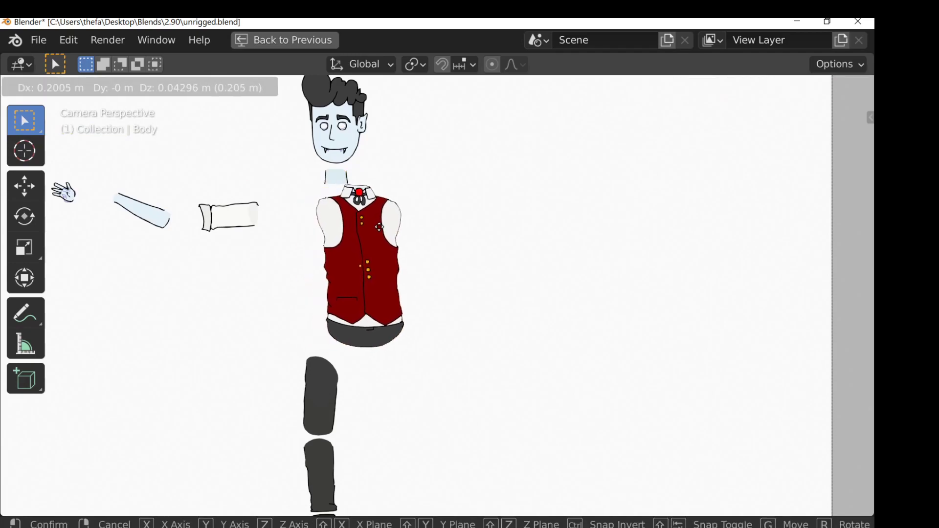
key(Escape)
Check the arm's separate parts by selecting the sleeve, forearm and hand and test-moving them, cancelling each move.
shift+middle_drag(287, 235, 315, 235)
click(264, 218)
key(g)
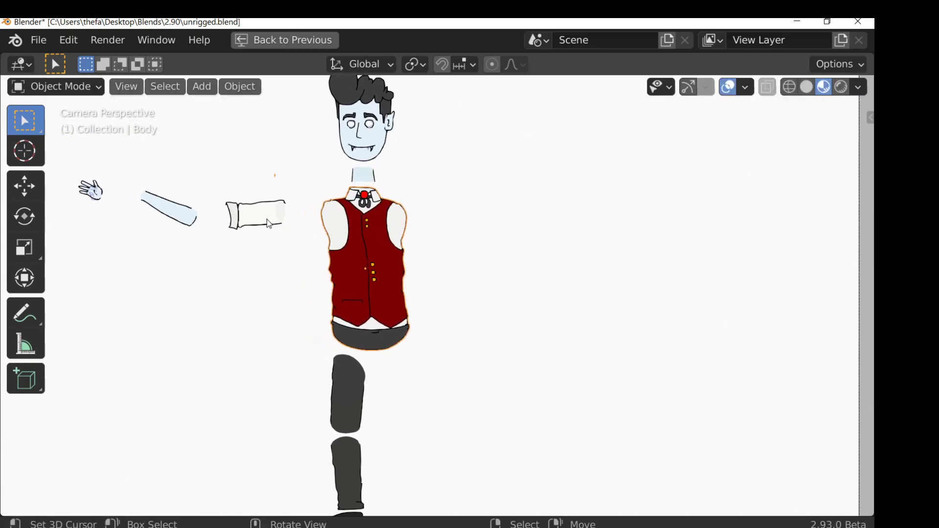
key(Escape)
click(195, 220)
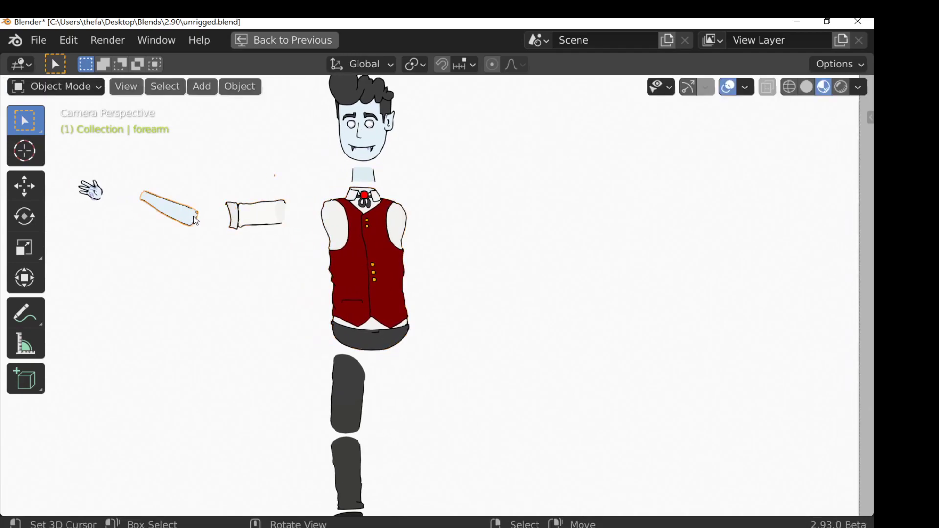
click(96, 200)
key(g)
key(Escape)
Check the upper leg, lower leg and shoe by test-moving each one and cancelling, and restore the full workspace layout.
shift+middle_drag(113, 207, 167, 222)
click(350, 364)
key(g)
key(Escape)
click(334, 415)
key(g)
key(Escape)
click(330, 494)
key(g)
key(Escape)
scroll(366, 177, down, 1)
key(ctrl+space)
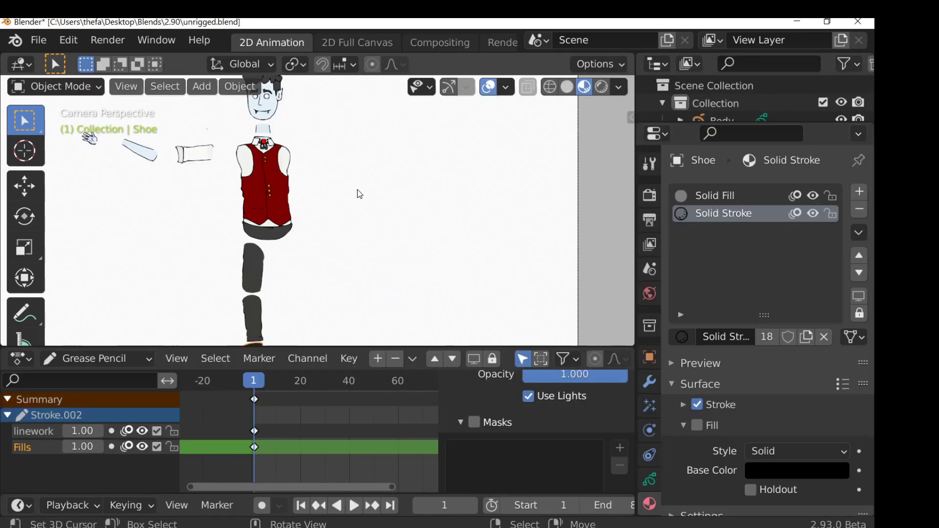
Enter Edit Mode on the head, try to box-select the body's strokes, and return to Object Mode.
click(272, 120)
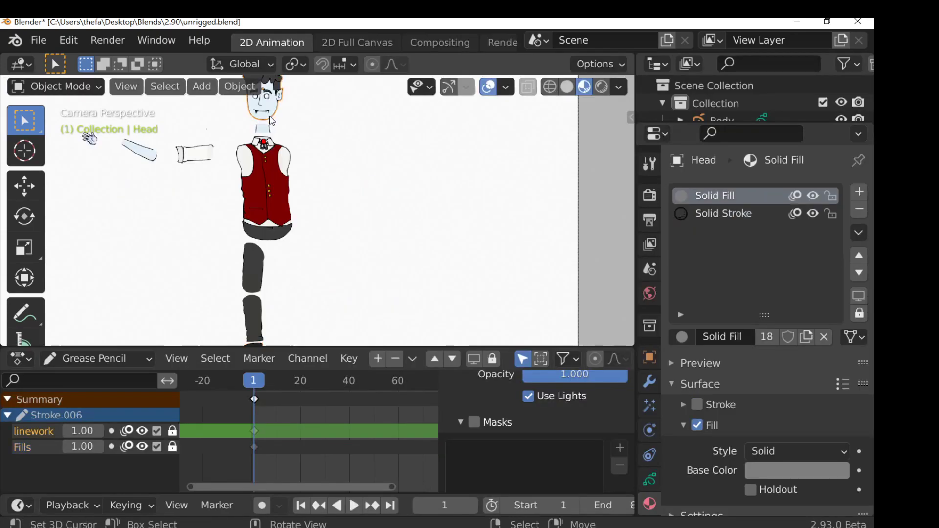
key(Tab)
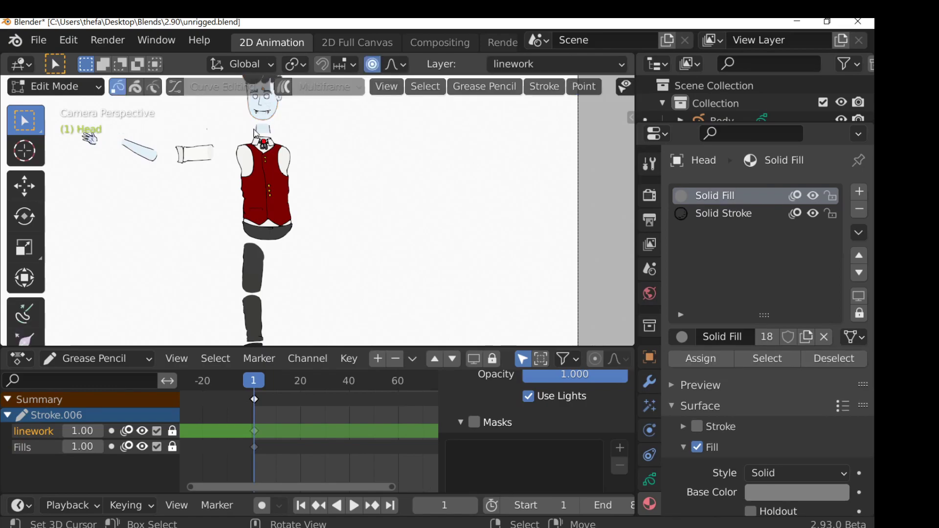
drag(234, 138, 314, 237)
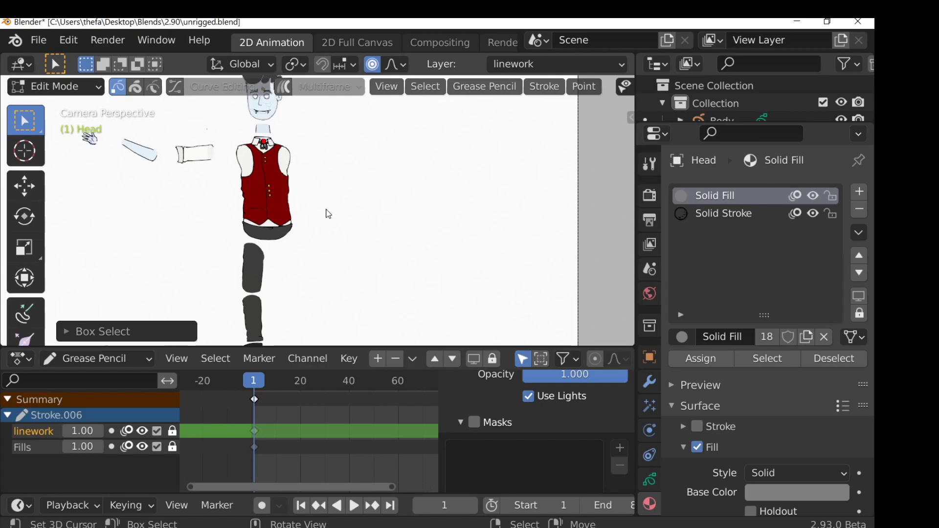
key(Tab)
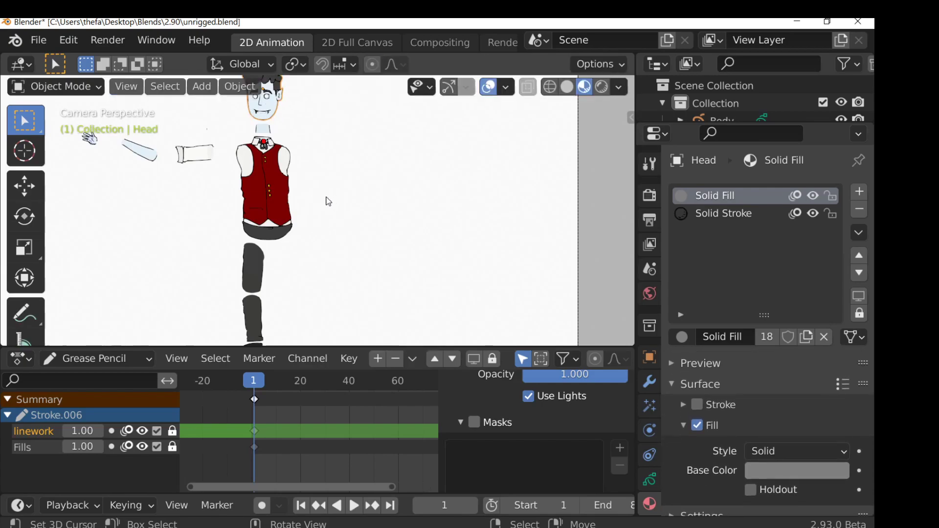
Enlarge the Outliner to review the object names, select the LegTop object, and maximize the viewport.
drag(755, 123, 755, 280)
click(727, 227)
key(ctrl+space)
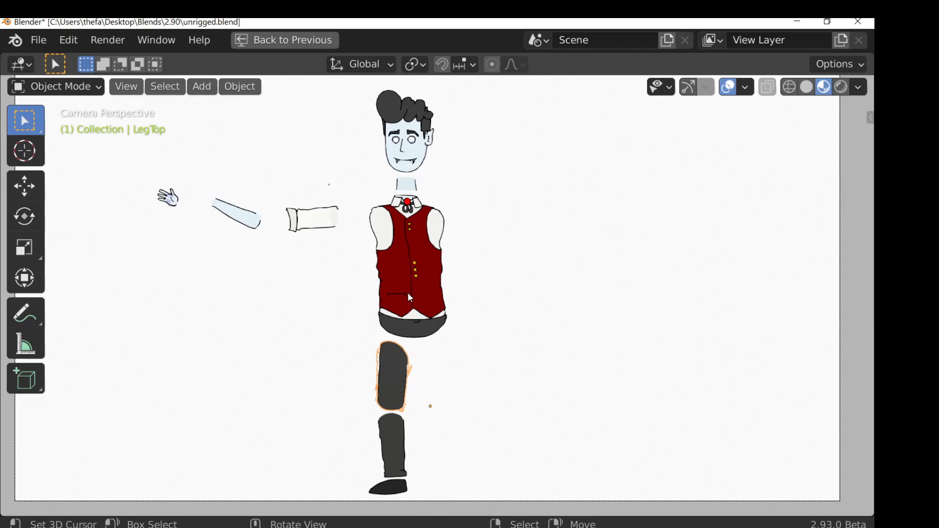
Show the 3D Cursor in the viewport overlays and add a single-bone armature on the torso.
click(747, 88)
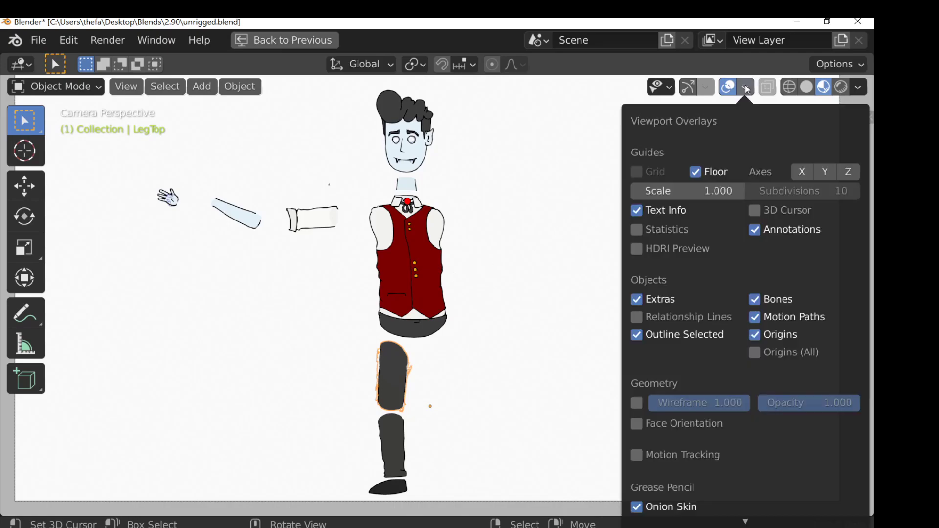
click(763, 214)
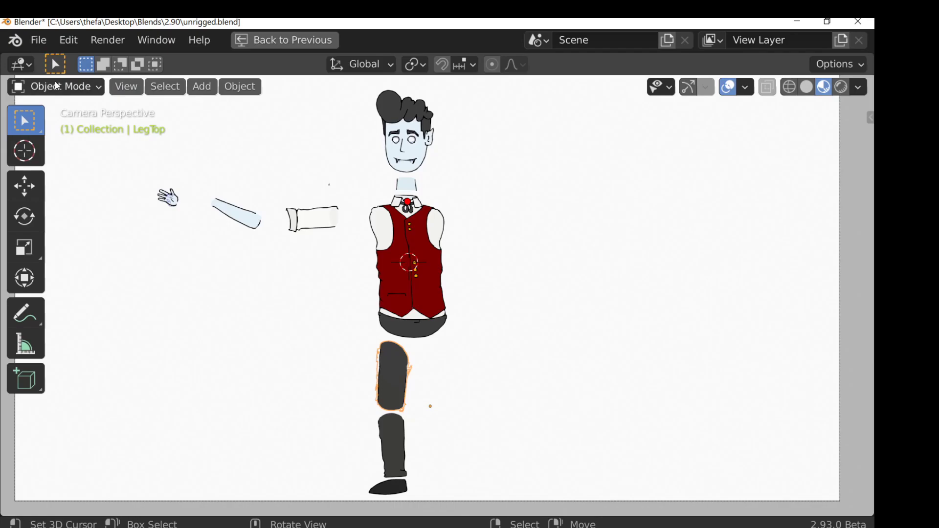
key(shift+a)
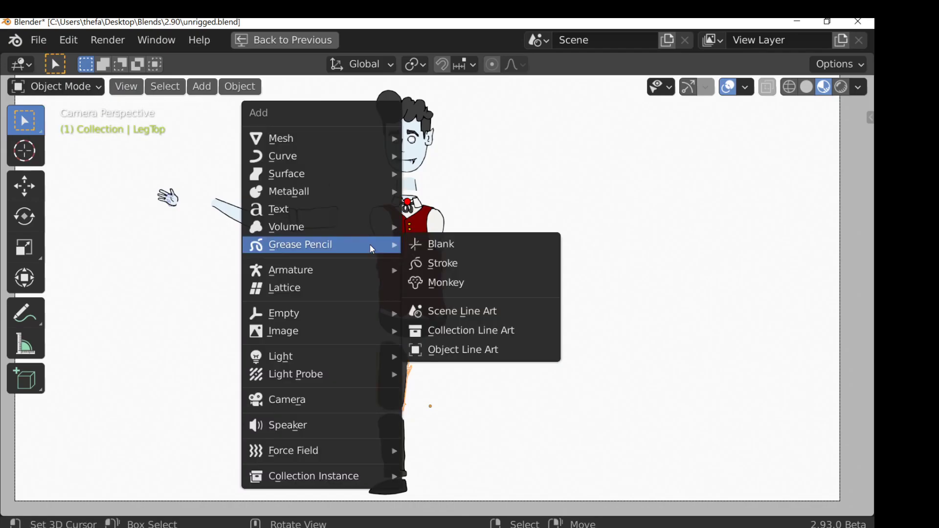
mouse_move(309, 270)
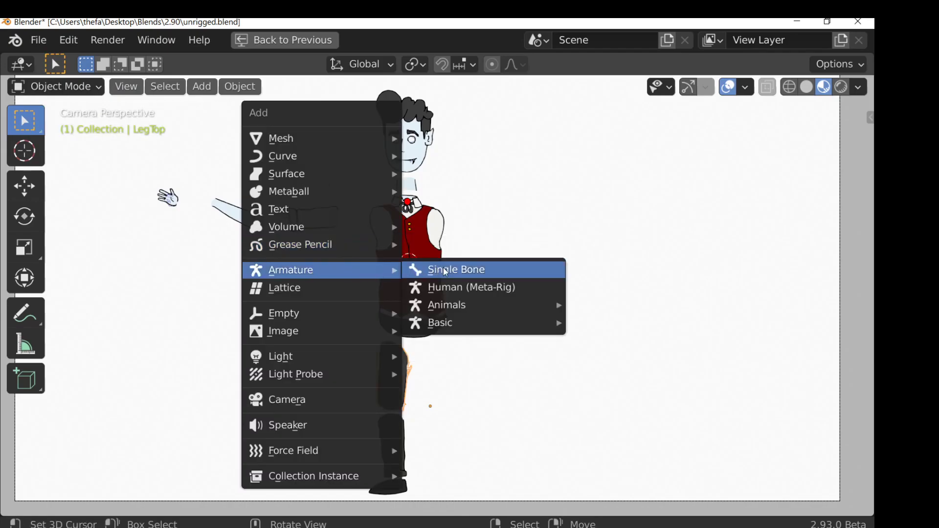
click(470, 269)
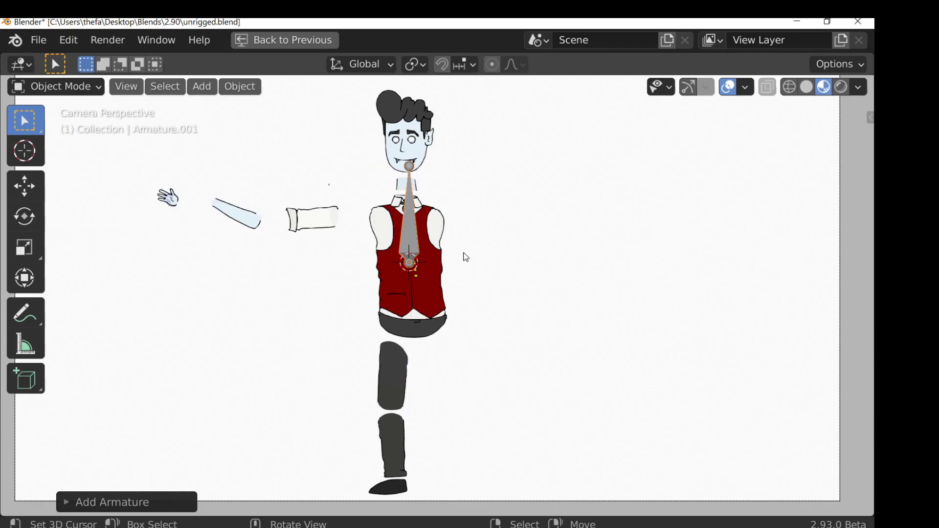
Lower the armature along Z so its base sits at the waist, and raise the bone's tip about 0.18 m to the collar.
key(g)
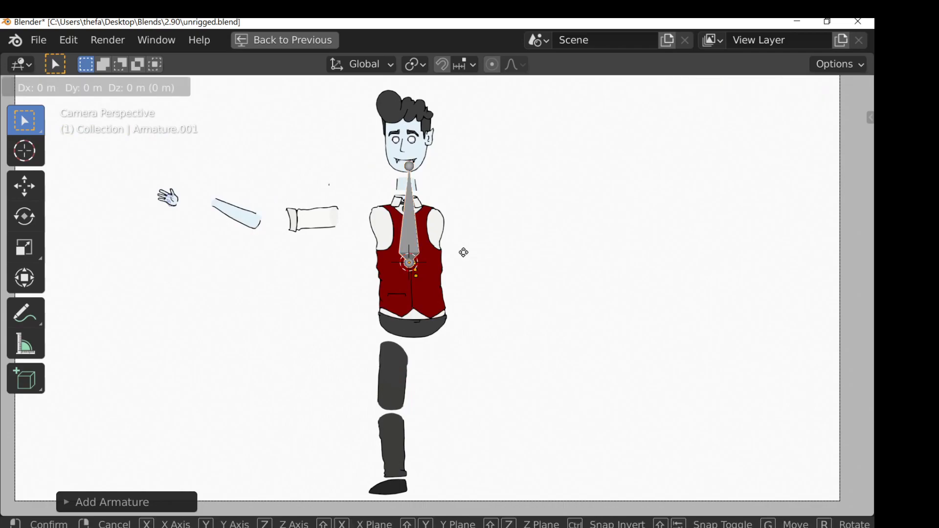
key(z)
click(462, 291)
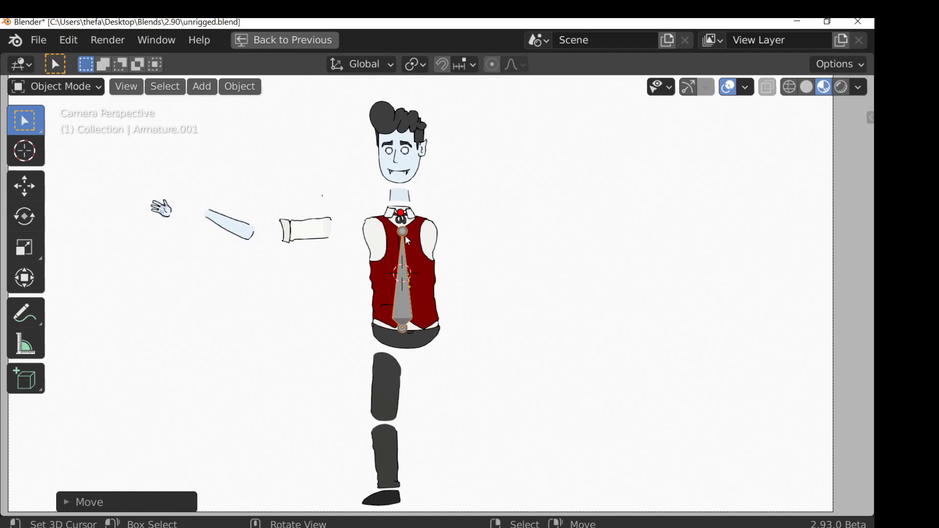
key(Tab)
scroll(403, 231, up, 3)
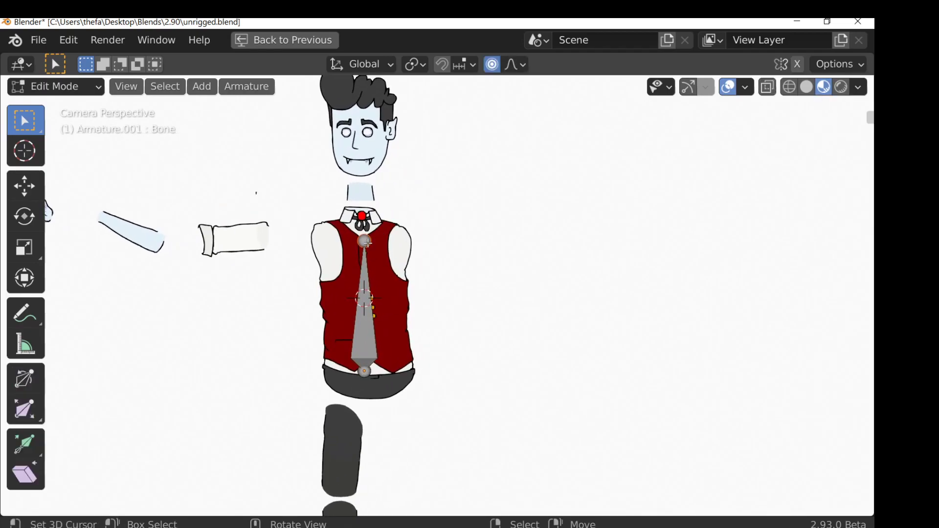
key(g)
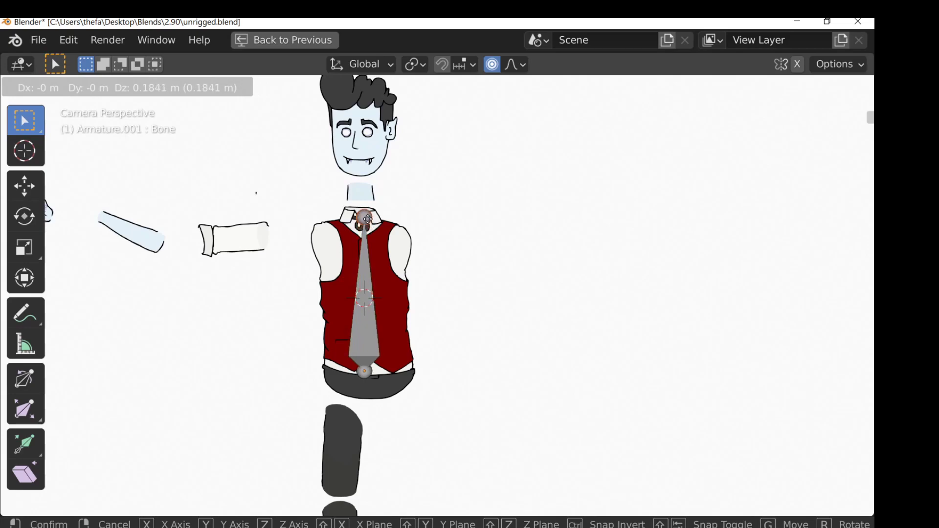
click(367, 219)
Extrude three bones upward from the torso bone's tip: a short link, a neck bone and a head bone reaching the hair.
scroll(361, 245, up, 2)
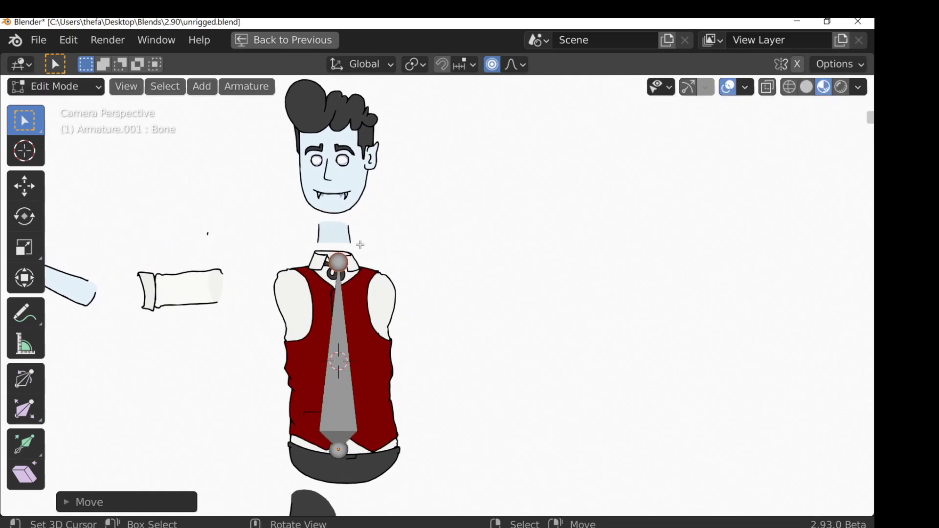
key(e)
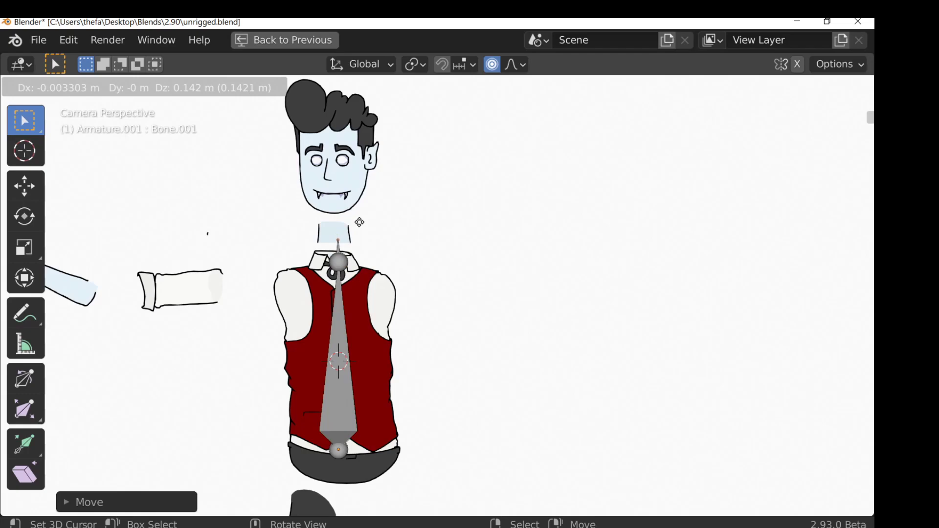
click(359, 214)
key(e)
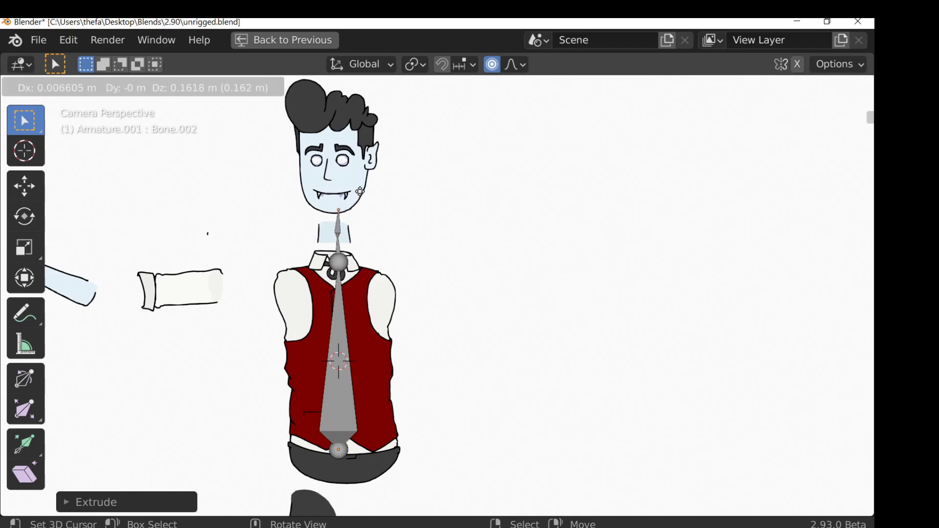
click(357, 189)
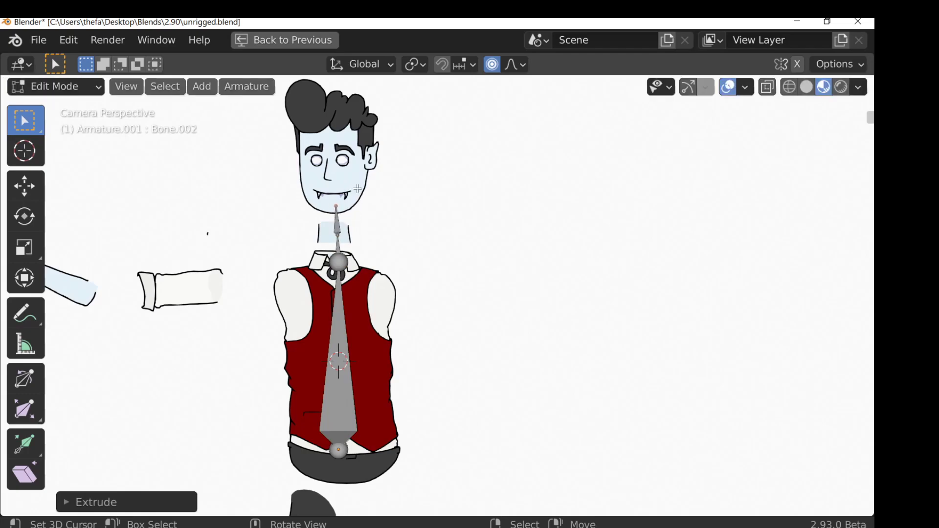
key(e)
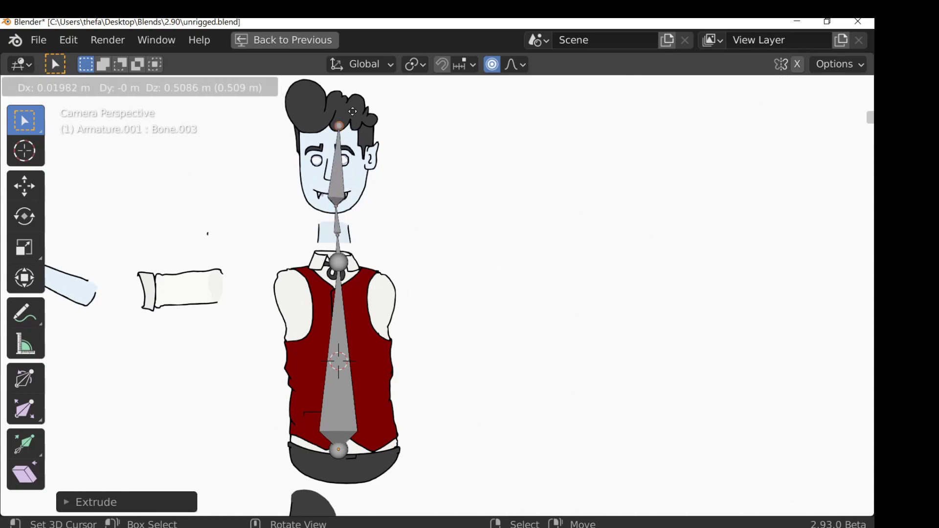
click(350, 107)
Delete the short link bone between the torso bone and the neck bone.
scroll(381, 191, up, 3)
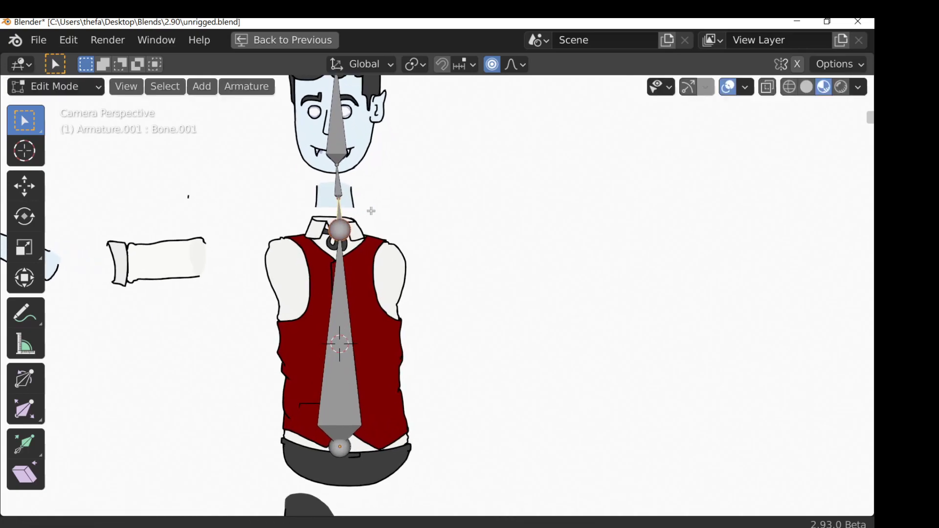
shift+middle_drag(337, 201, 360, 244)
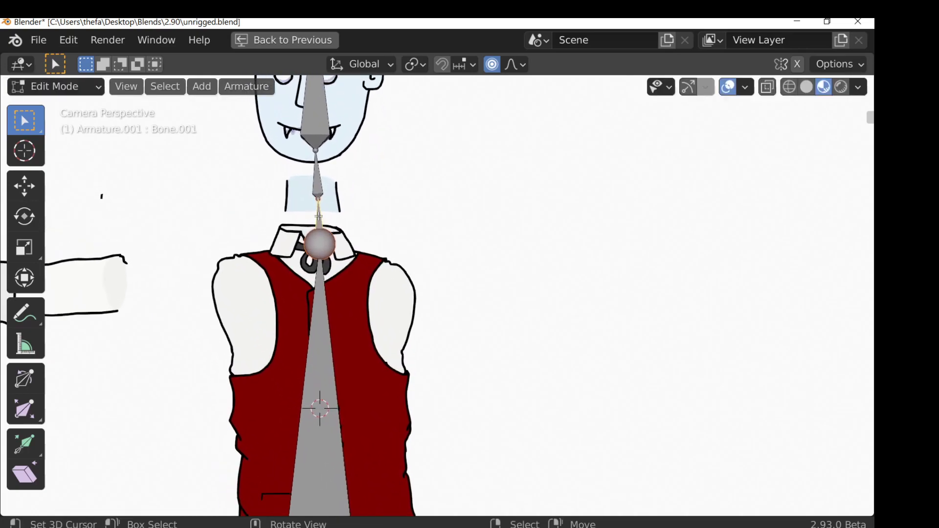
key(x)
click(320, 218)
shift+middle_drag(324, 211, 356, 254)
scroll(355, 253, down, 1)
Move the detached neck and head bones slightly down along Z.
click(347, 234)
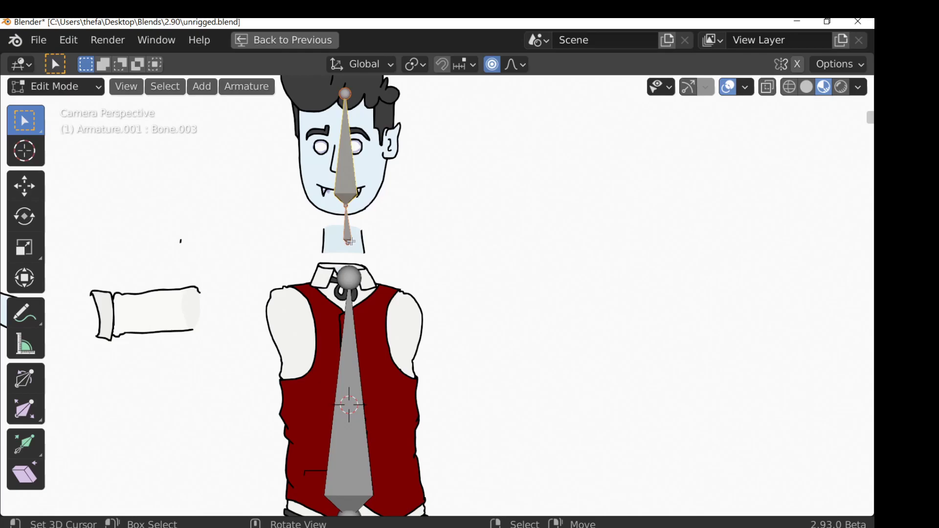
key(g)
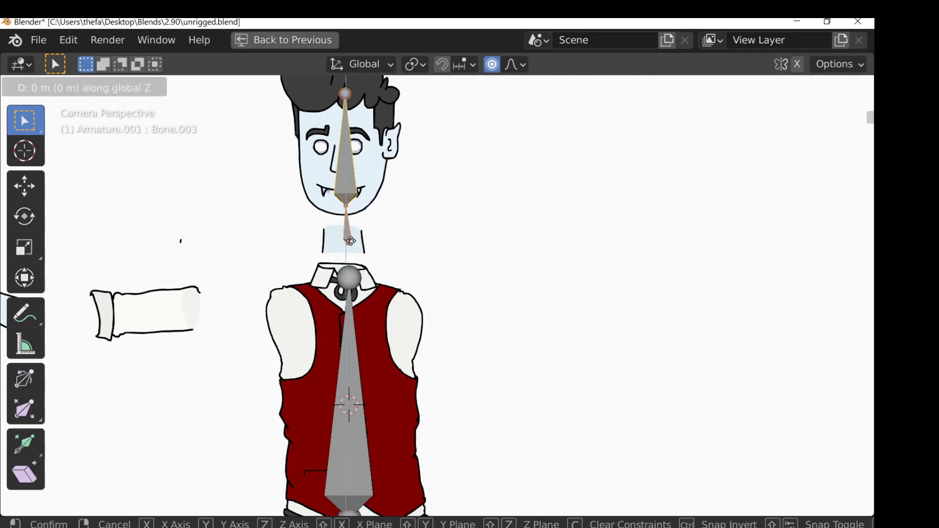
click(351, 241)
Extrude a shoulder link, an upper arm bone and a forearm bone outward from the torso bone's tip toward the separated arm pieces.
click(349, 277)
scroll(347, 256, down, 3)
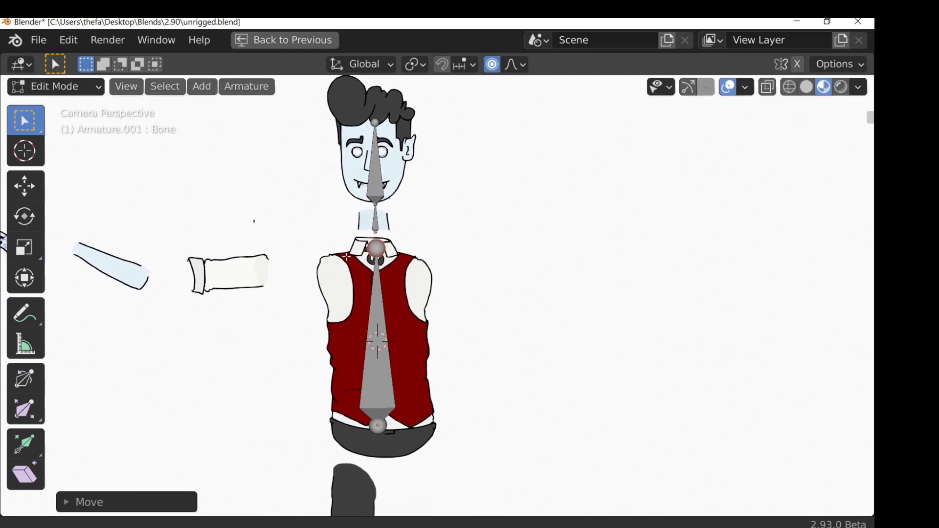
click(377, 248)
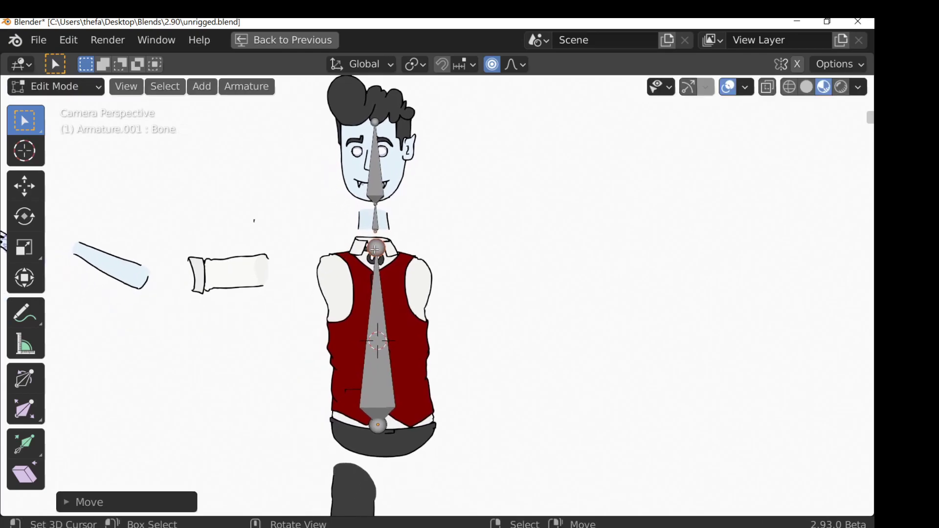
key(e)
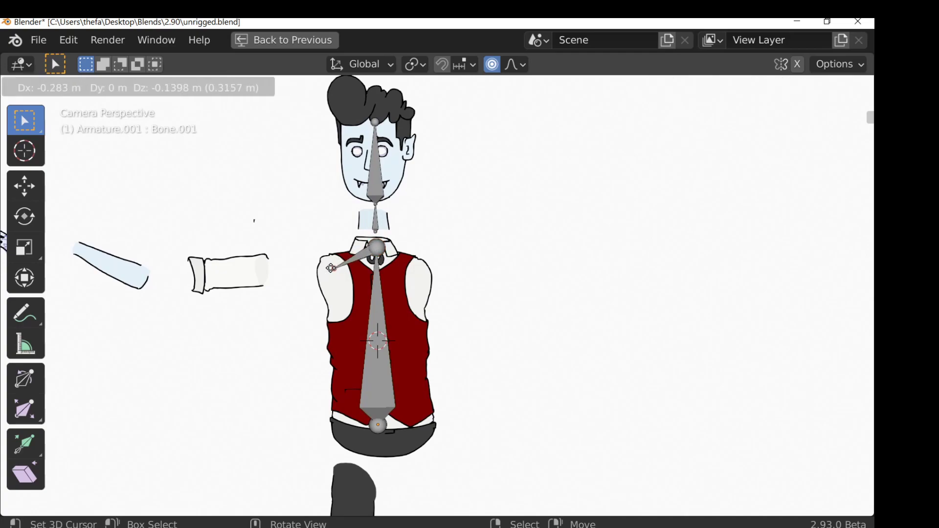
click(334, 266)
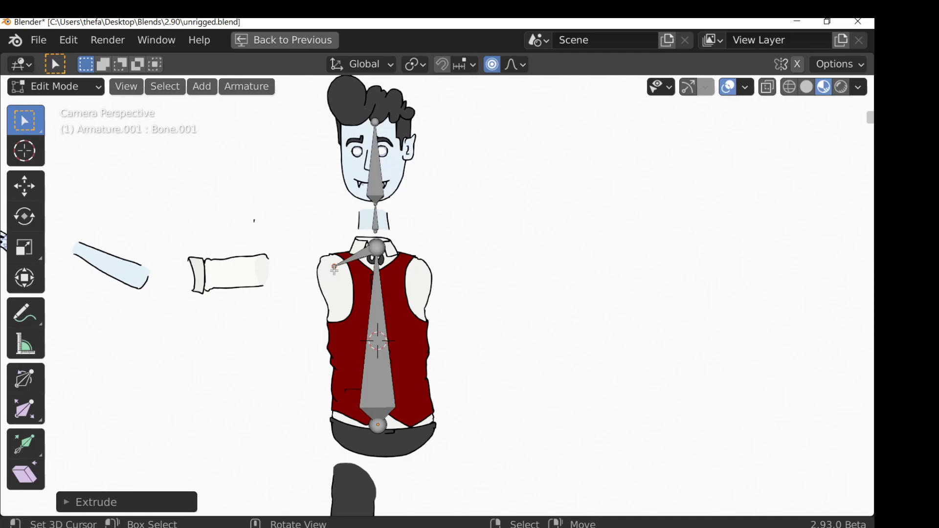
key(e)
click(243, 274)
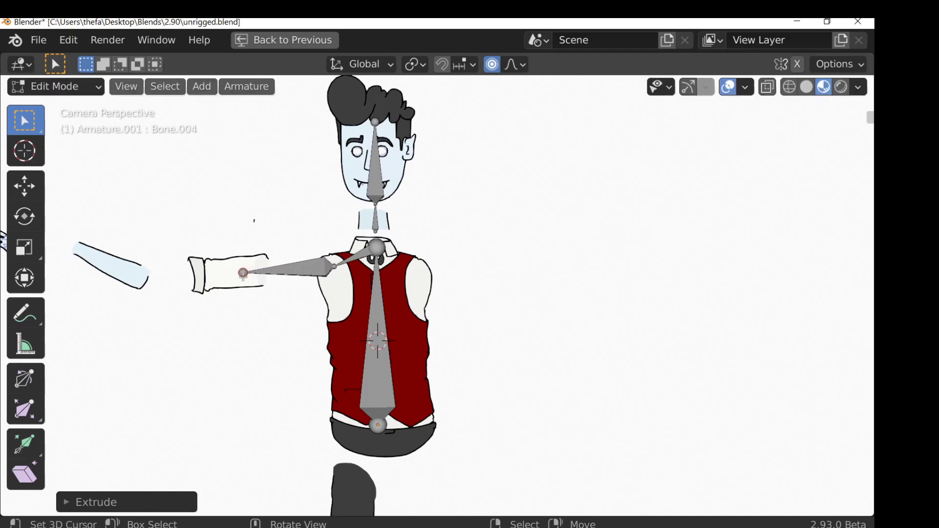
key(e)
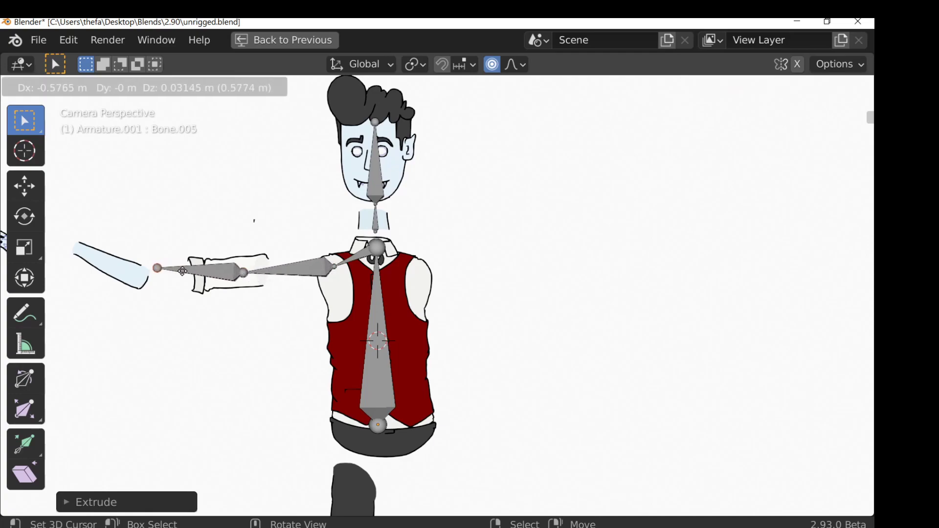
click(181, 272)
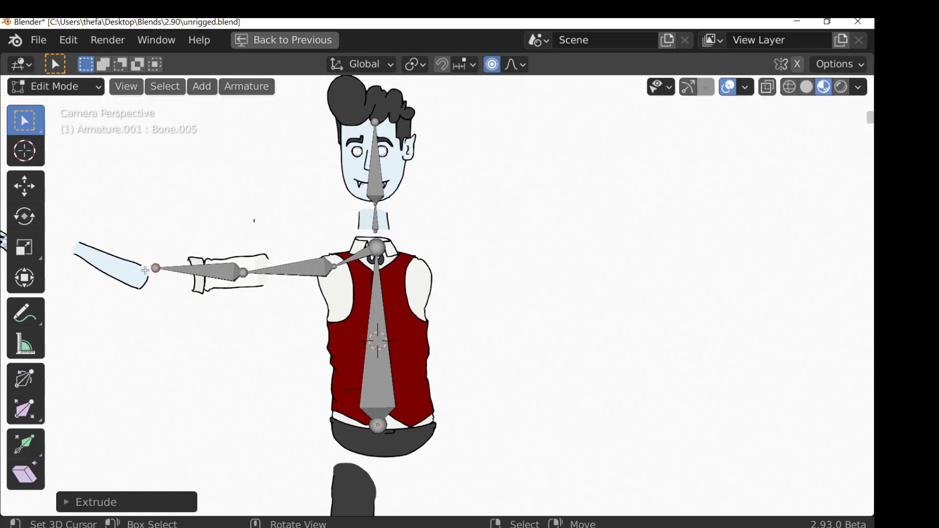
Delete the shoulder link bone between the torso bone and the upper arm bone.
click(357, 259)
key(x)
click(356, 257)
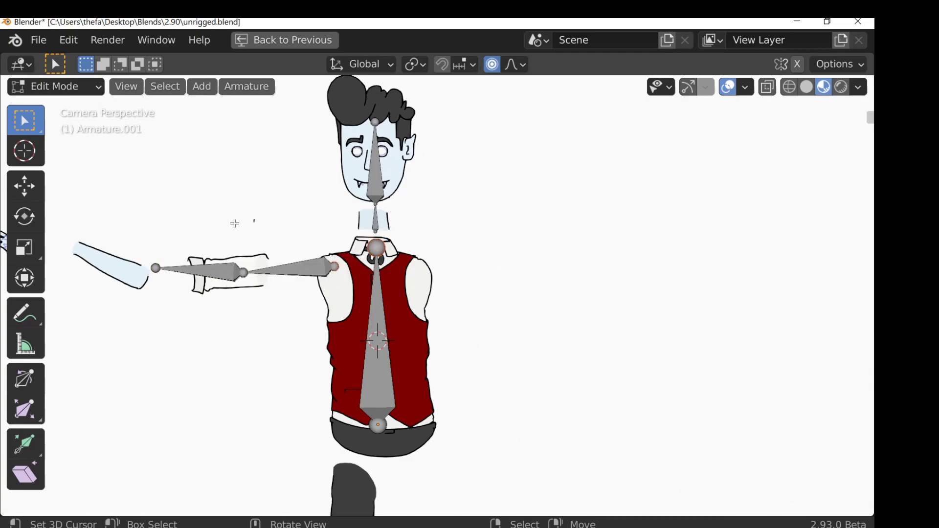
Return to Object Mode and move the top arm sleeve over the upper arm bone, against the shoulder.
key(Tab)
click(253, 264)
key(g)
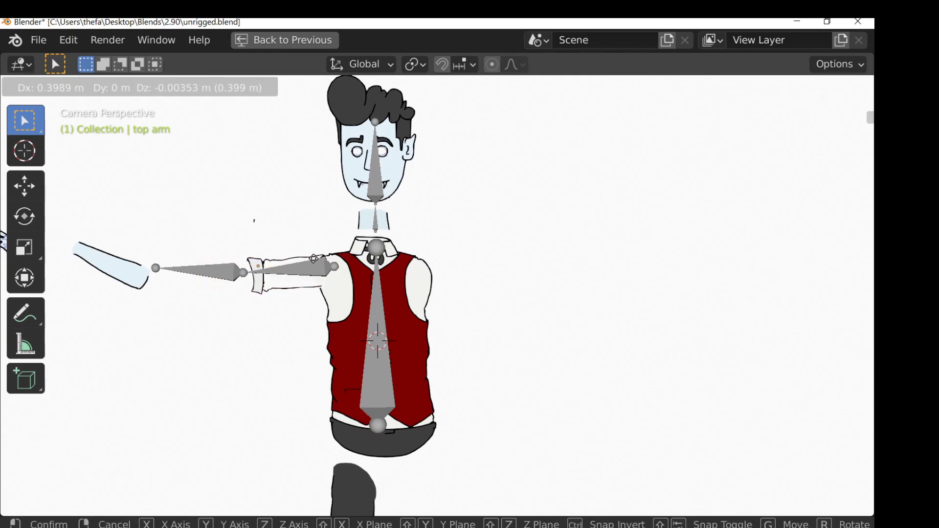
click(208, 268)
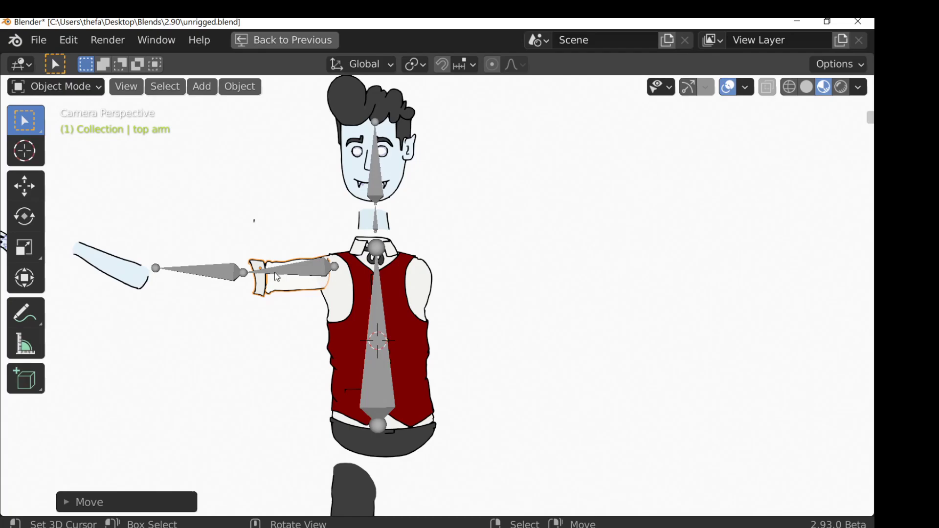
Move the forearm into the sleeve's cuff and the hand onto the forearm's wrist end.
click(119, 268)
key(g)
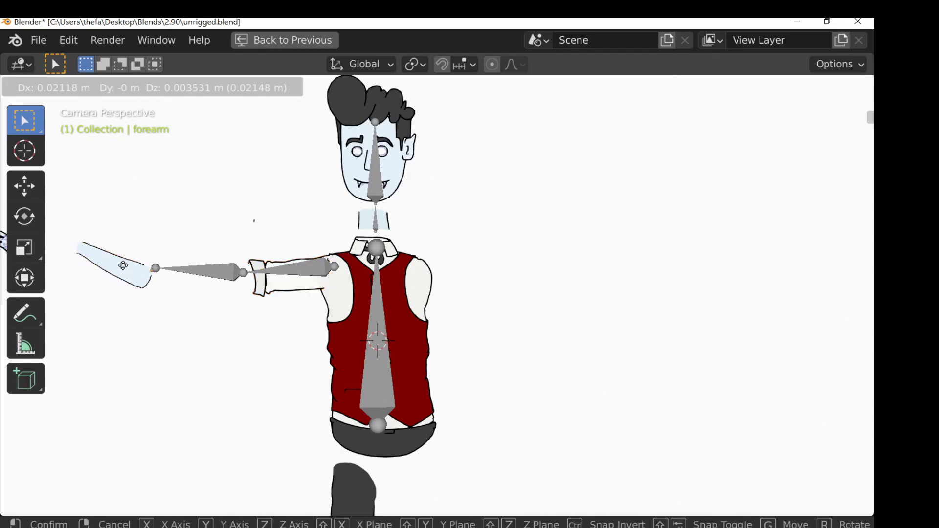
drag(161, 265, 209, 268)
click(209, 268)
ctrl+scroll(114, 253, up, 3)
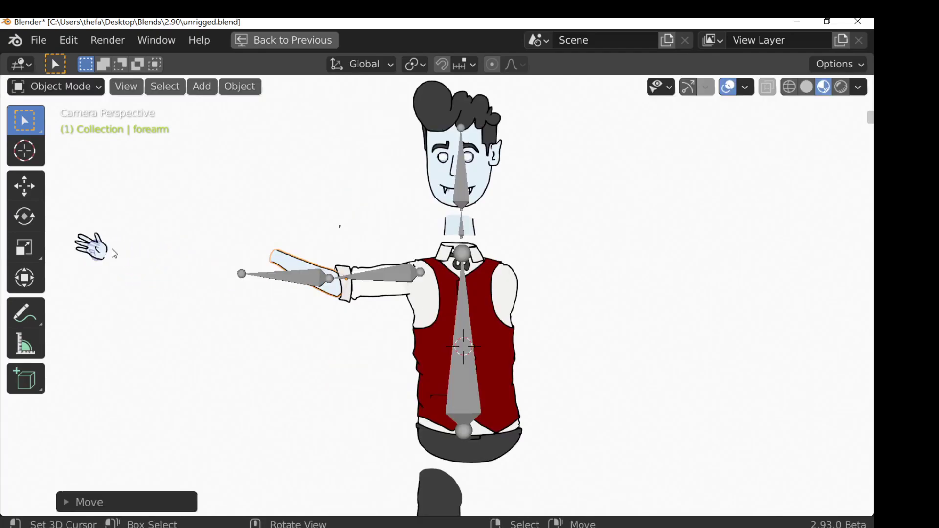
click(97, 250)
key(g)
click(259, 255)
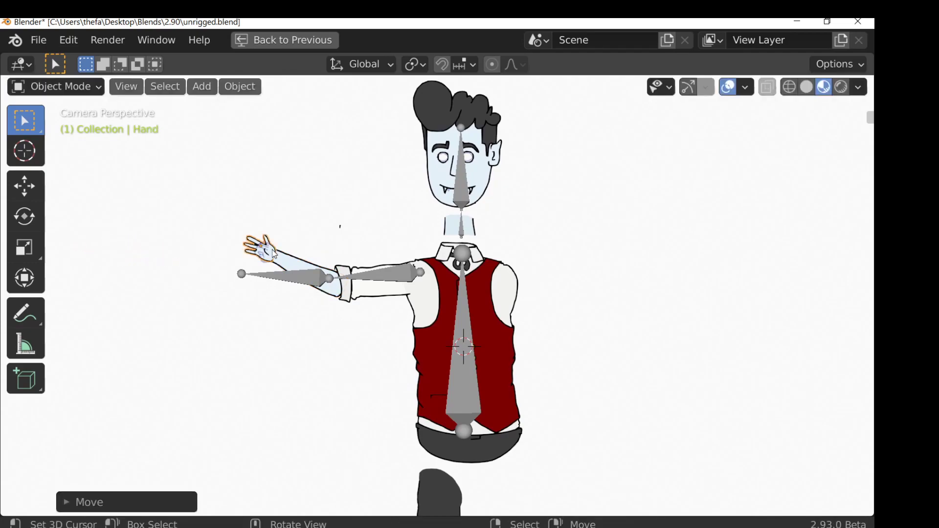
Move the neck down along Z into the shirt collar.
ctrl+scroll(258, 254, up, 3)
ctrl+scroll(206, 258, up, 3)
click(378, 241)
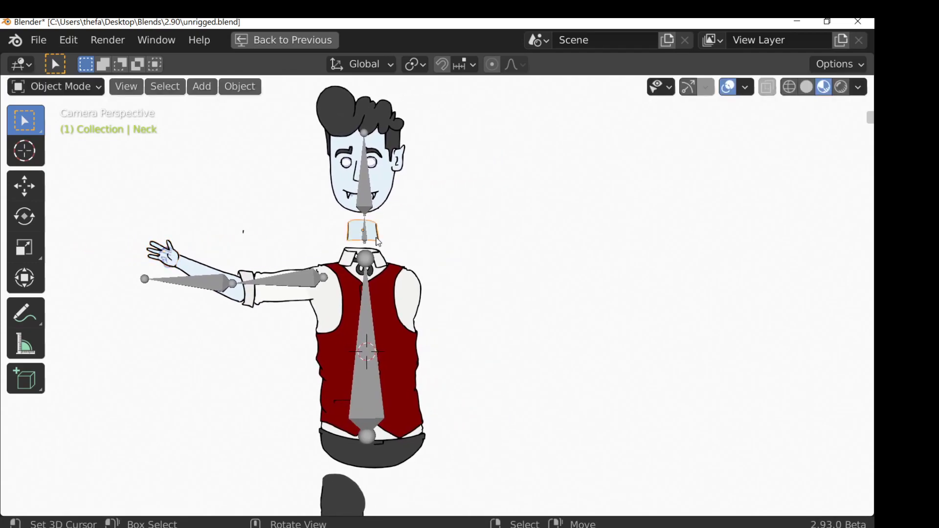
key(g)
key(z)
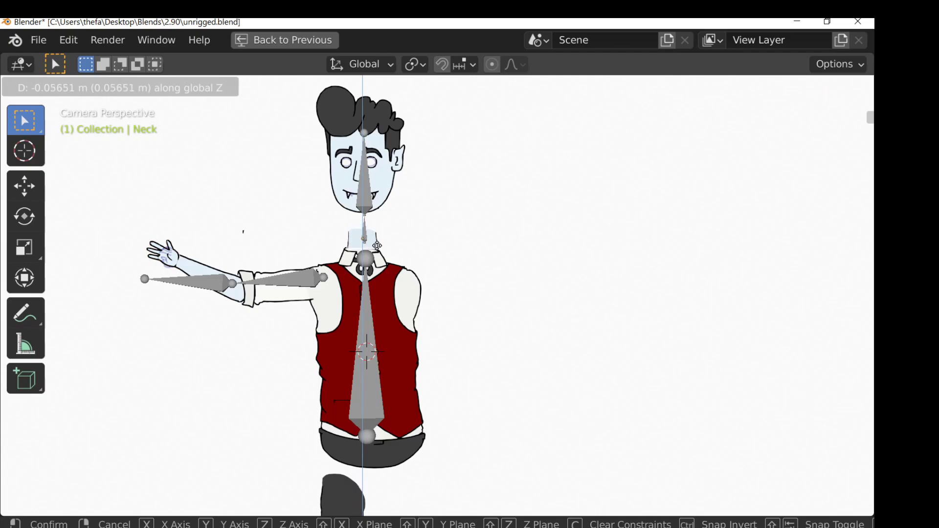
click(377, 249)
Move the head down along Z so the chin sits over the neck.
click(391, 188)
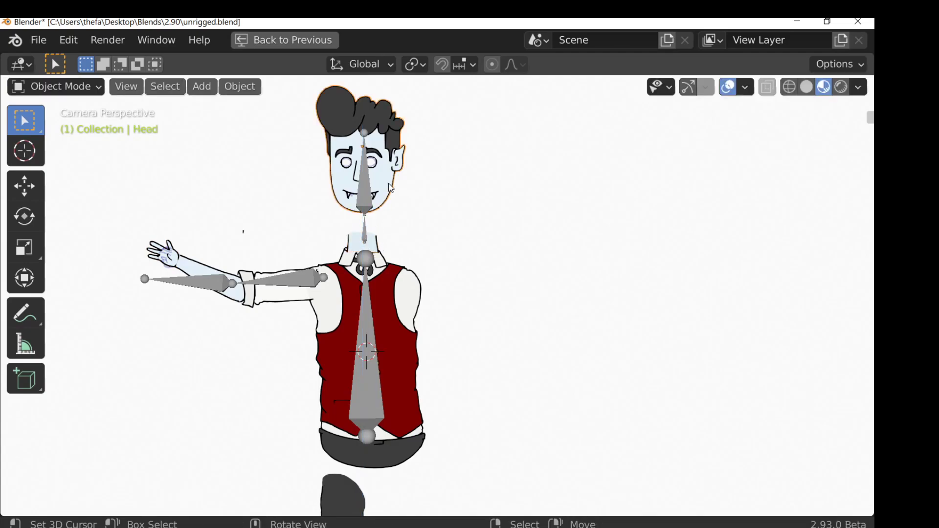
key(g)
key(z)
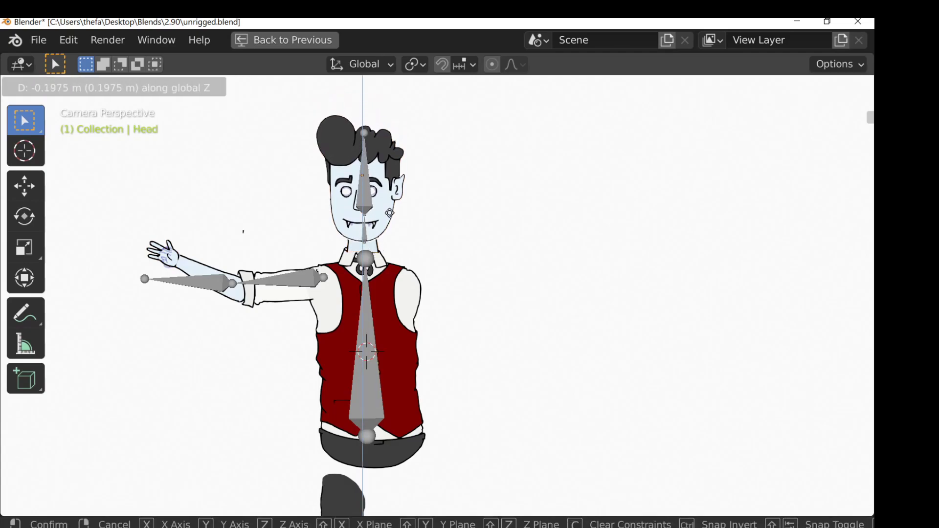
click(390, 218)
Shift the neck along Y so that it lies behind the head.
scroll(333, 206, up, 3)
click(332, 205)
key(g)
key(z)
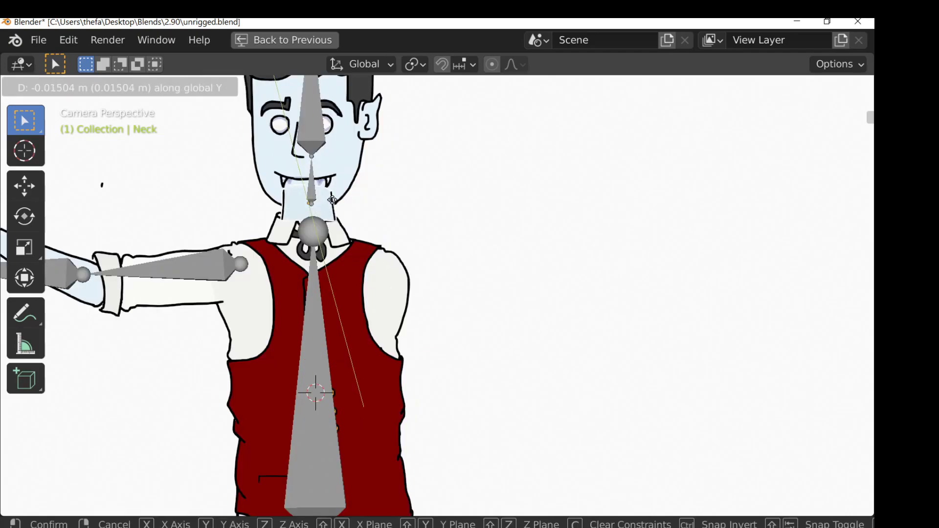
click(335, 204)
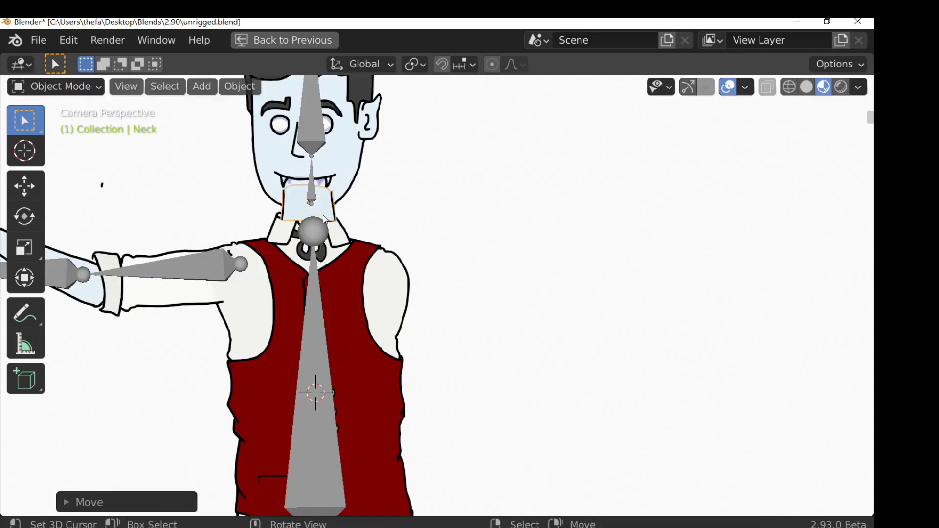
key(g)
key(y)
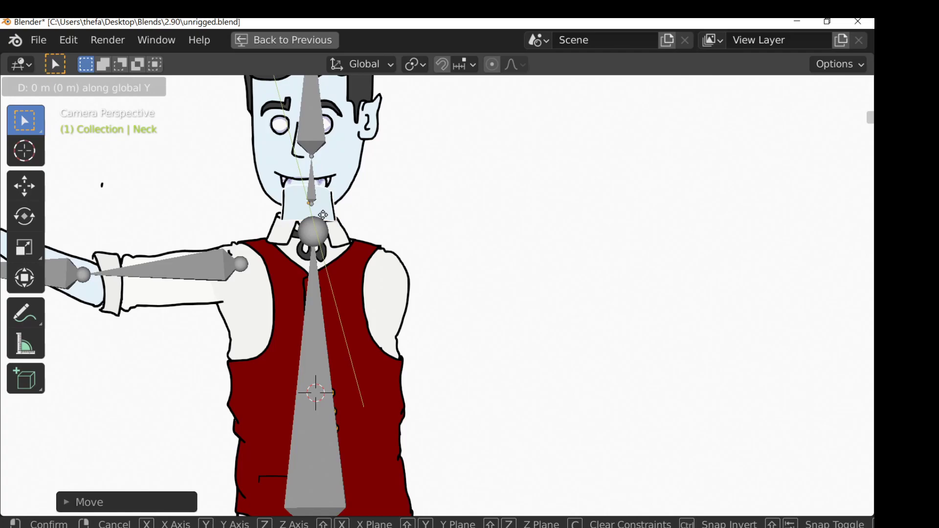
right_click(373, 227)
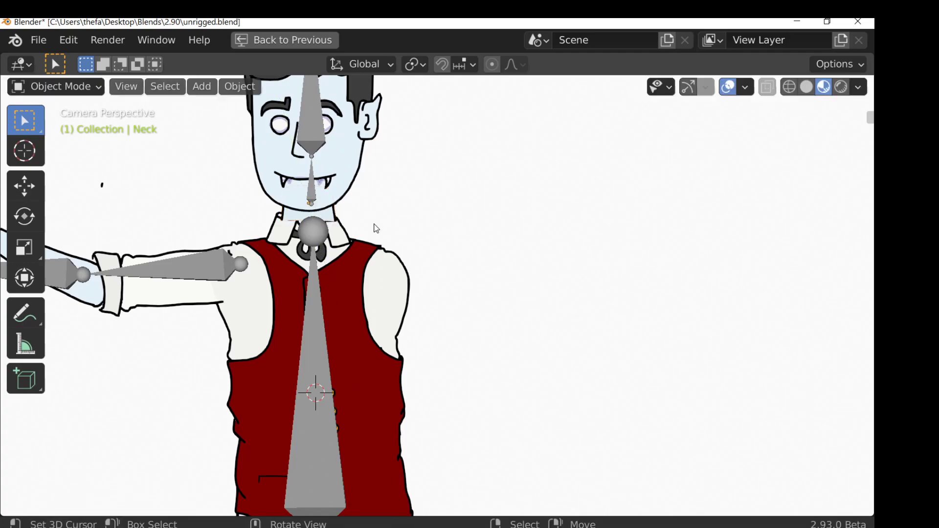
scroll(366, 228, down, 5)
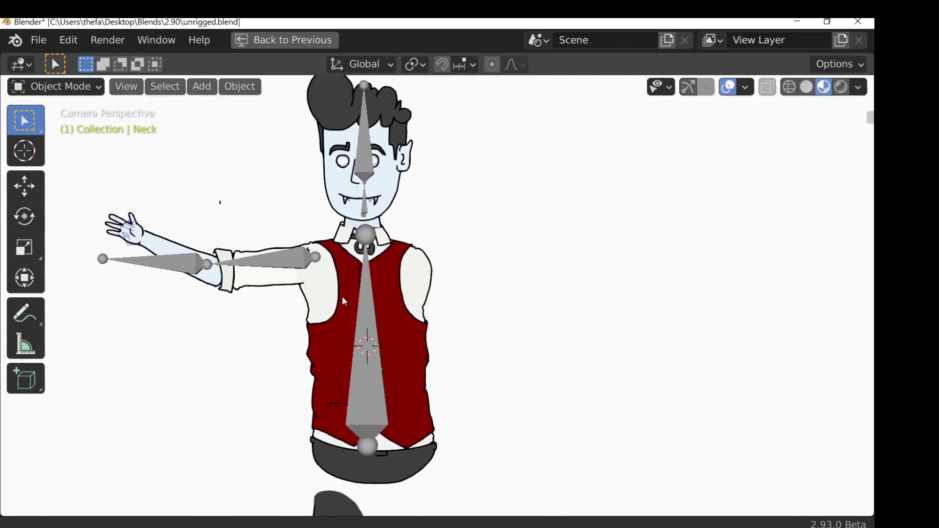
Enter Edit Mode on the armature and move the elbow joint to the sleeve's cuff.
shift+middle_drag(344, 323, 341, 231)
key(KP_0)
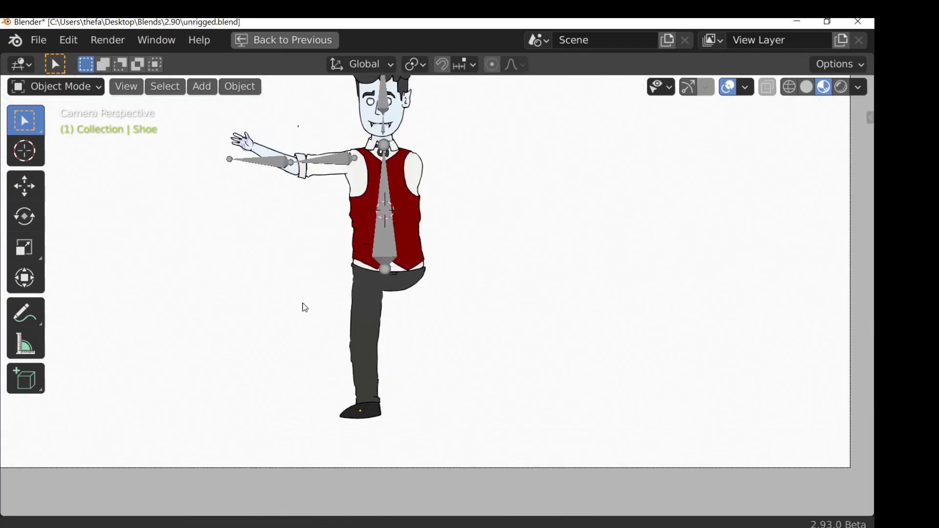
scroll(321, 348, up, 3)
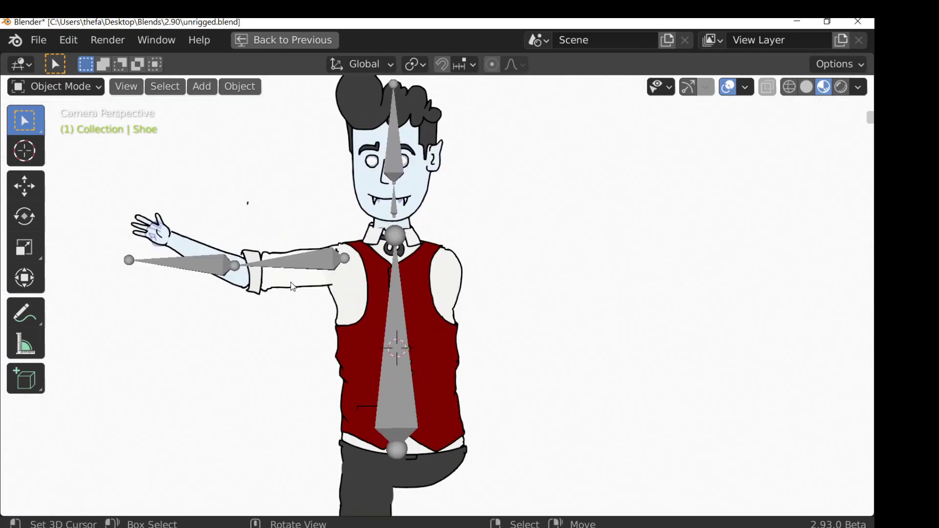
click(316, 277)
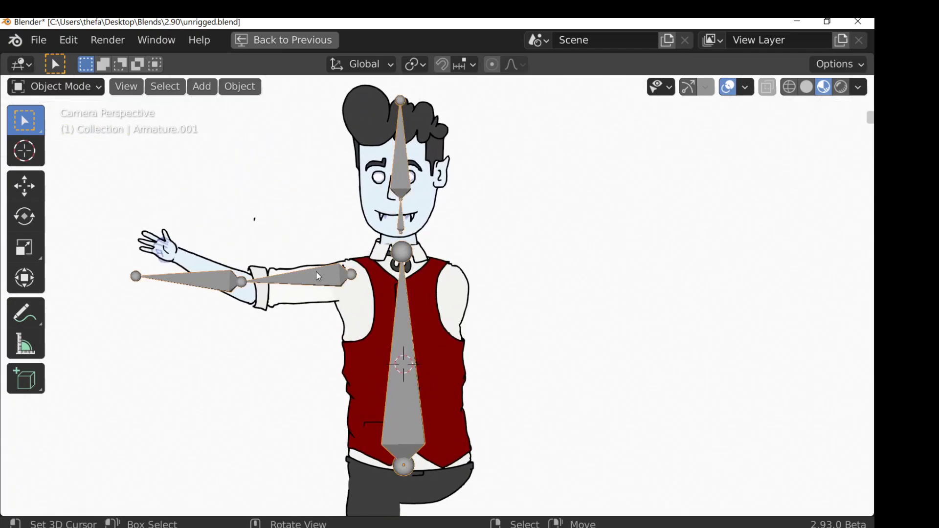
key(Tab)
click(241, 279)
key(g)
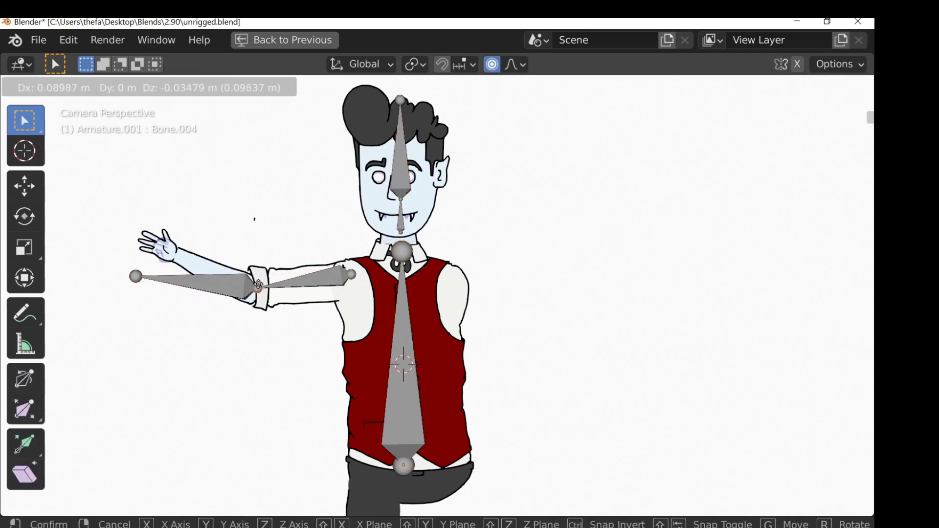
click(259, 291)
Move the wrist joint to the end of the forearm and shift the shoulder joint slightly down and outward in the shoulder.
click(137, 276)
key(g)
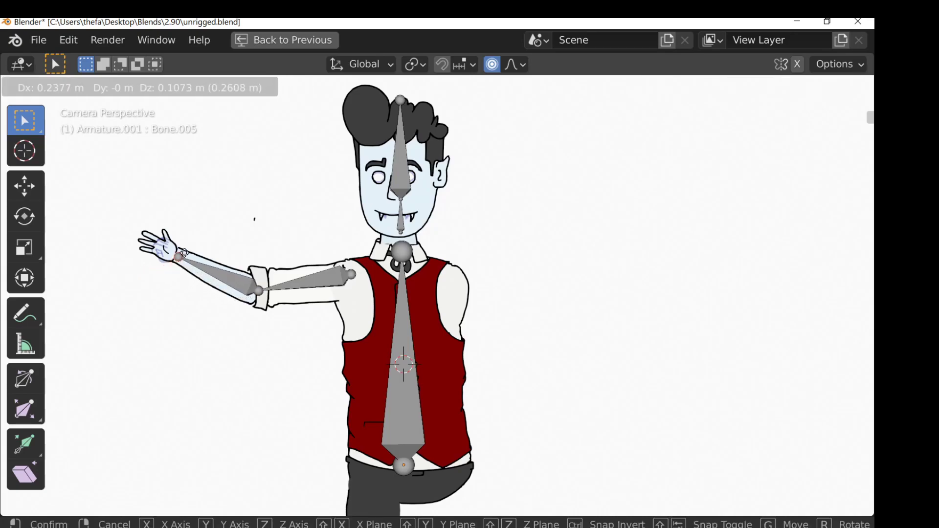
click(181, 253)
click(354, 278)
key(g)
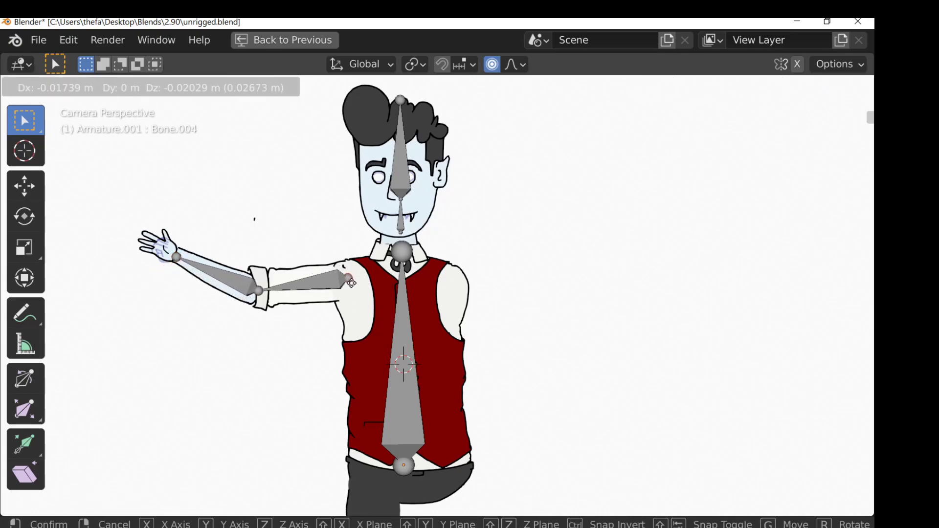
click(351, 284)
Extrude a short link bone from the wrist joint and a hand bone from it out past the fingertips.
scroll(166, 249, up, 2)
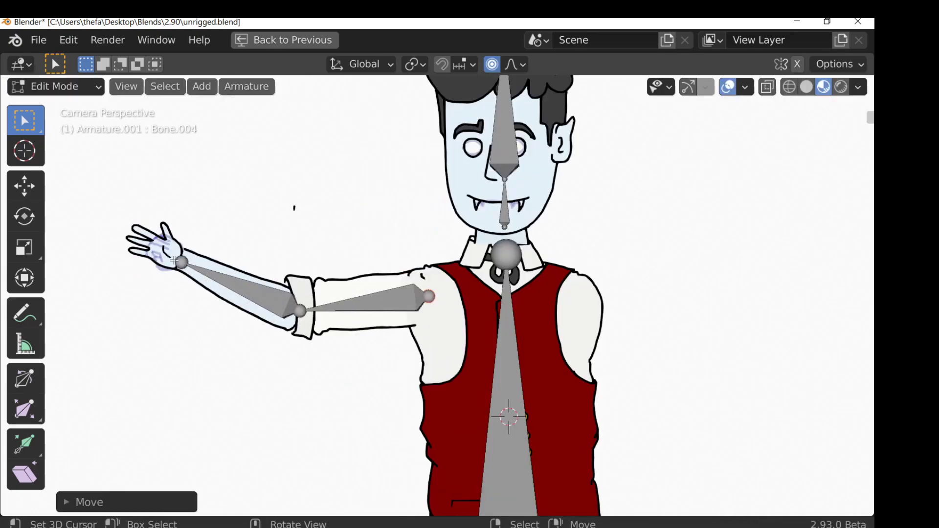
click(182, 262)
key(e)
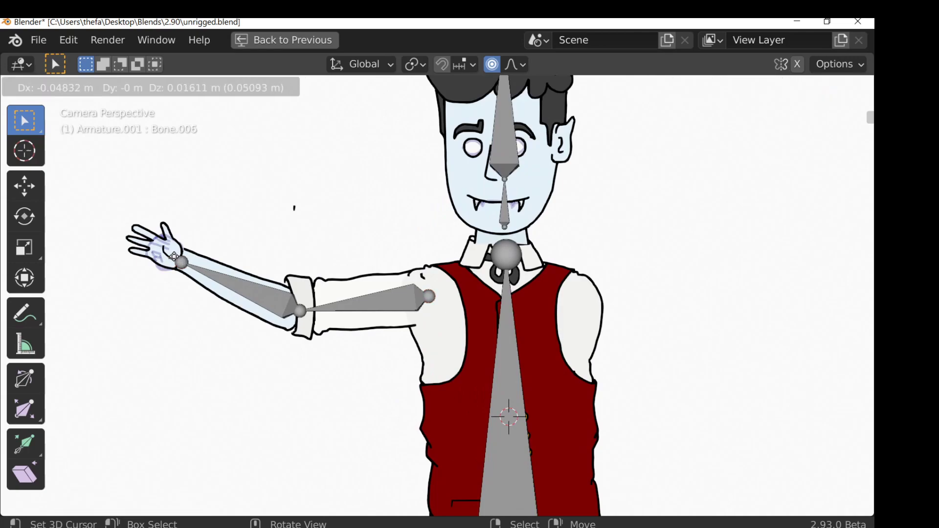
click(188, 253)
key(g)
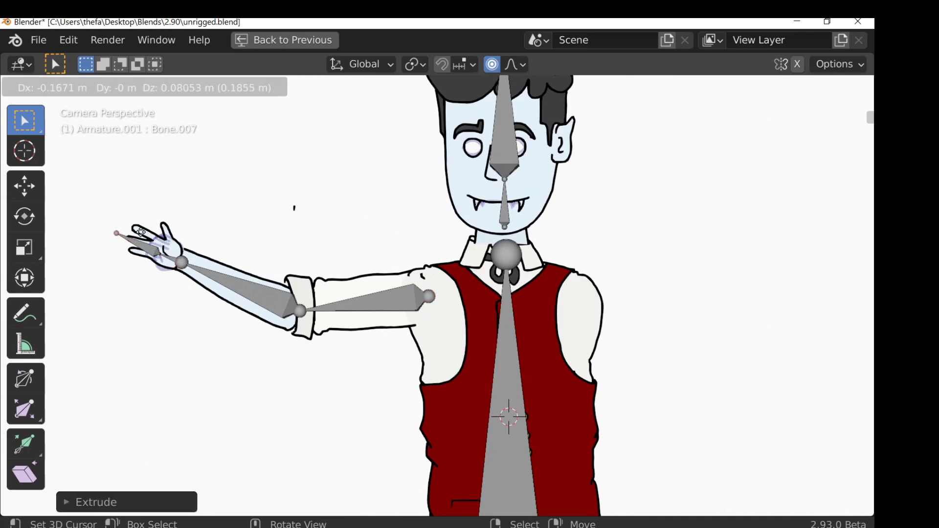
click(118, 234)
Delete the short link bone at the wrist and move the hand bone back over the hand.
key(x)
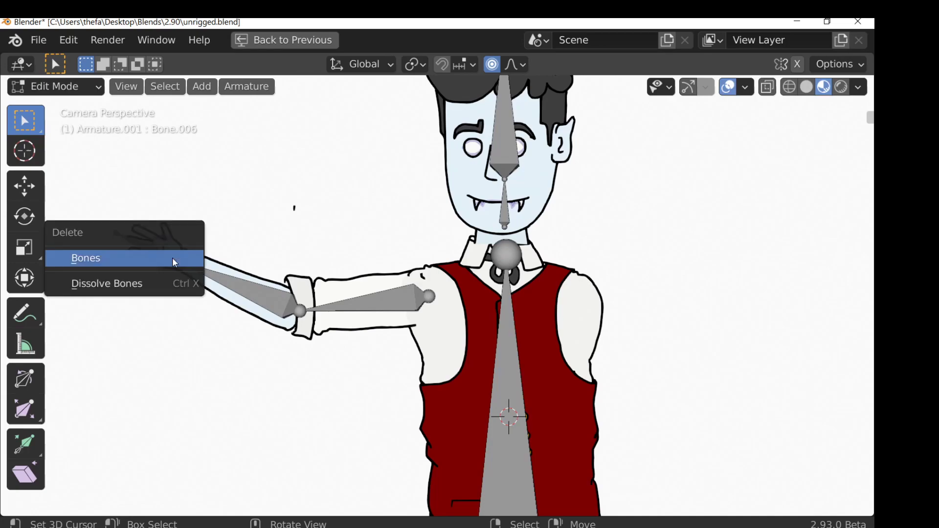
click(175, 260)
click(147, 248)
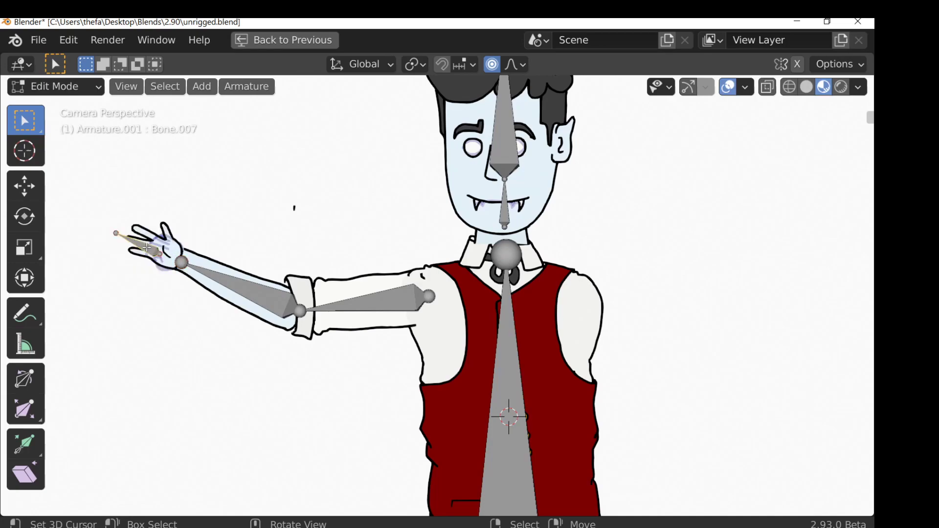
key(g)
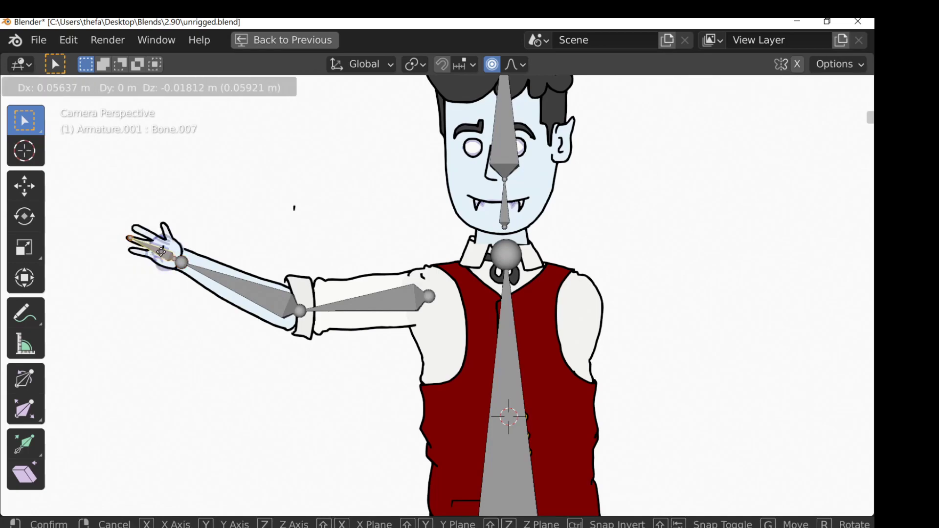
click(162, 251)
Extrude a link bone from the torso bone's base to the hip, followed by thigh and shin bones down to the ankle.
scroll(286, 290, down, 2)
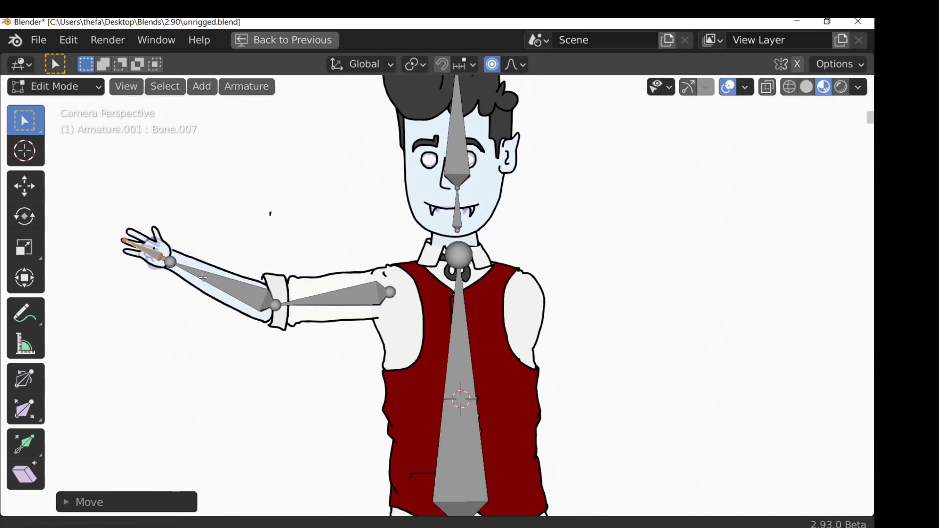
shift+middle_drag(286, 290, 256, 178)
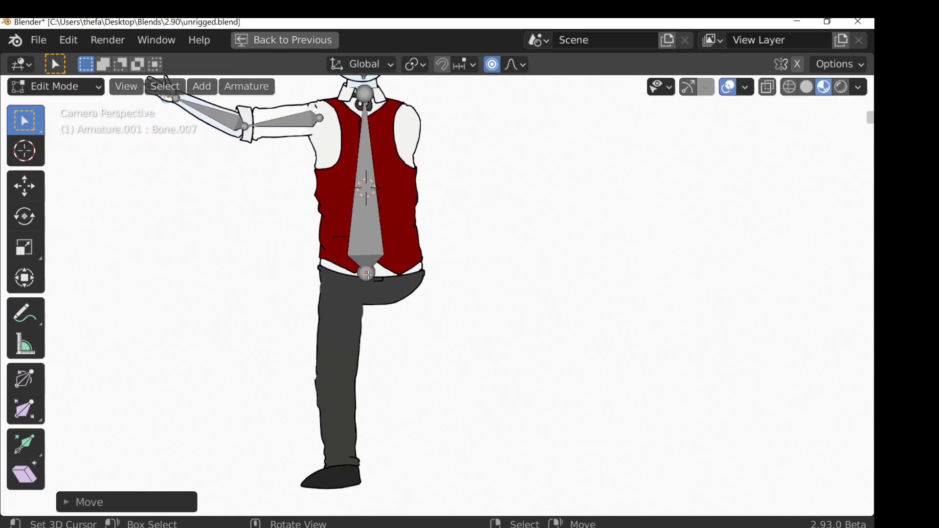
click(367, 274)
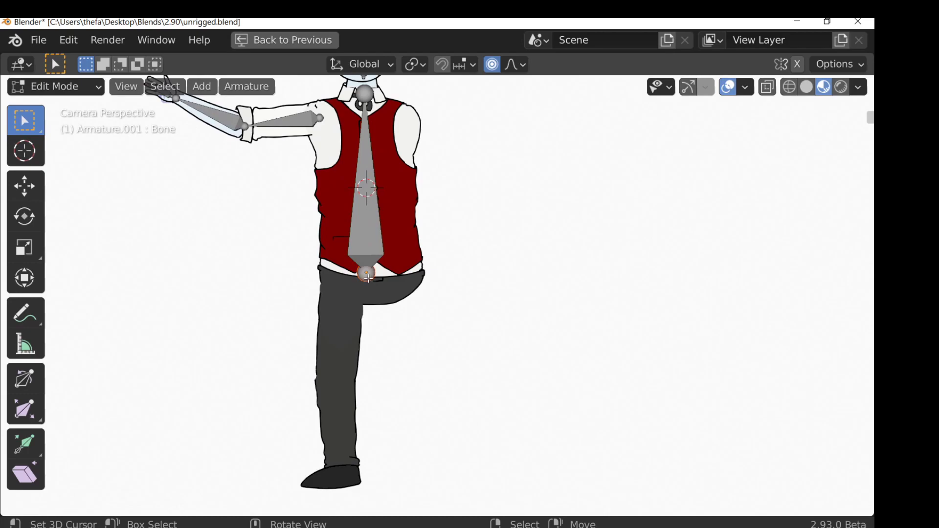
key(e)
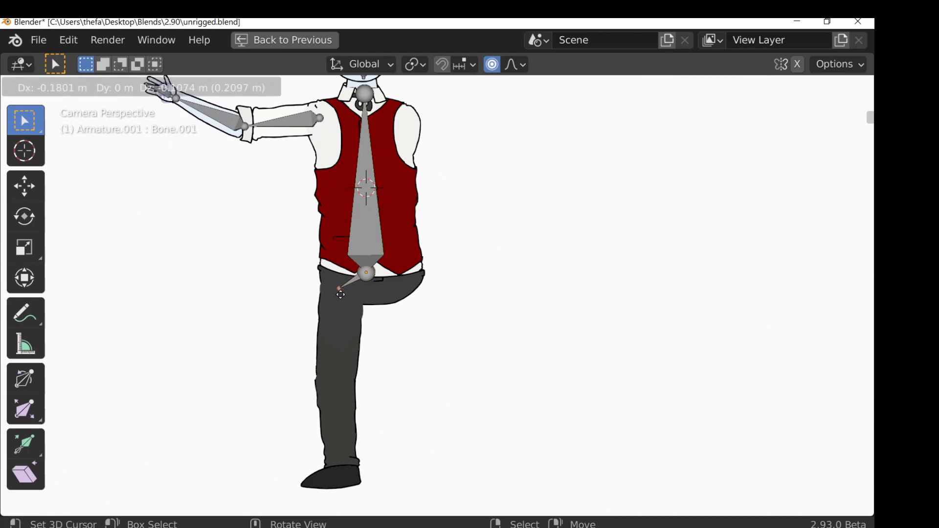
click(341, 298)
key(e)
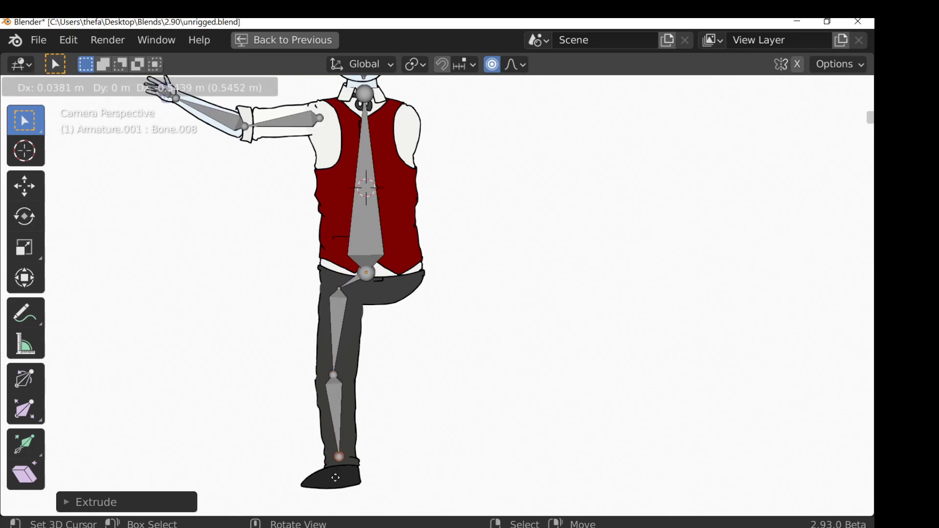
click(343, 474)
Extrude a short link bone from the ankle into the shoe and a foot bone from it to the toe.
key(e)
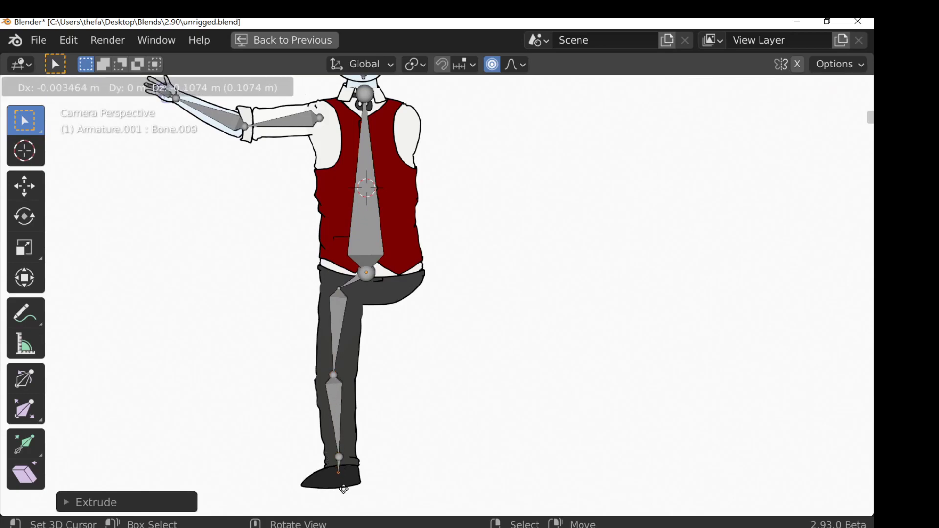
click(345, 491)
key(e)
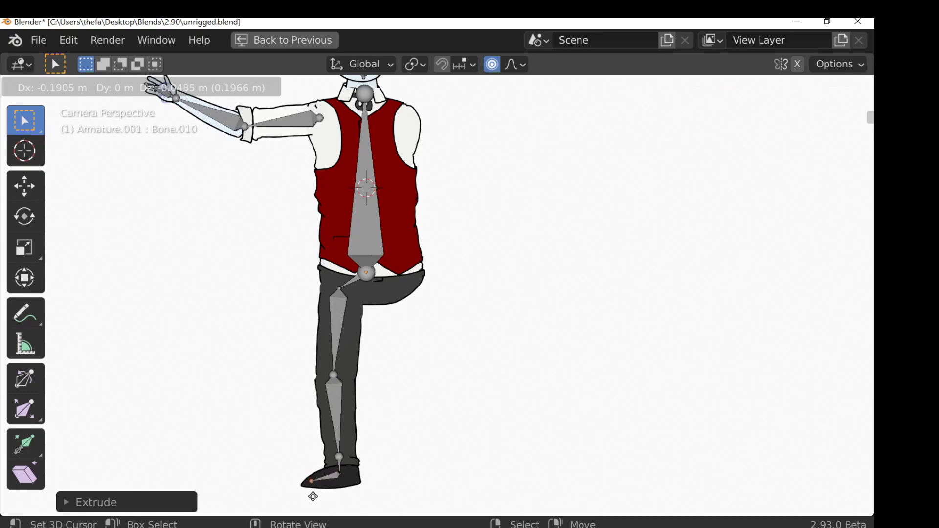
click(313, 496)
Delete the link bones at the ankle and the hip so the thigh and foot bones stand apart.
click(338, 467)
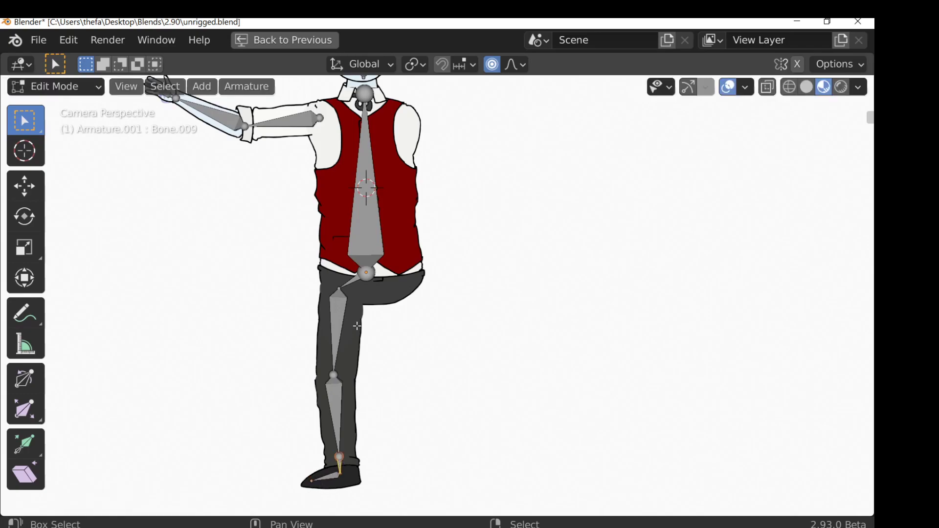
click(350, 278)
key(x)
click(351, 280)
click(343, 328)
click(368, 340)
scroll(367, 345, down, 2)
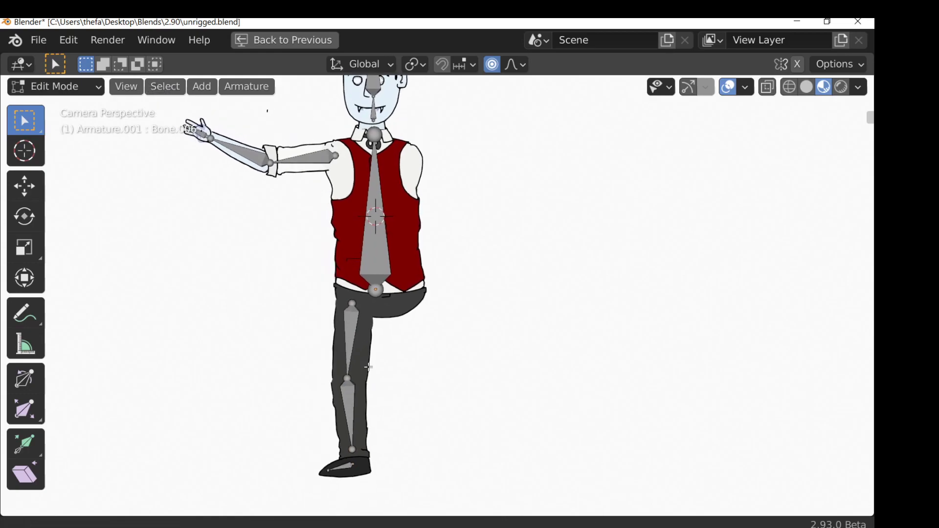
scroll(369, 367, down, 2)
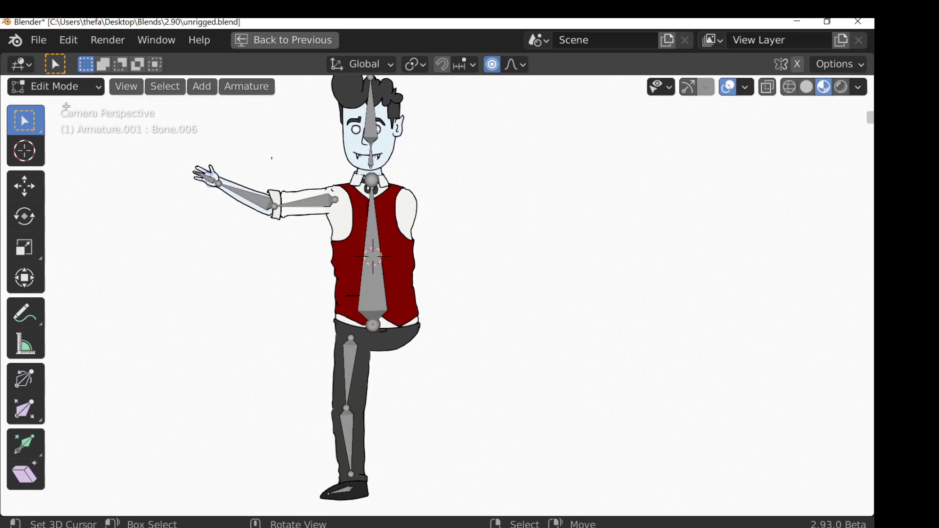
Return to Object Mode, duplicate all the arm and leg parts including hand and shoe, and offset the copies about 1.6 m along X.
click(62, 88)
click(61, 110)
click(306, 192)
shift+click(214, 175)
shift+click(210, 174)
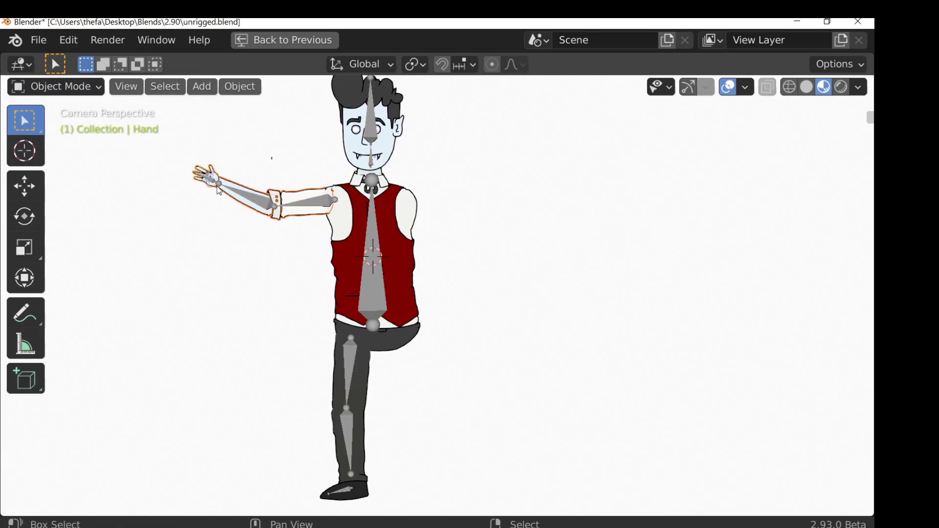
shift+scroll(231, 231, down, 3)
shift+click(315, 324)
shift+click(316, 386)
shift+click(313, 450)
key(shift+d)
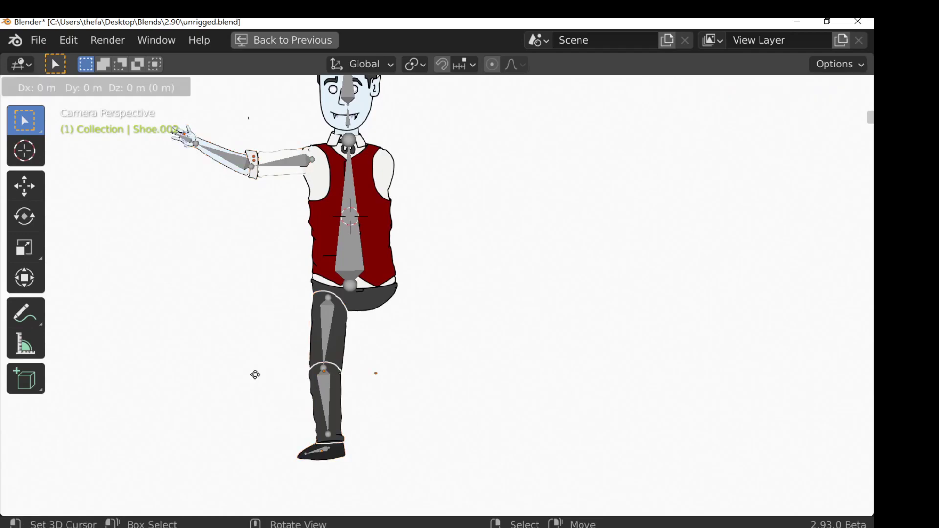
key(x)
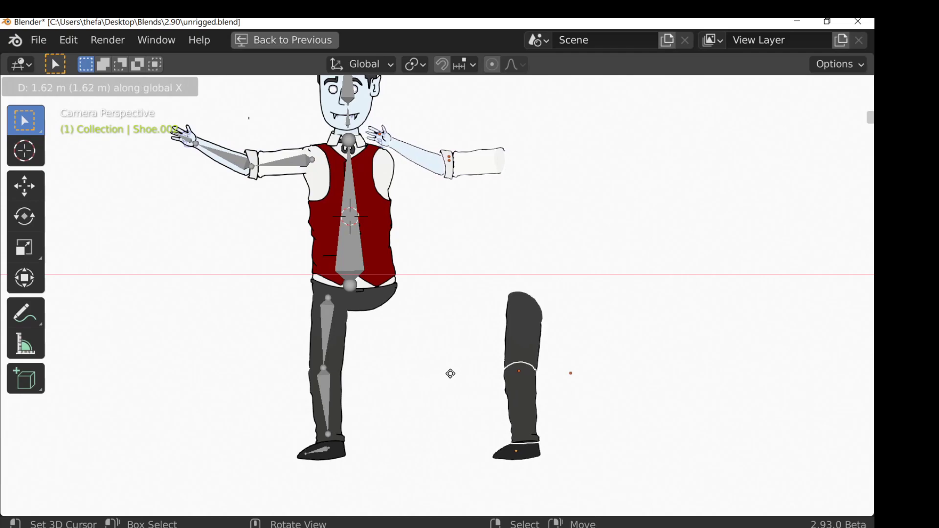
click(439, 377)
Rotate the duplicated arm and leg parts 180° about Z and move them along X so the leg fits the opposite hip.
key(r)
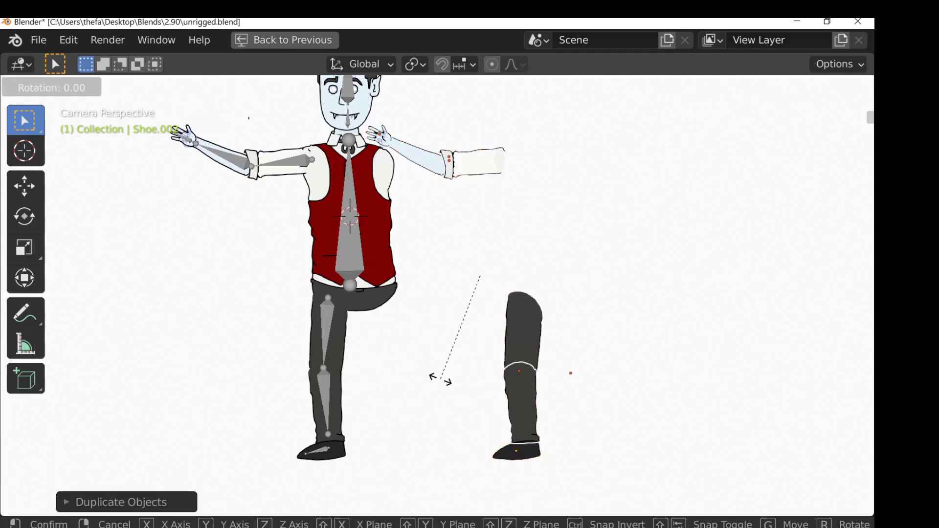
text(z180)
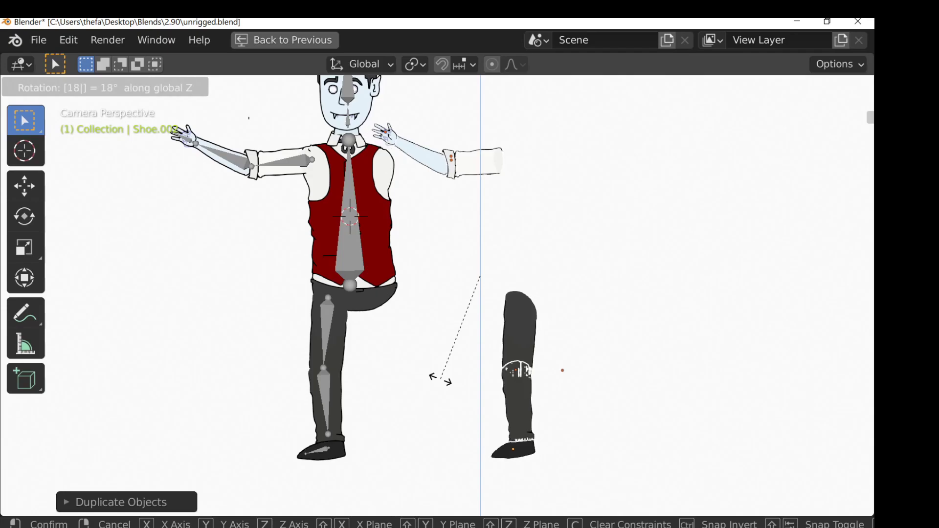
key(Return)
key(g)
key(x)
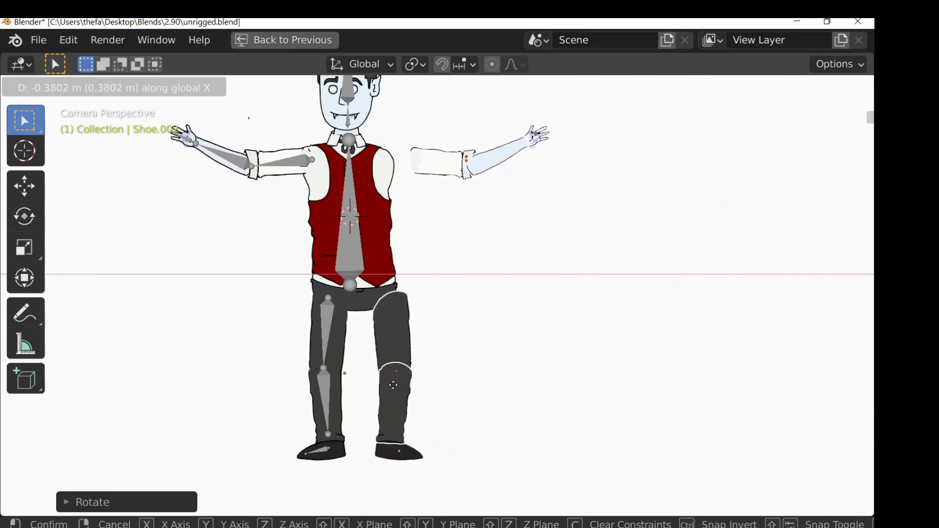
key(Return)
Move the mirrored arm parts about 0.1 m toward the body along X so the sleeve meets the shoulder.
click(526, 142)
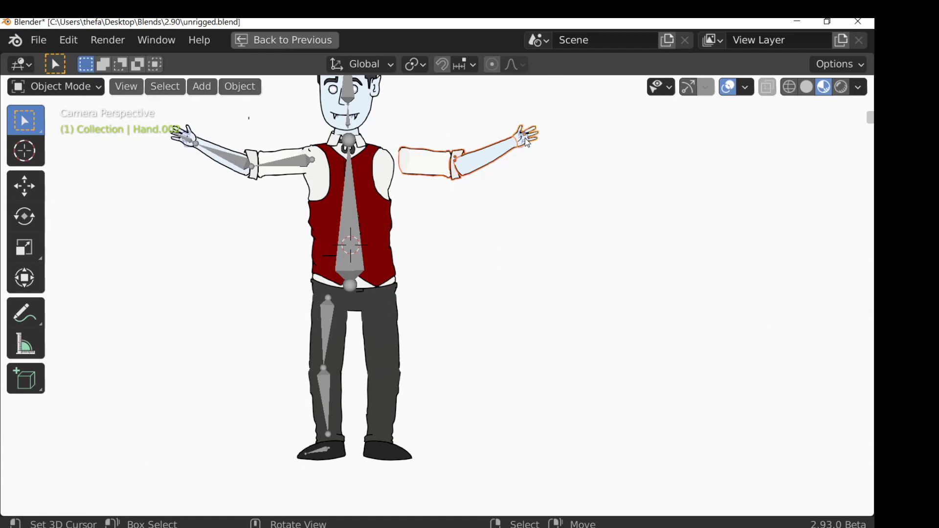
key(g)
key(x)
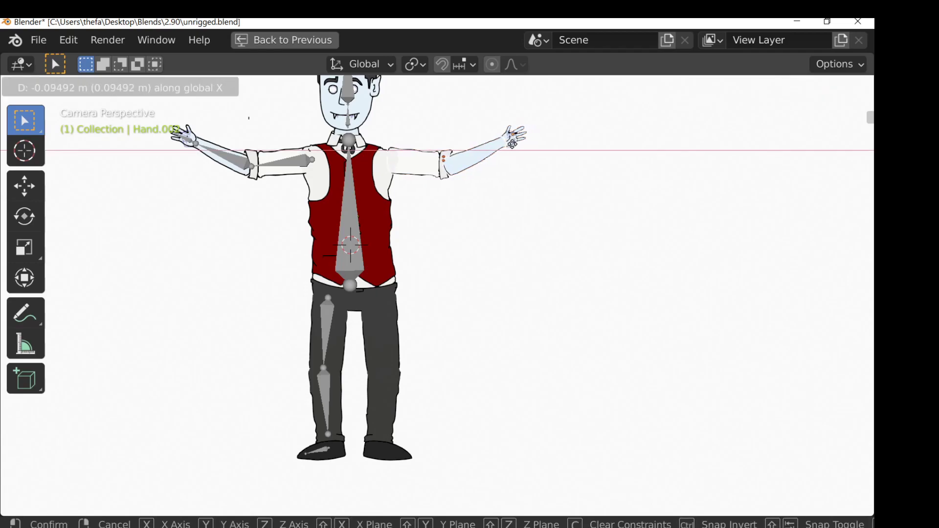
click(507, 147)
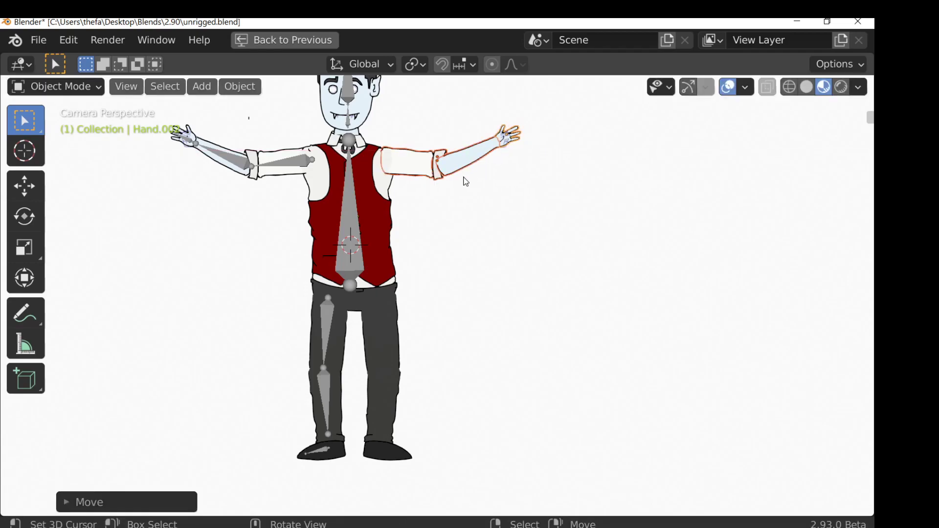
Select the mirrored hand and forearm and move them along Y to adjust their depth against the sleeve.
scroll(451, 161, up, 5)
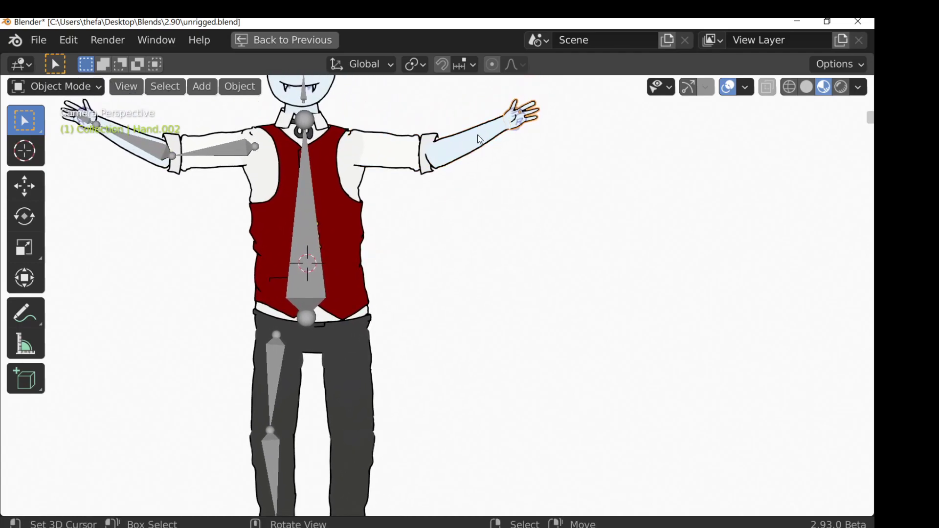
click(480, 139)
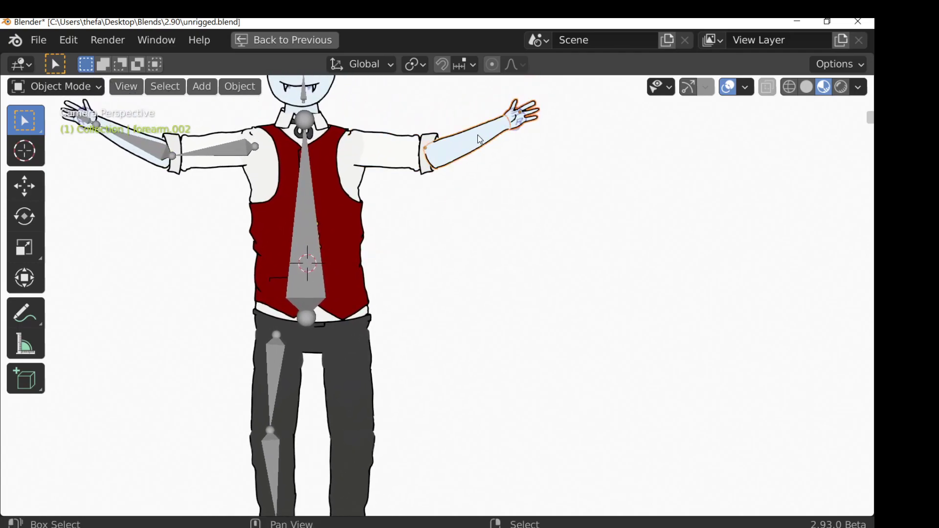
key(g)
key(y)
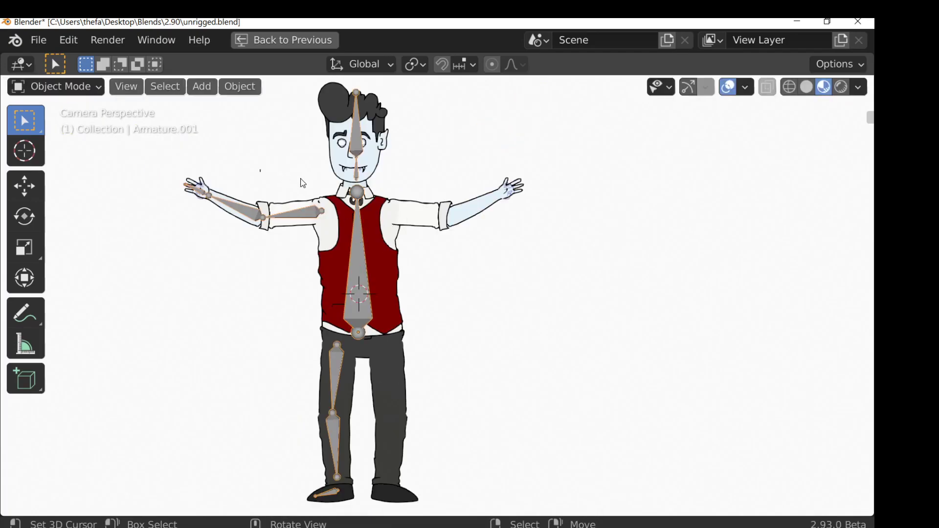
In the armature's Edit Mode, try to duplicate the upper arm, forearm and hand bones along X for the opposite arm.
key(Tab)
click(300, 212)
shift+click(247, 206)
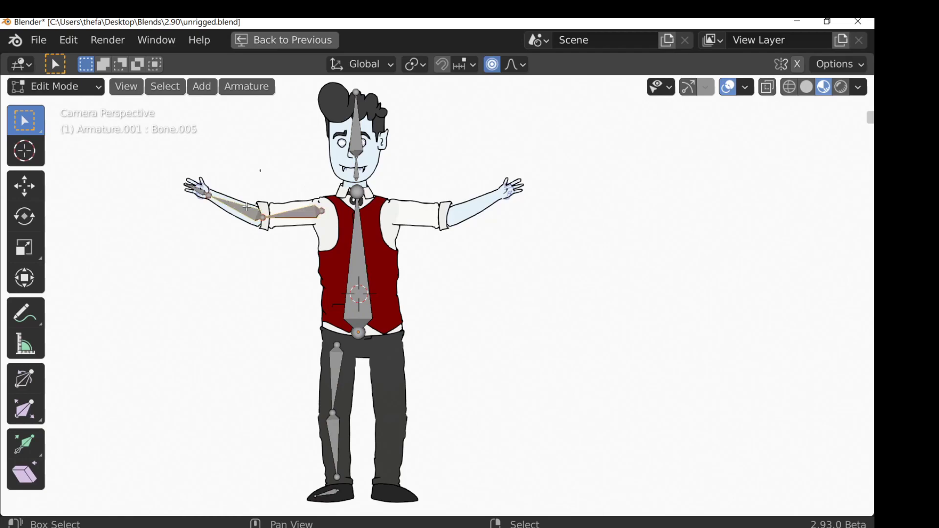
shift+click(202, 194)
key(shift+d)
key(x)
click(440, 201)
key(x)
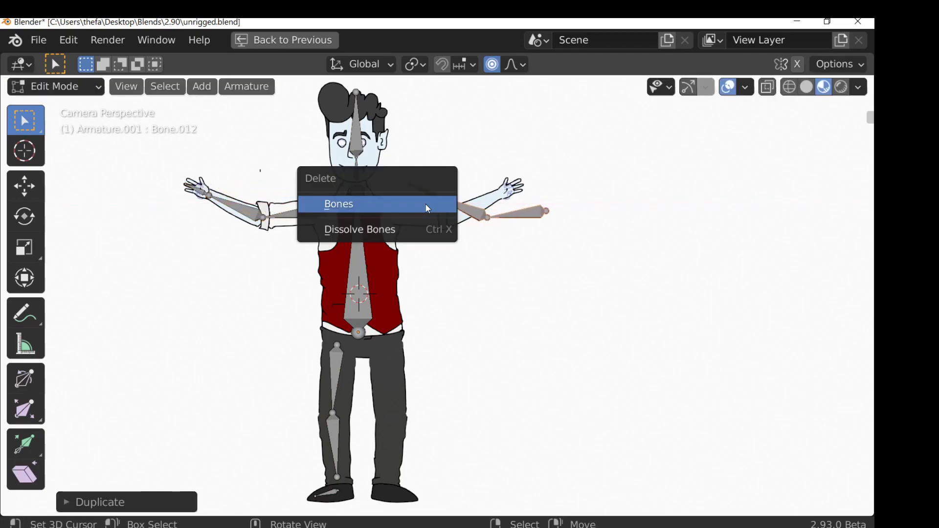
click(416, 203)
Extrude a bone from the torso bone's upper end into the opposite upper arm.
click(358, 191)
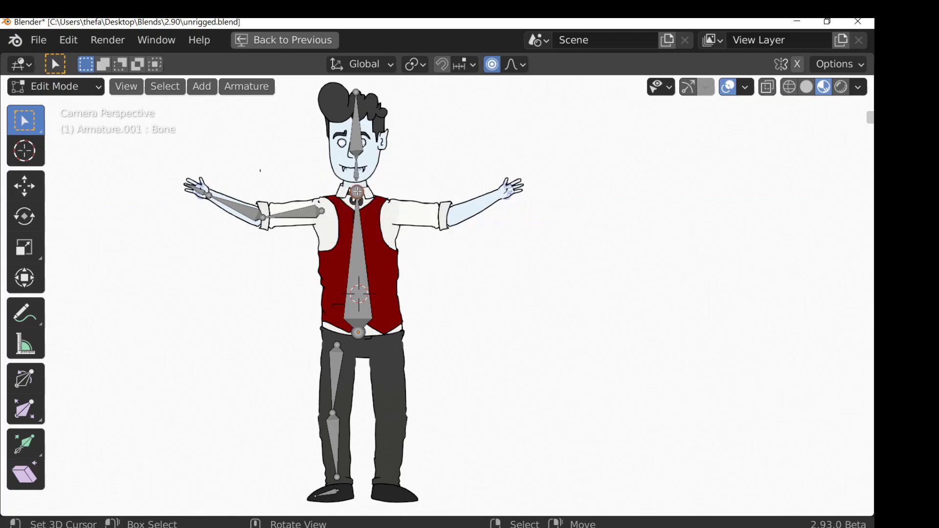
key(e)
click(418, 216)
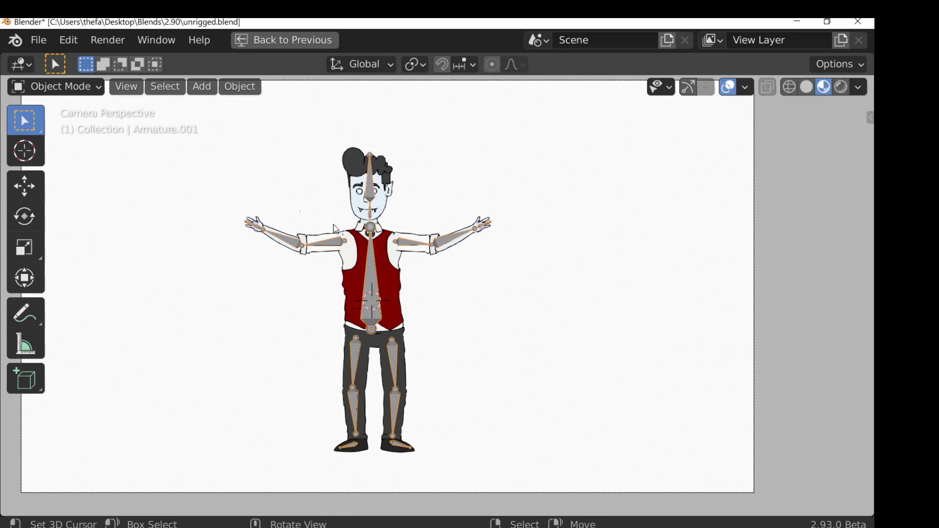
Try the arm bones in Pose Mode by starting an upper arm rotation, cancel it, and return to Object Mode.
click(63, 87)
click(53, 145)
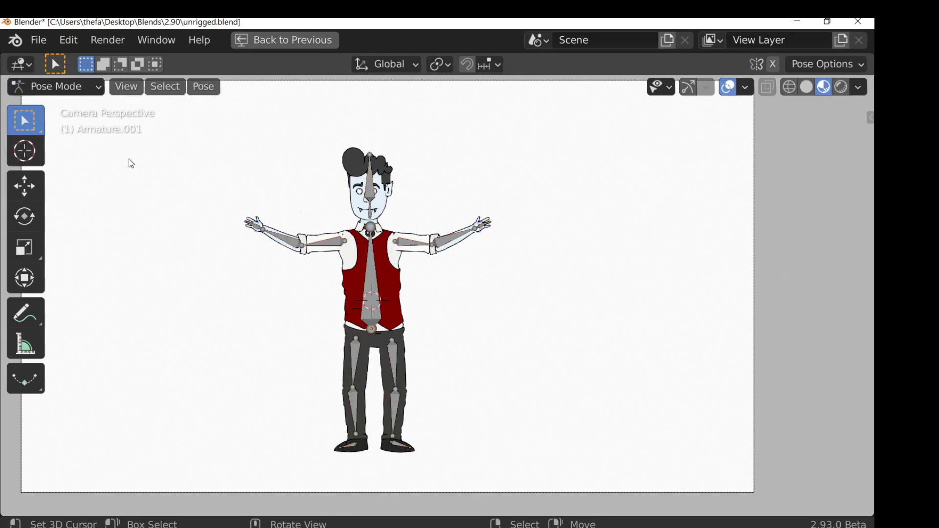
click(319, 241)
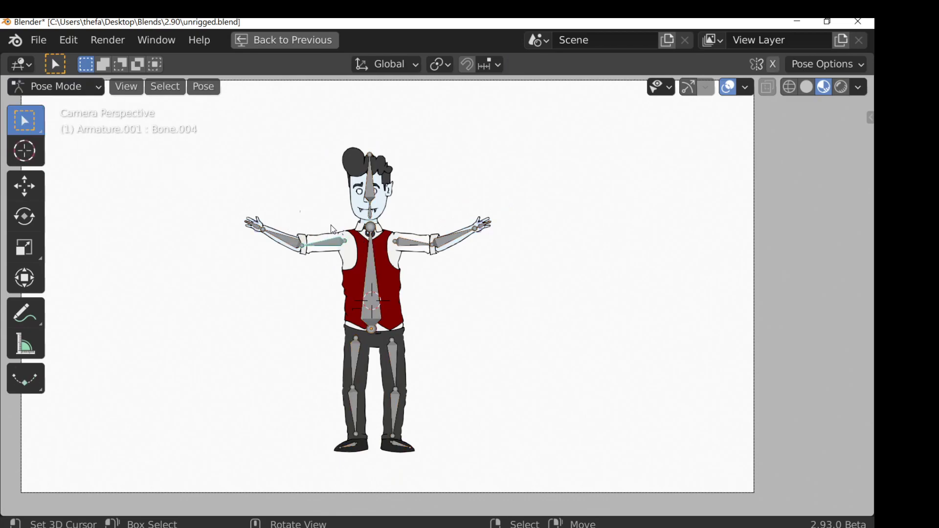
key(r)
key(Escape)
click(287, 230)
click(74, 89)
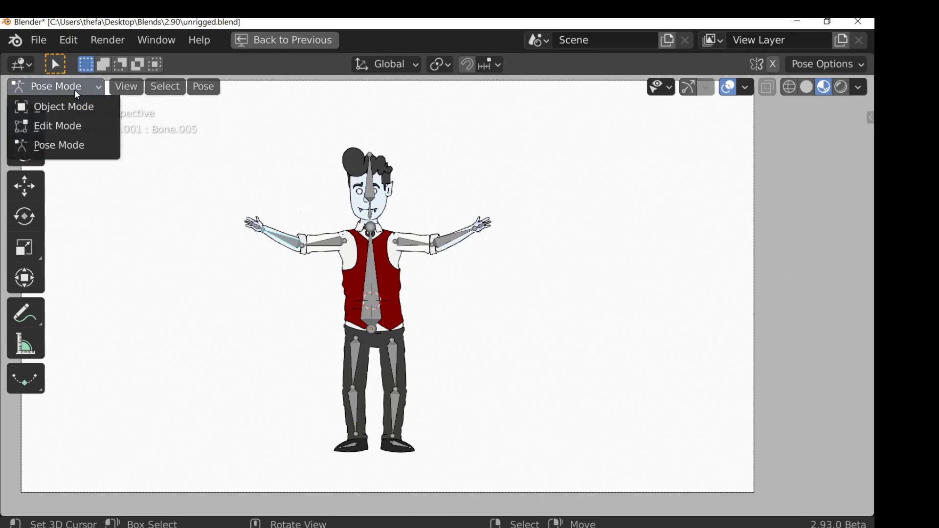
click(69, 106)
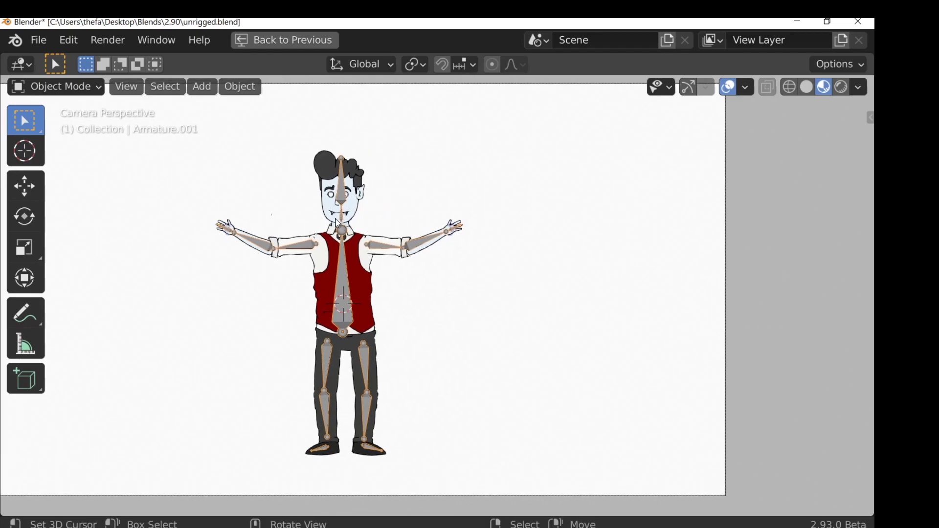
Place the 3D cursor on the face, add a circle empty there and scale it to 0.404 around the head.
shift+scroll(384, 237, up, 1)
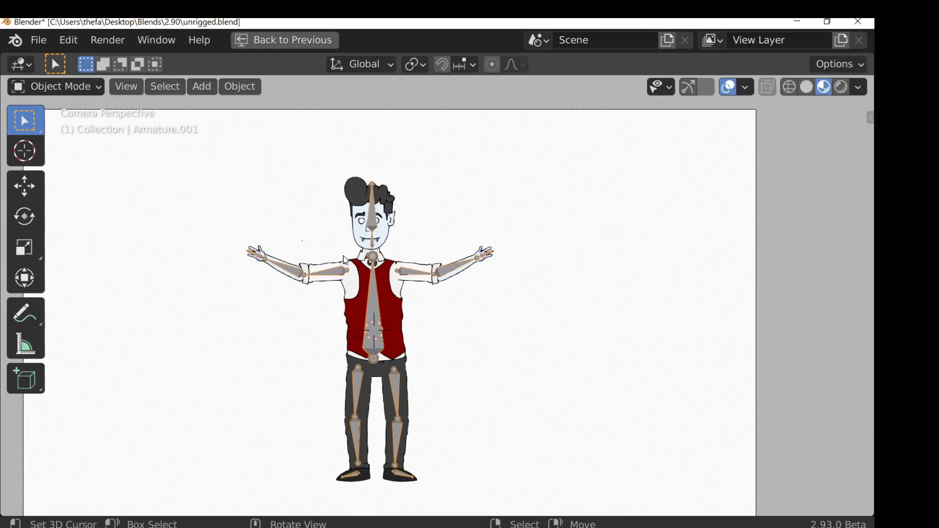
click(372, 223)
key(shift+a)
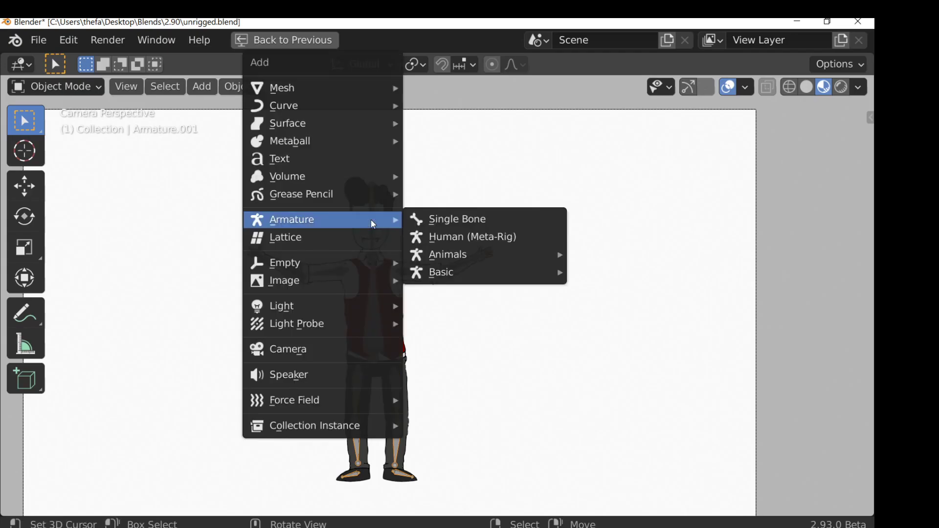
mouse_move(289, 264)
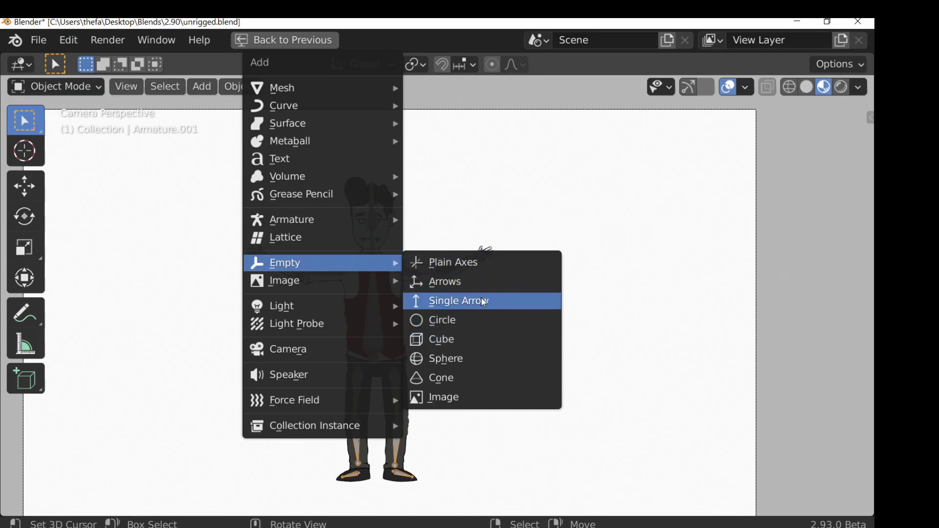
click(468, 317)
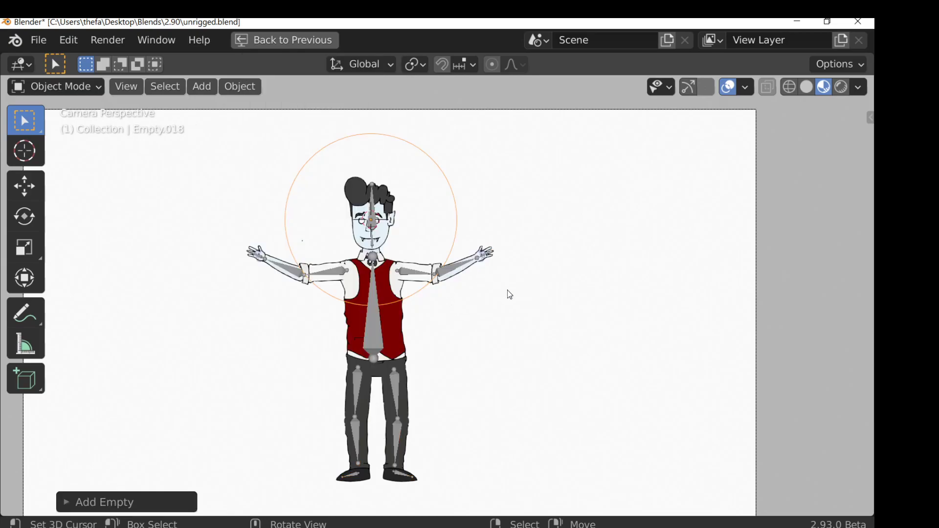
key(s)
click(387, 243)
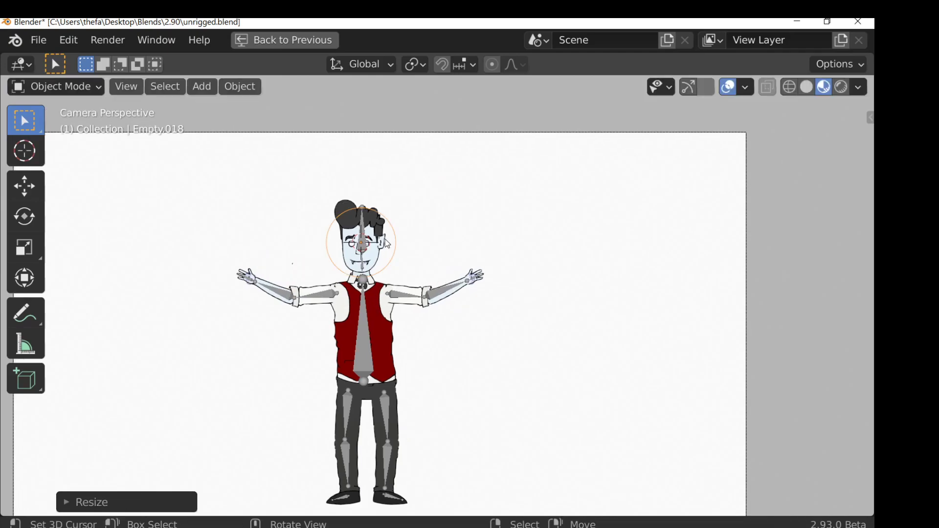
Restore the full workspace layout, put the armature in Pose Mode and select the head bone.
key(ctrl+space)
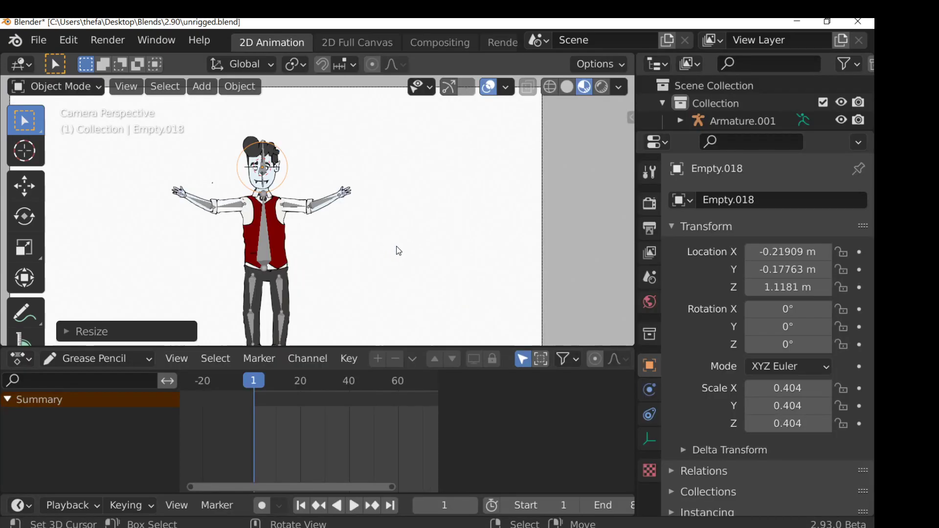
click(295, 236)
click(80, 89)
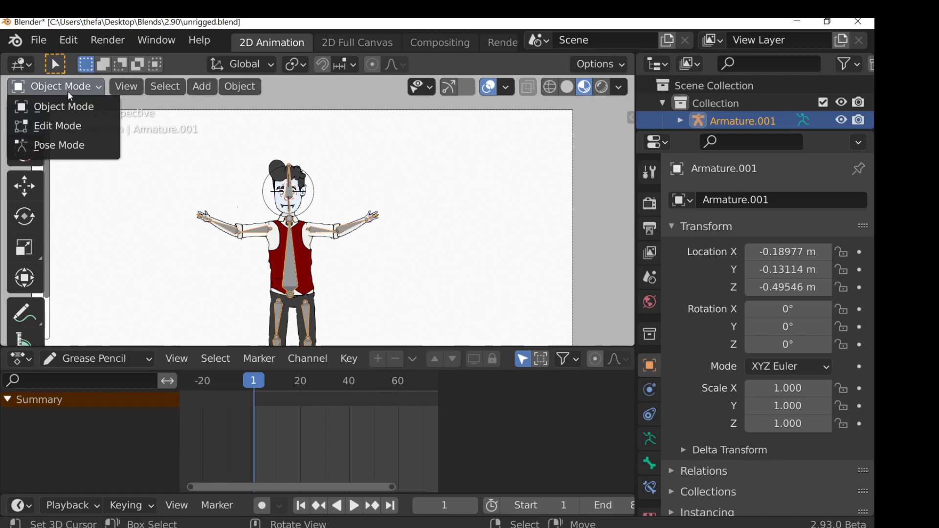
click(49, 145)
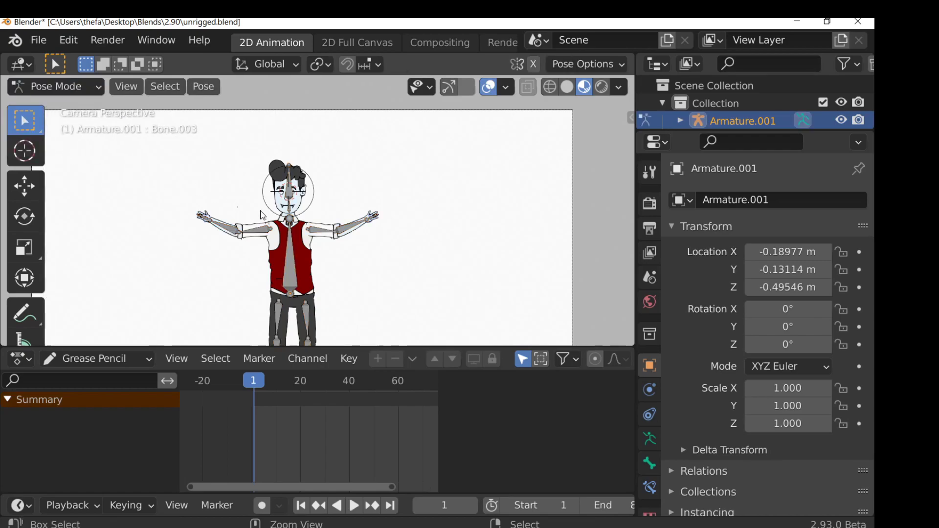
scroll(232, 204, up, 4)
scroll(266, 166, up, 1)
click(255, 156)
scroll(650, 377, down, 2)
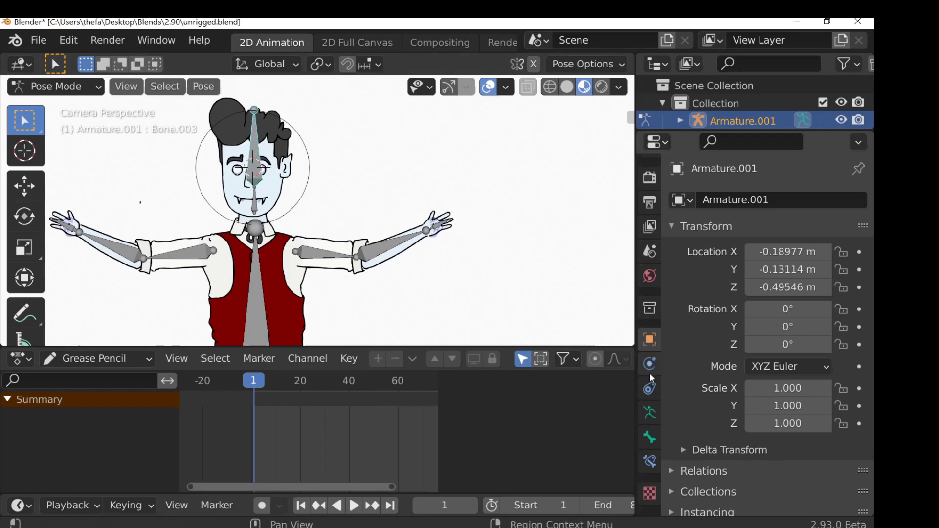
Add a Copy Rotation bone constraint to the head bone with the circle empty around the head as its target.
click(649, 461)
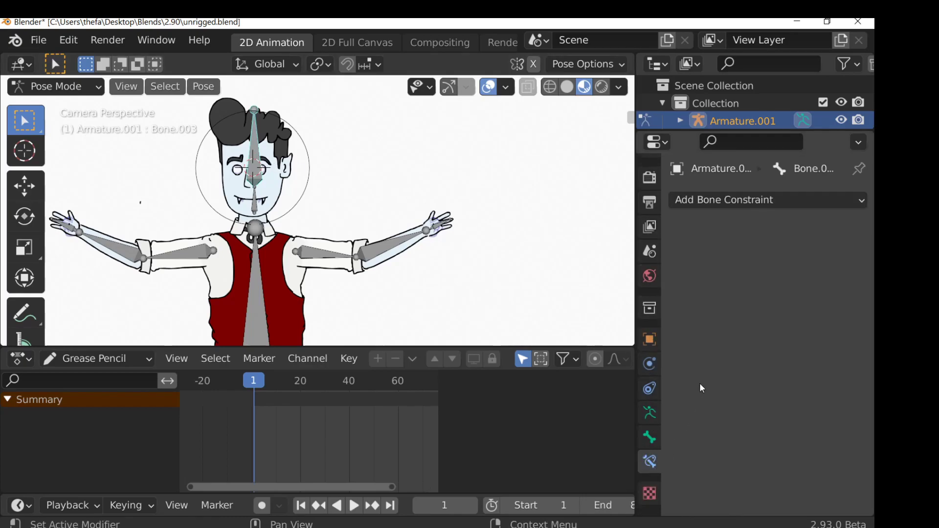
click(741, 203)
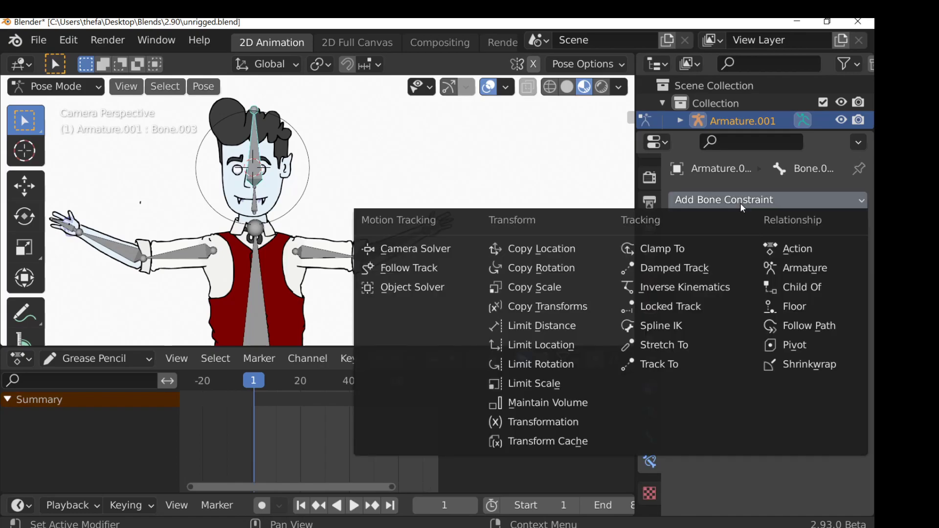
click(558, 266)
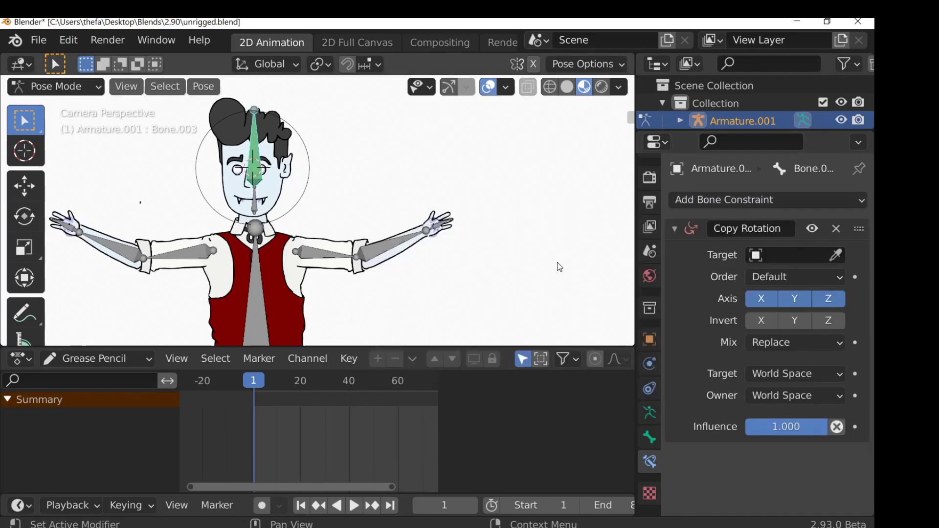
click(837, 257)
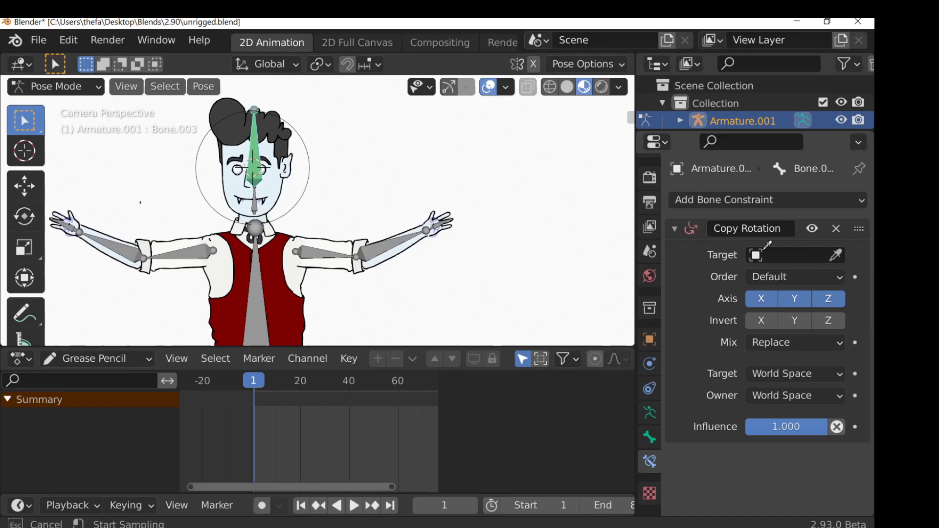
click(309, 168)
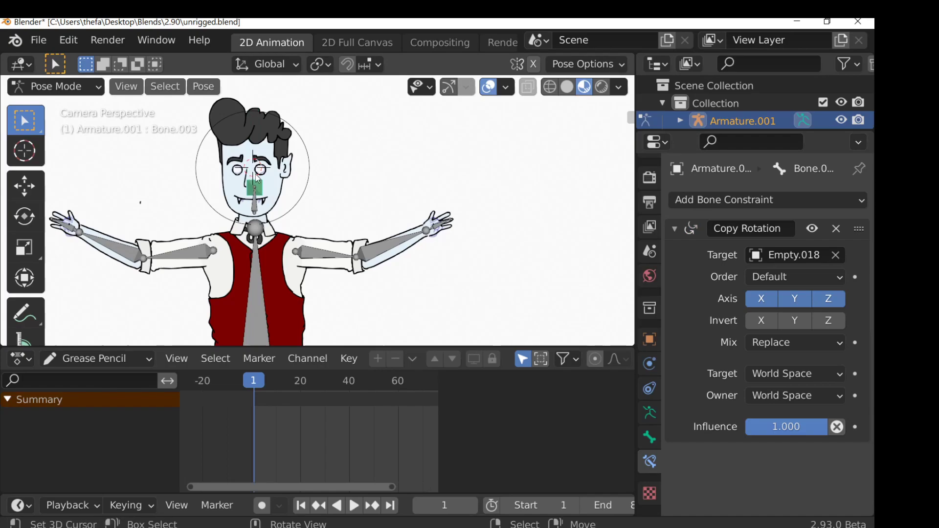
Disable the X axis in the head bone's Copy Rotation constraint and return to Object Mode in camera view.
middle_drag(341, 184, 372, 181)
scroll(212, 195, up, 2)
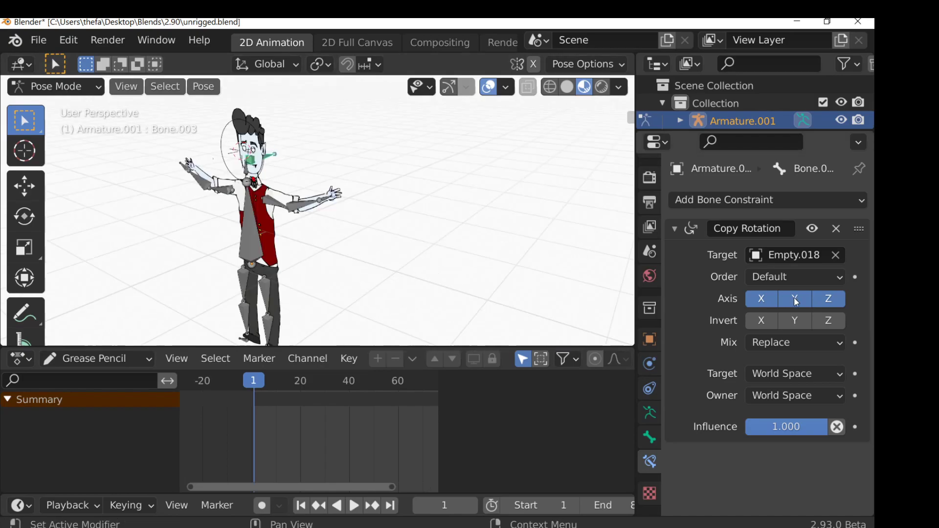
click(762, 299)
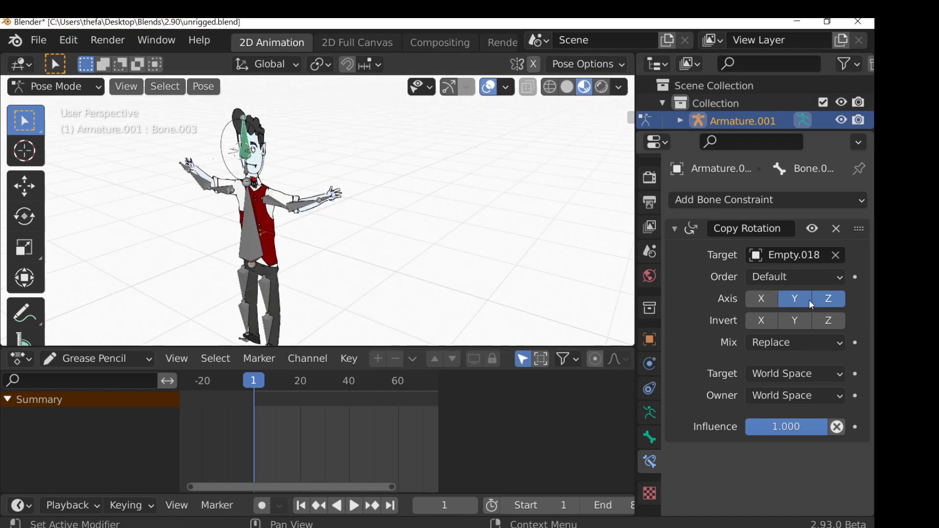
key(KP_0)
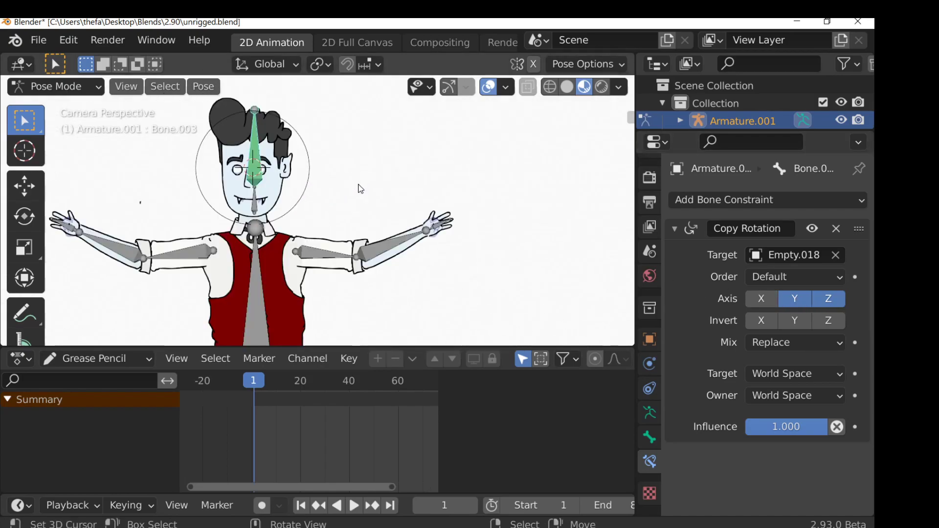
click(55, 86)
click(70, 109)
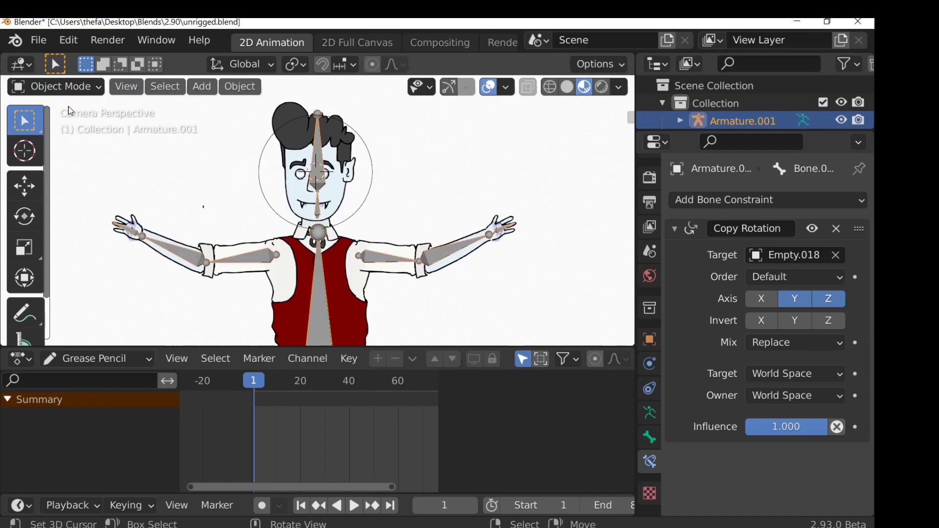
Test the head bone's Copy Rotation constraint by rotating the circle empty around the head, and cancel the rotation.
click(369, 151)
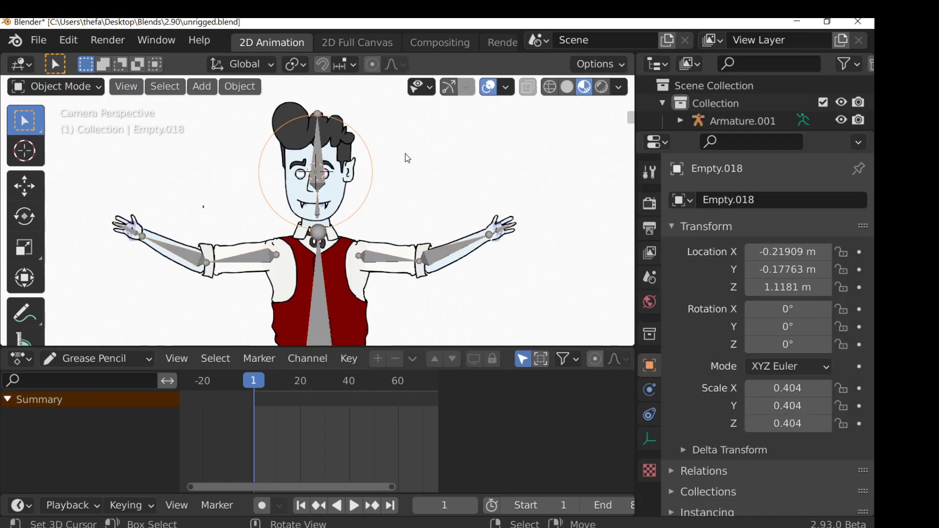
key(r)
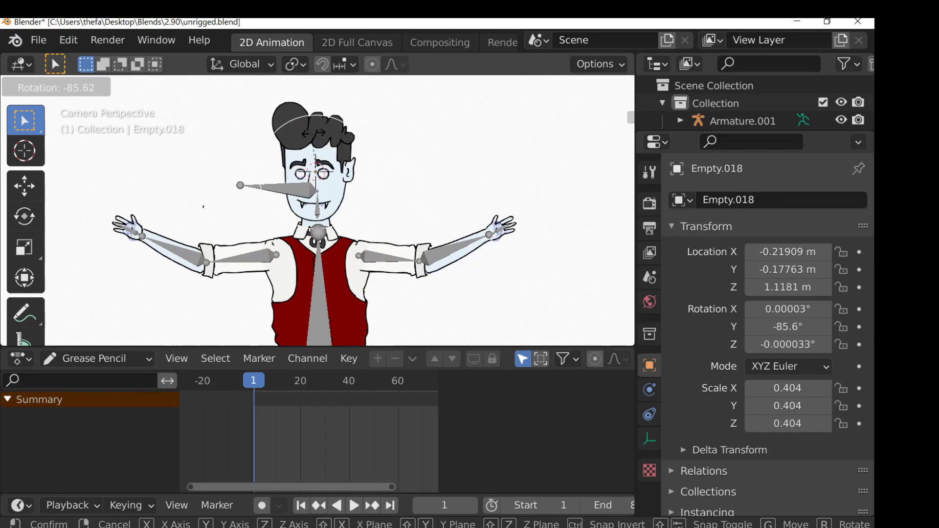
right_click(337, 174)
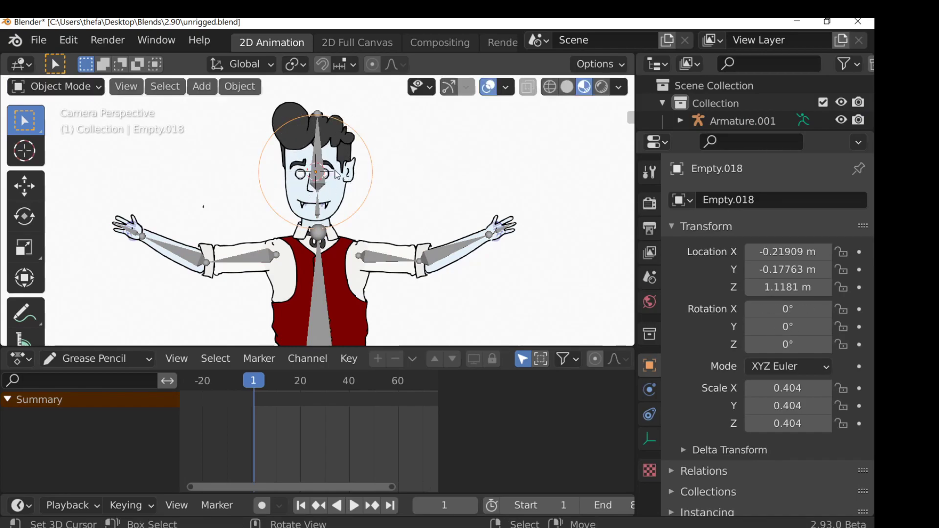
Make the head bone active in the armature's Edit Mode and parent the Head drawing to it with the Bone option in Object Mode.
click(317, 159)
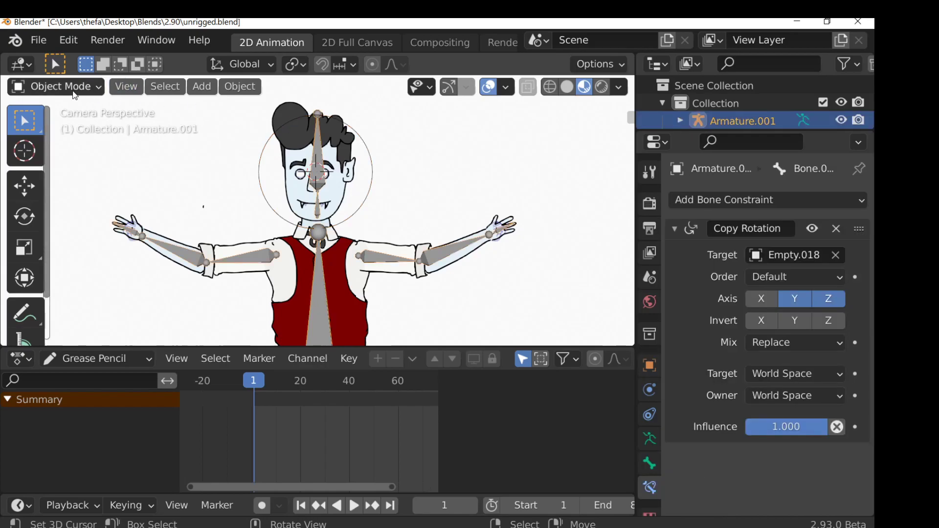
click(56, 86)
click(54, 125)
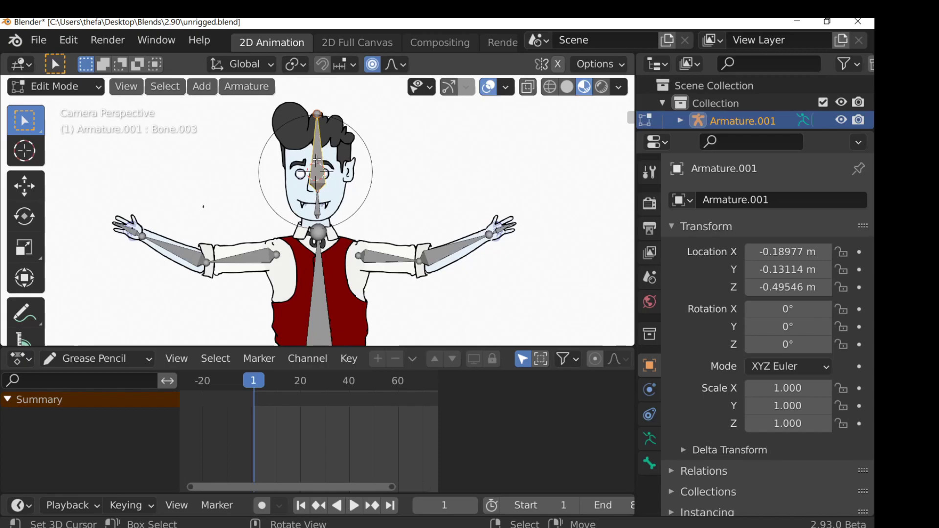
click(60, 87)
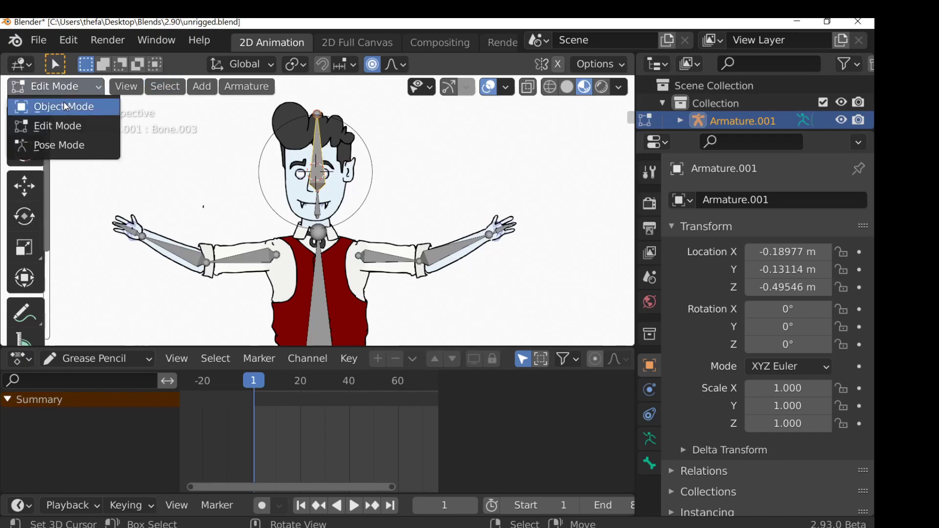
click(63, 106)
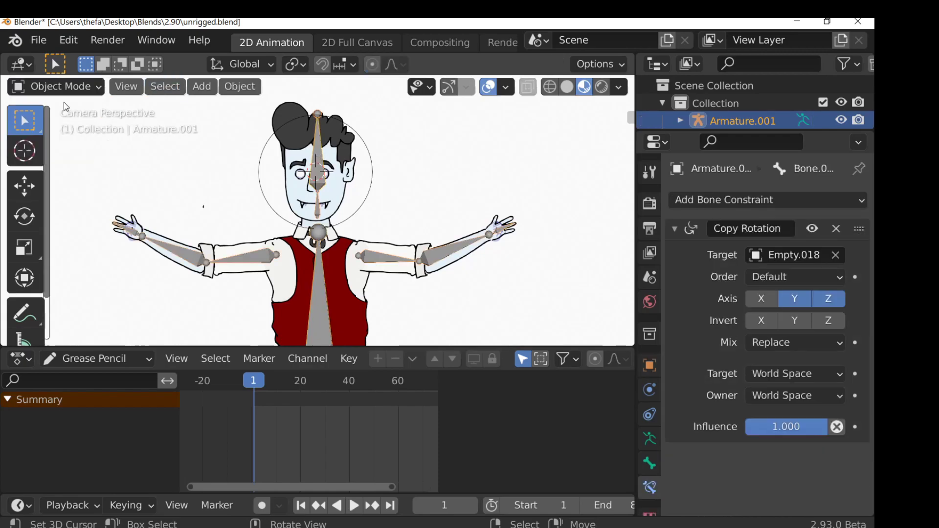
click(301, 159)
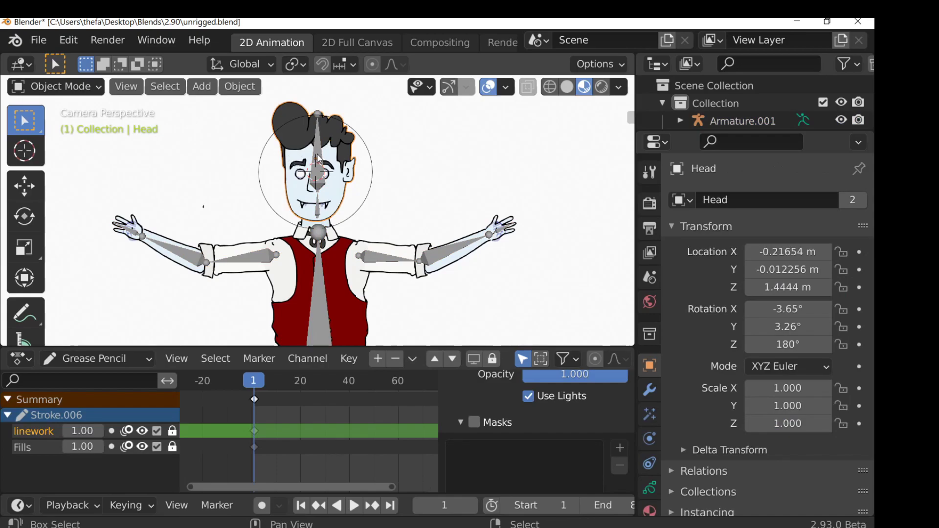
click(318, 159)
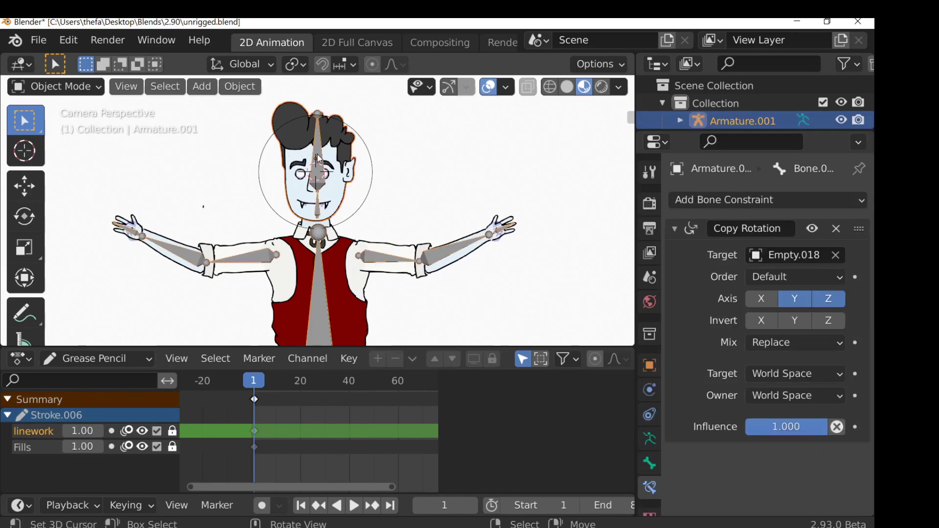
key(ctrl+p)
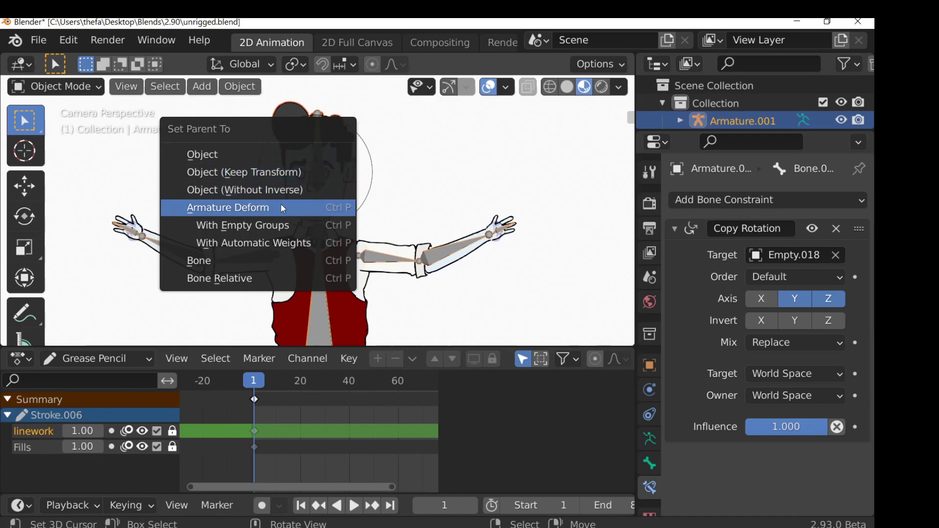
click(224, 258)
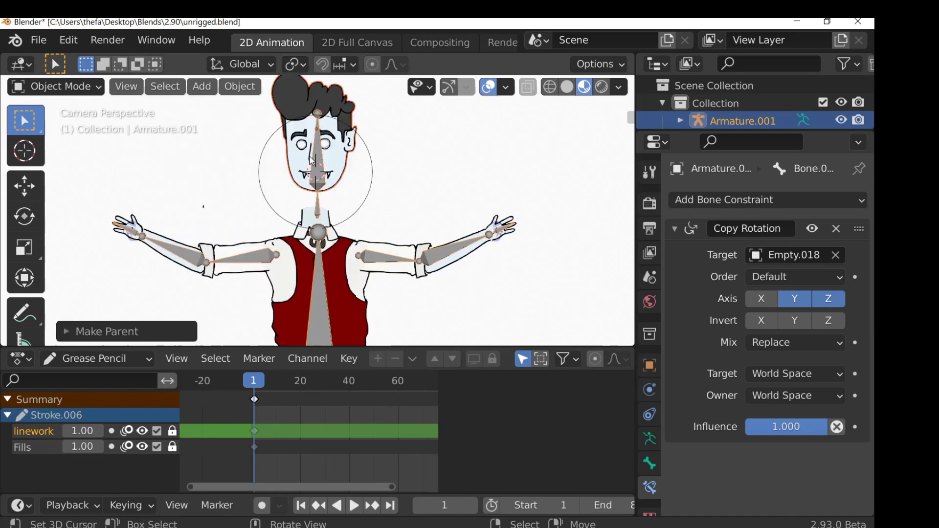
Move the parented Head drawing down onto the neck and test-rotate the head's circle empty, cancelling the rotation.
click(341, 147)
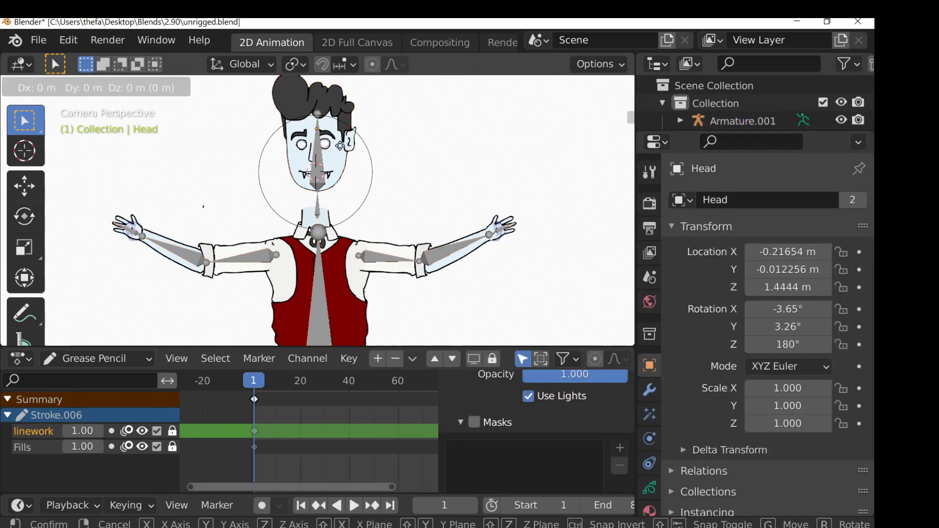
click(371, 162)
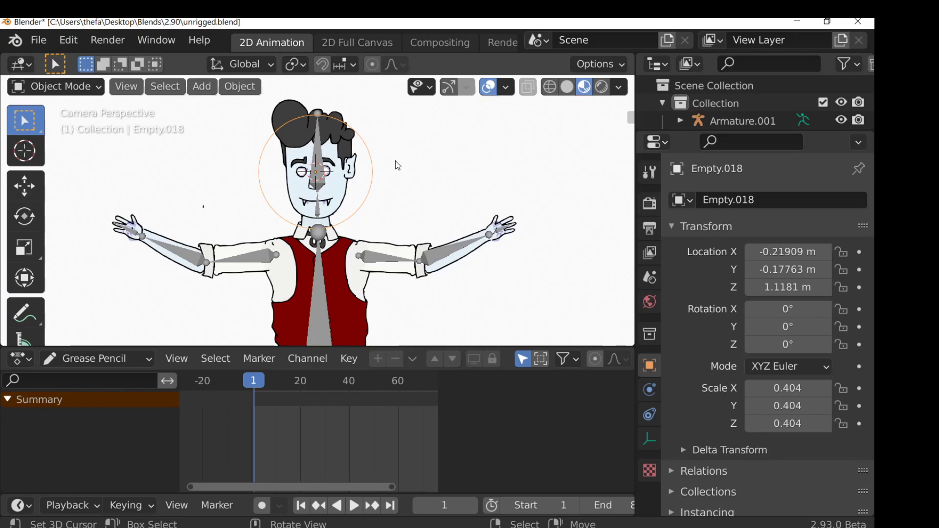
key(r)
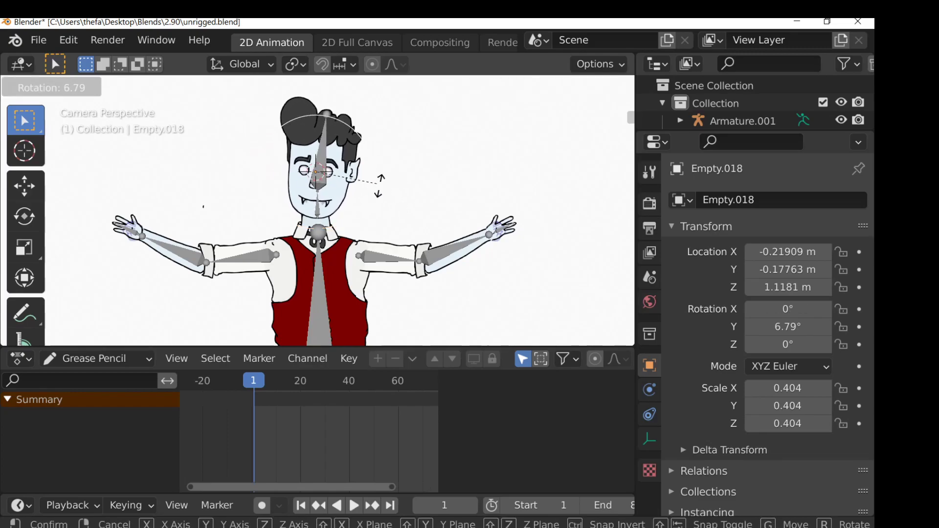
key(Escape)
click(304, 236)
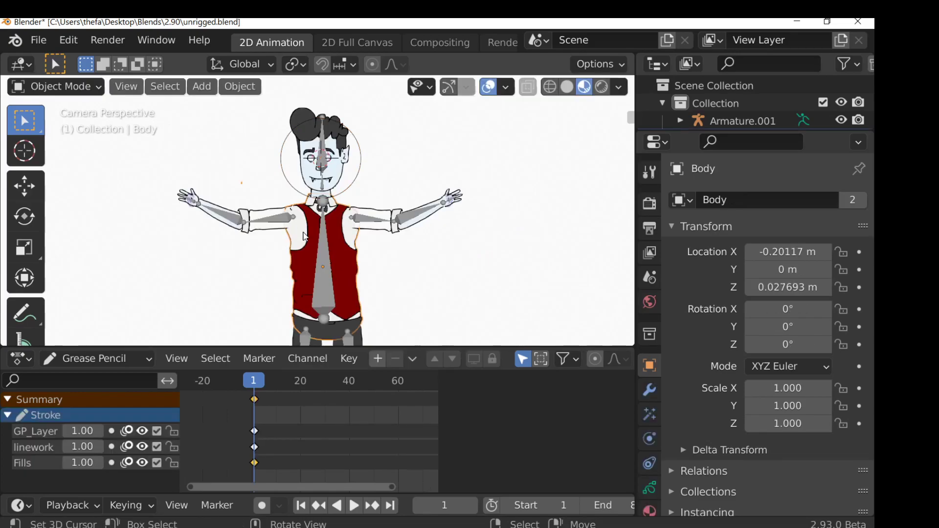
key(g)
key(Escape)
Make the torso bone active in the armature's Edit Mode and parent the Body drawing to it with the Bone option in Object Mode.
click(323, 253)
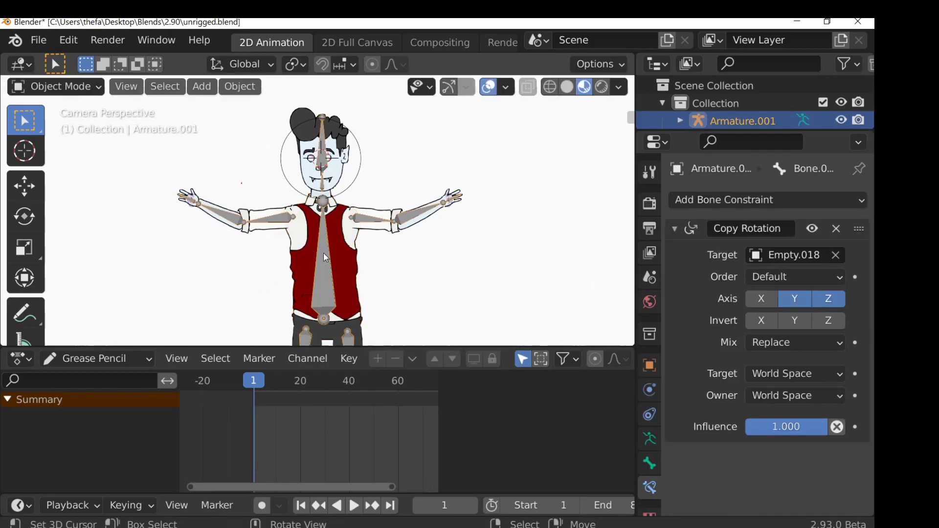
key(Tab)
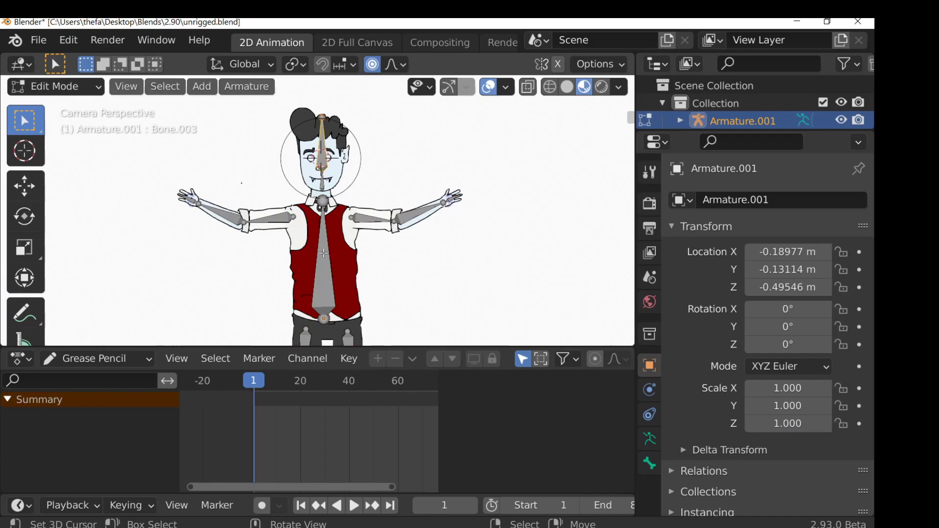
click(321, 255)
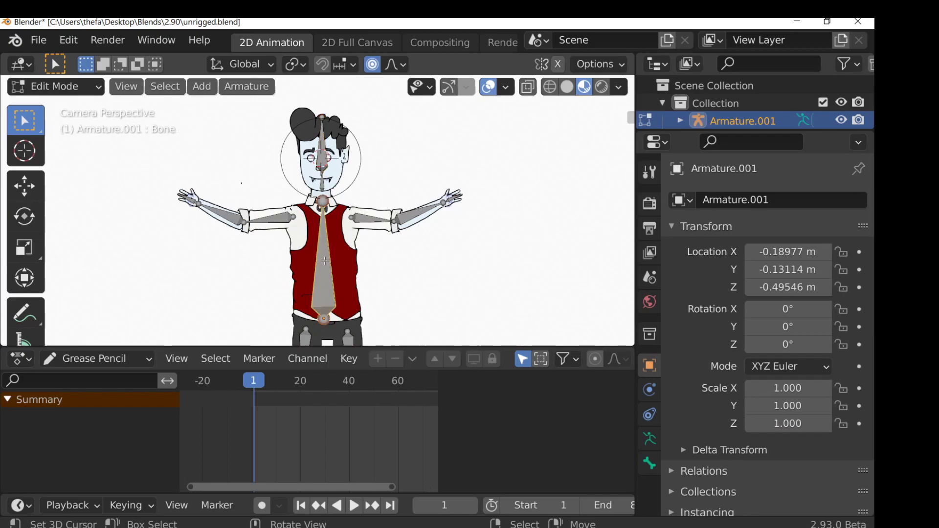
click(54, 86)
click(59, 112)
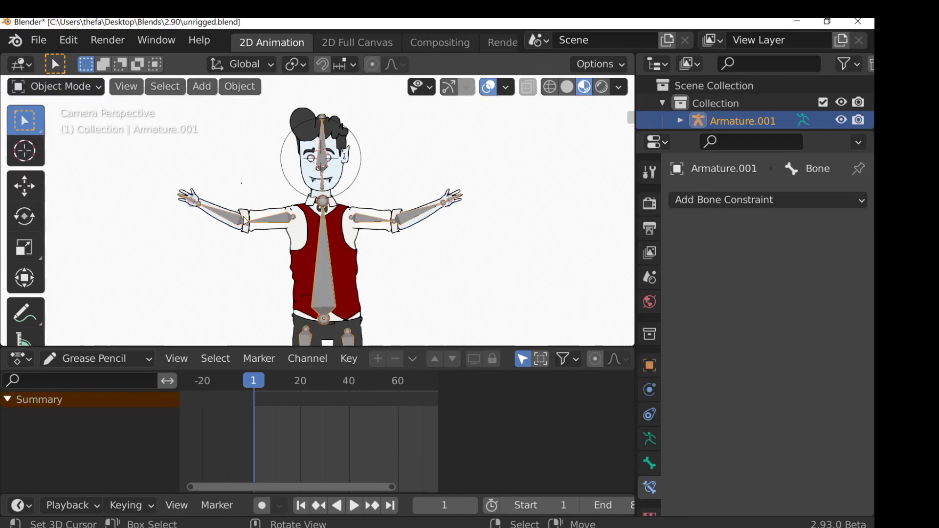
click(303, 258)
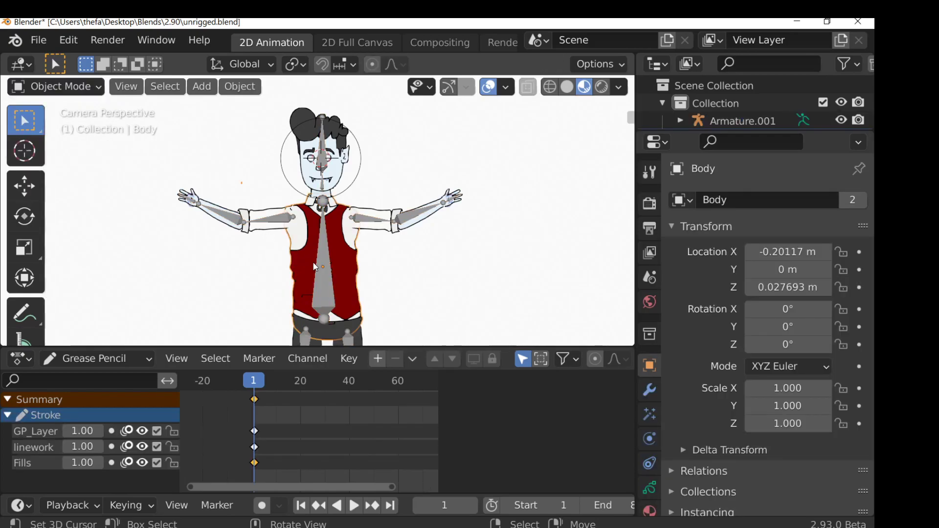
shift+click(324, 263)
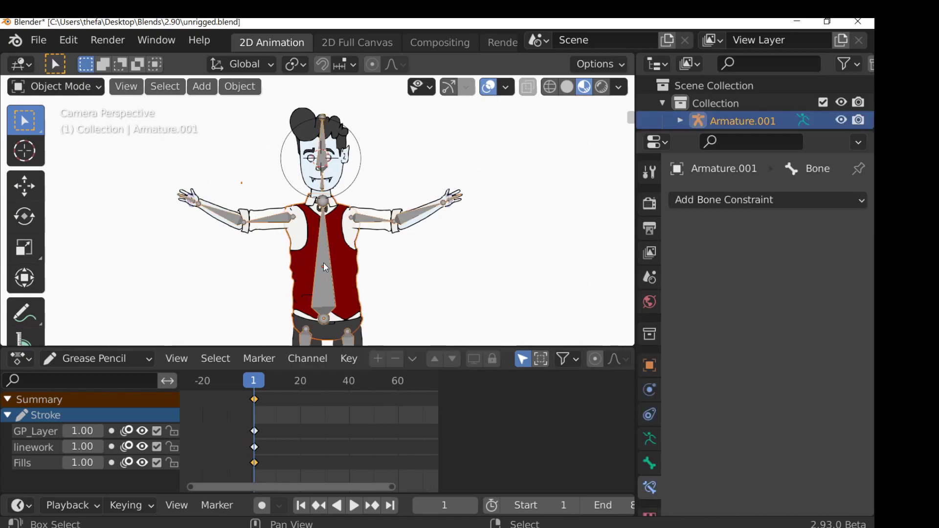
key(ctrl+p)
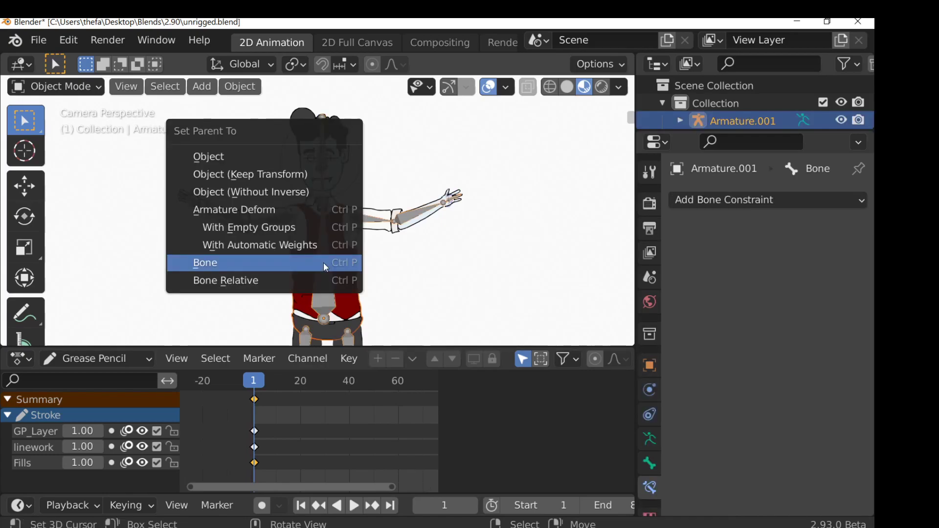
click(318, 262)
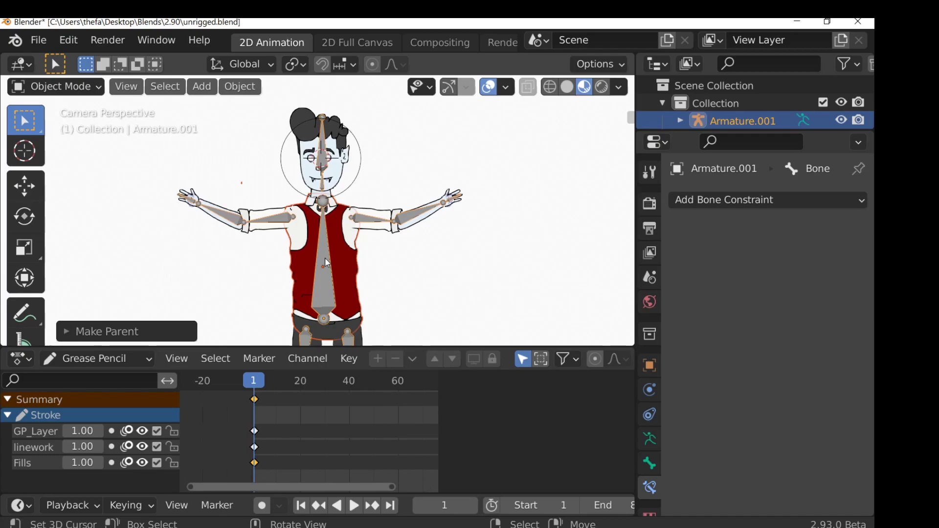
Test the parenting by moving the armature and check that the Body and Head drawings follow, cancelling the move.
click(325, 251)
click(327, 247)
key(g)
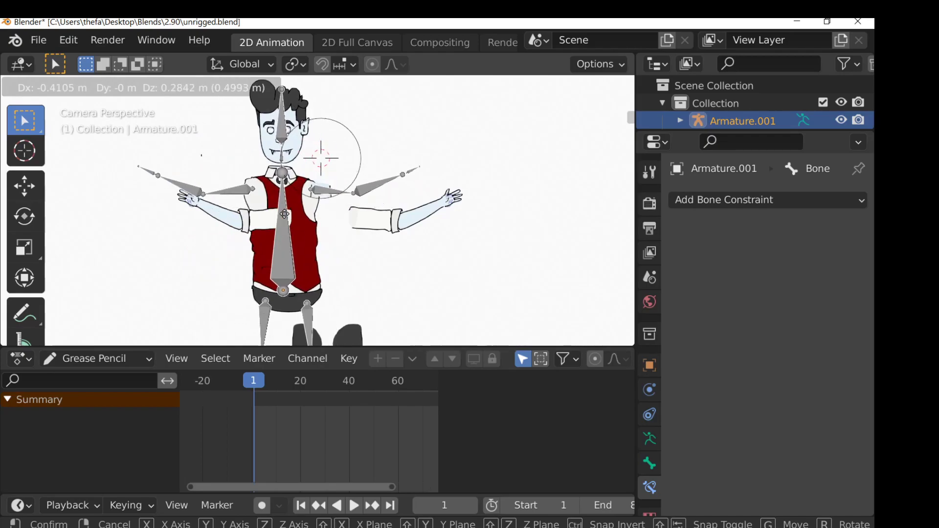
key(Escape)
Maximize the 3D viewport and parent the top arm drawing on the character's right side to its upper arm bone with the Bone option.
drag(464, 345, 463, 431)
shift+middle_drag(384, 302, 355, 245)
key(ctrl+space)
scroll(315, 230, down, 2)
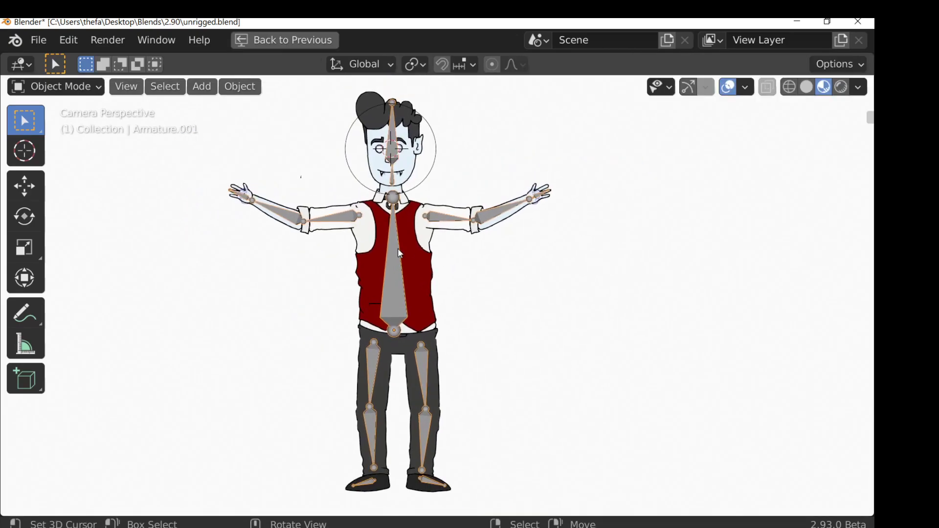
key(Tab)
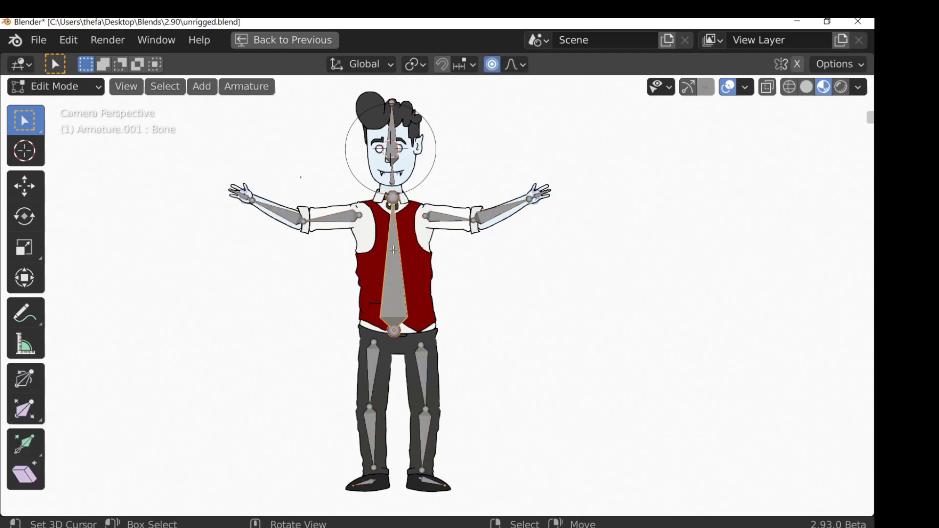
click(345, 218)
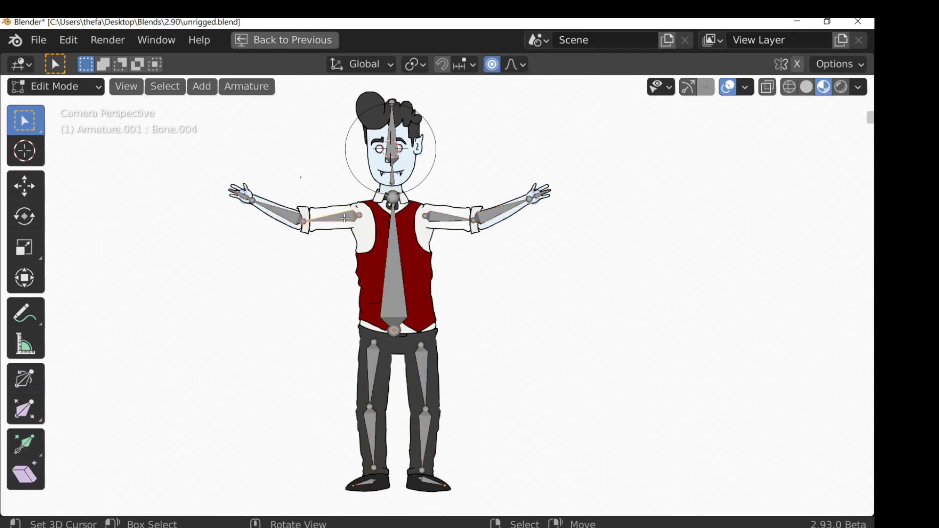
key(Tab)
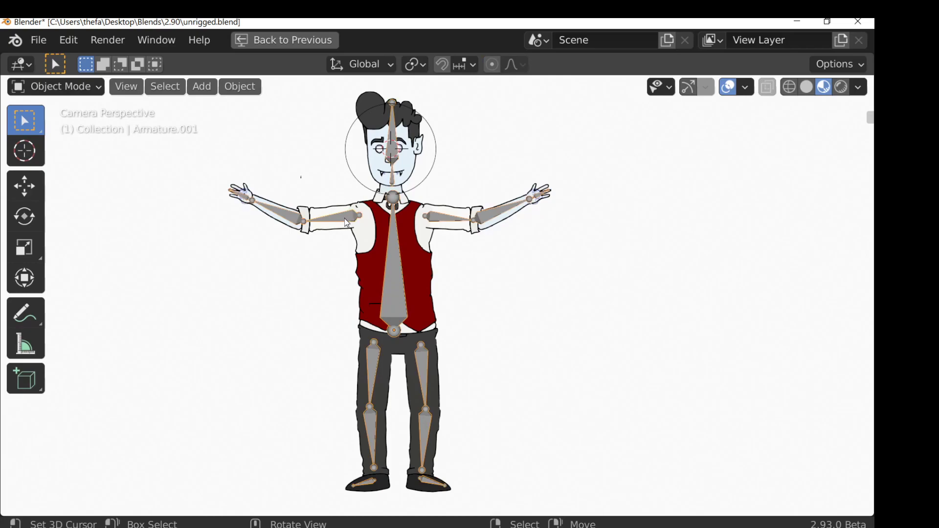
click(337, 209)
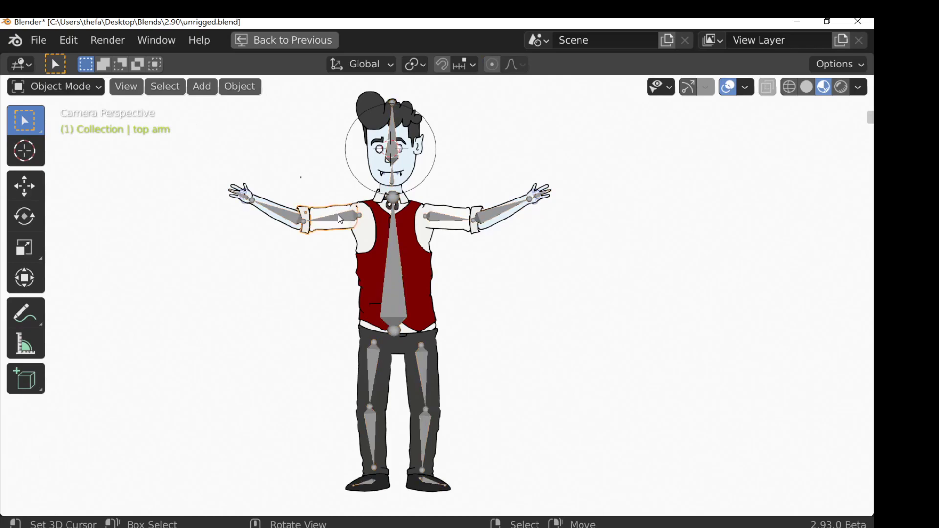
shift+click(344, 216)
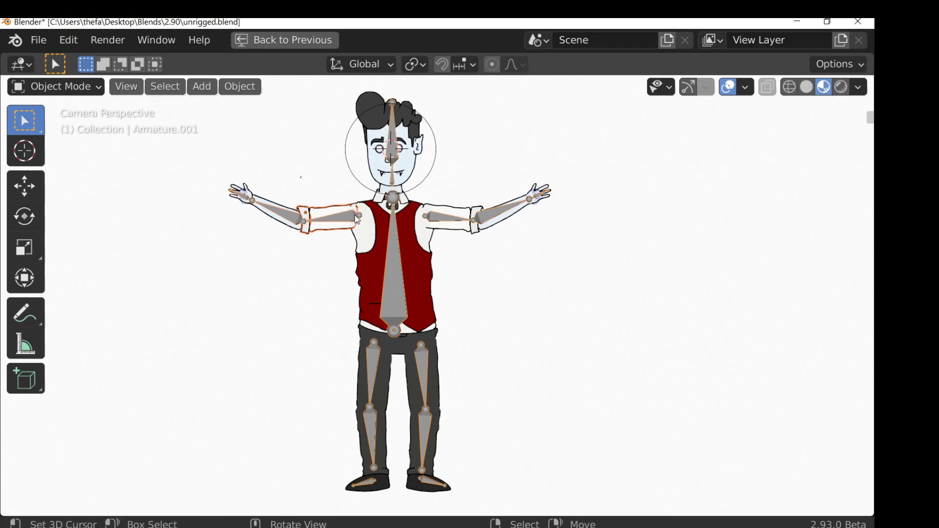
key(ctrl+p)
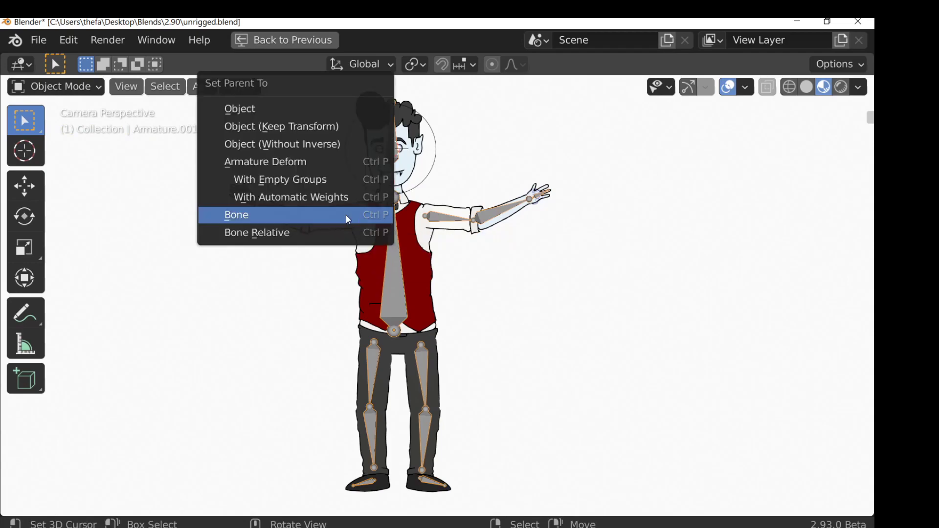
click(347, 216)
Rotate the parented top arm drawing back into line with its upper arm bone.
click(336, 229)
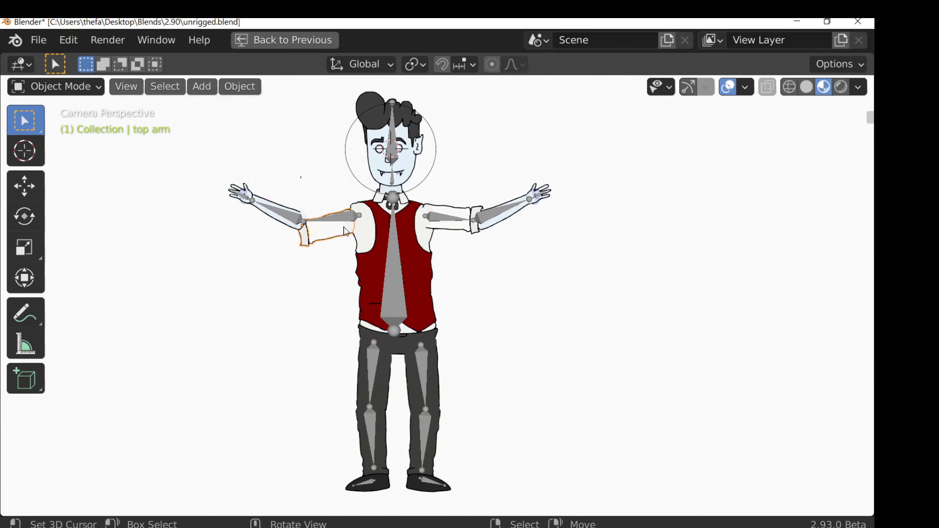
key(r)
click(297, 221)
Make the forearm bone on the character's right side active in Edit Mode and parent the forearm drawing to it with the Bone option.
click(297, 222)
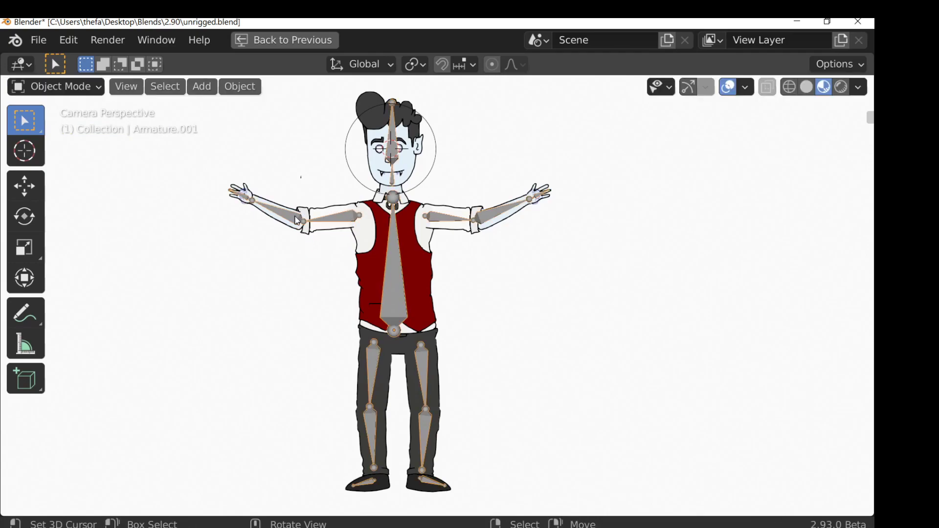
key(Tab)
click(292, 216)
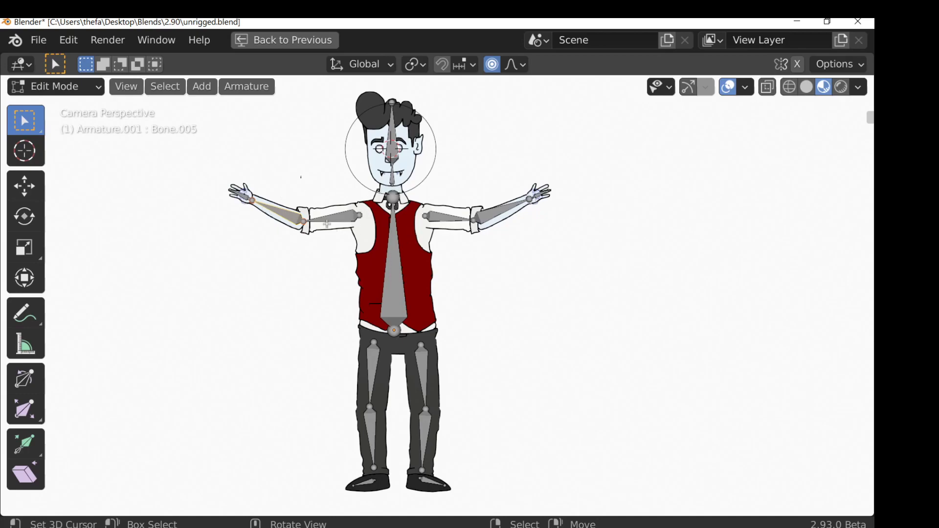
key(Tab)
click(265, 204)
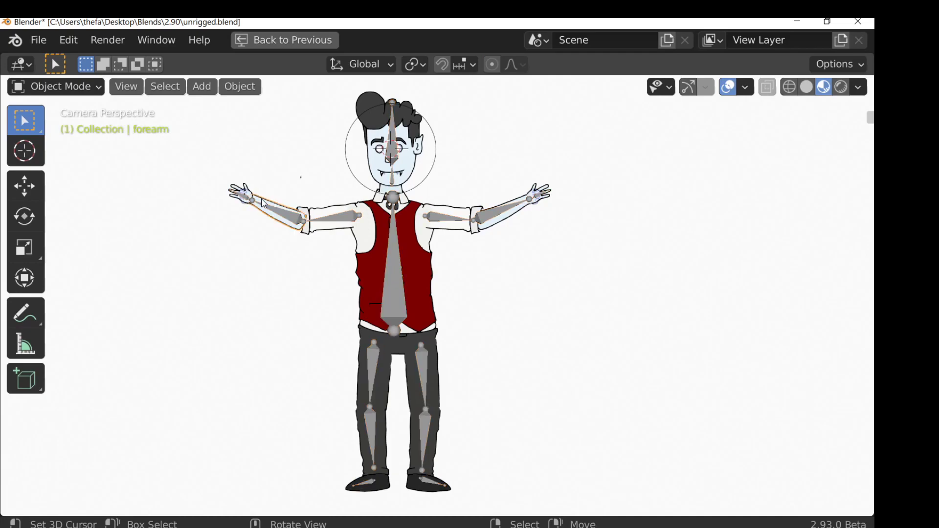
click(289, 220)
key(ctrl+p)
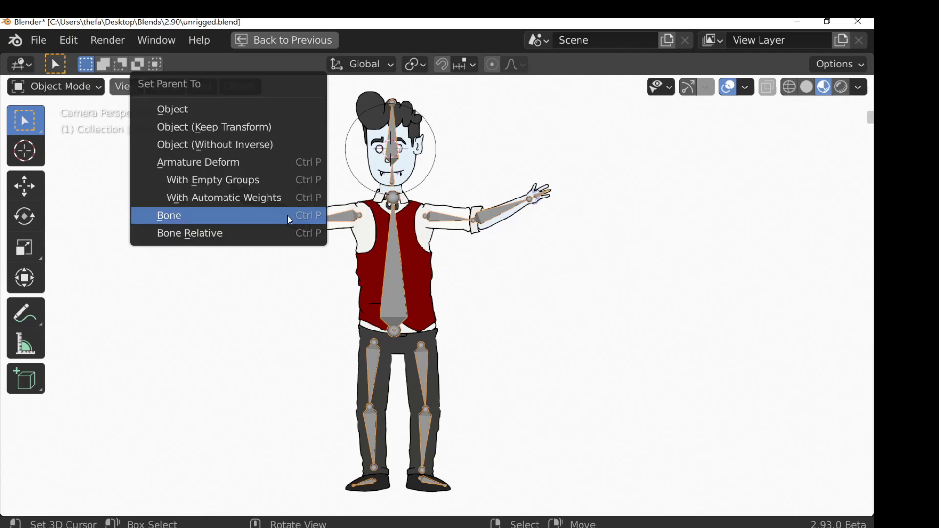
click(289, 220)
Move and rotate the parented forearm drawing back into line with its forearm bone, between the sleeve cuff and the hand.
click(294, 225)
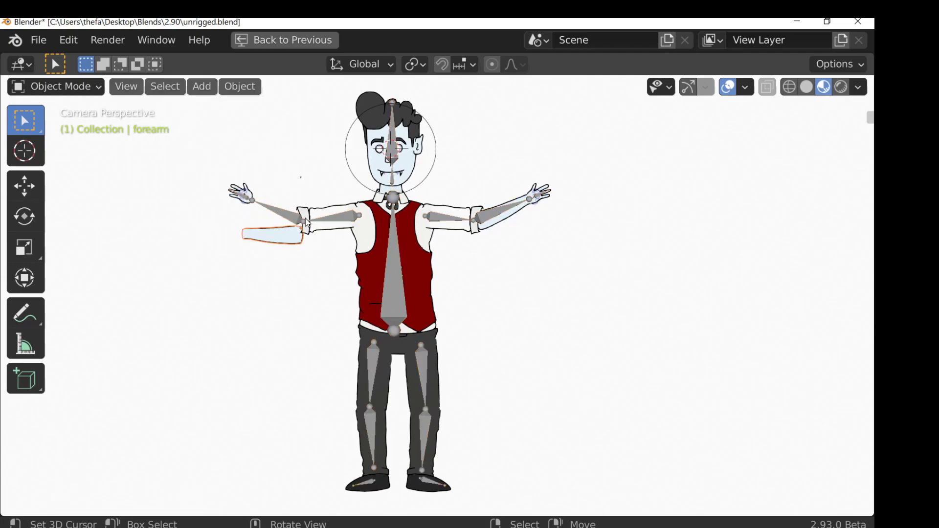
key(g)
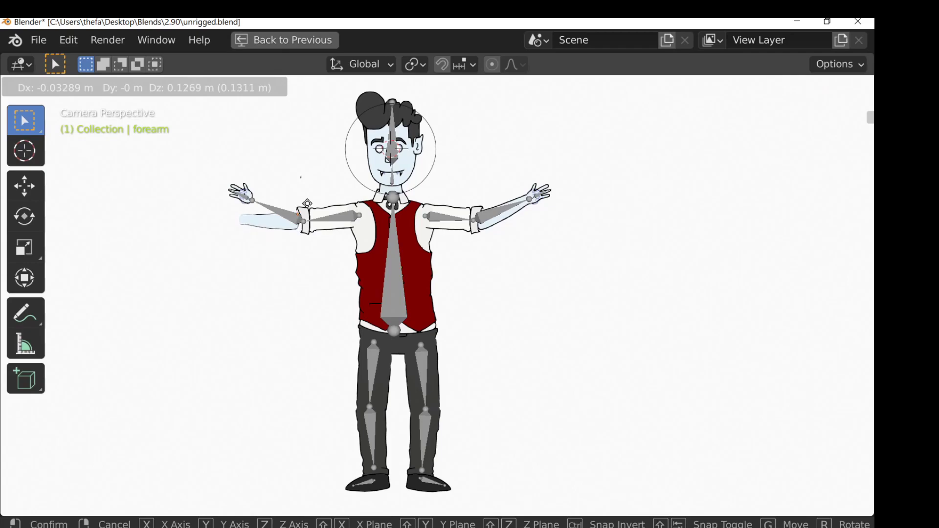
click(310, 199)
key(r)
drag(322, 207, 321, 199)
click(320, 199)
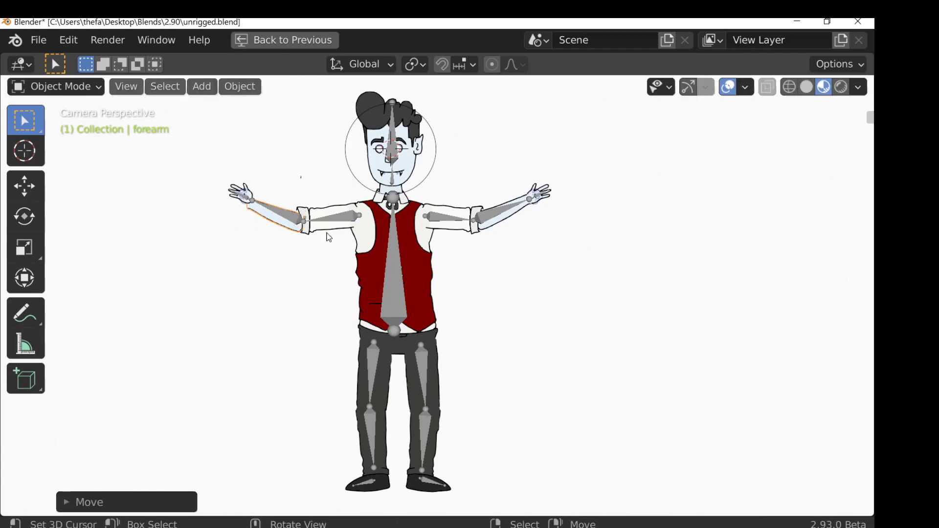
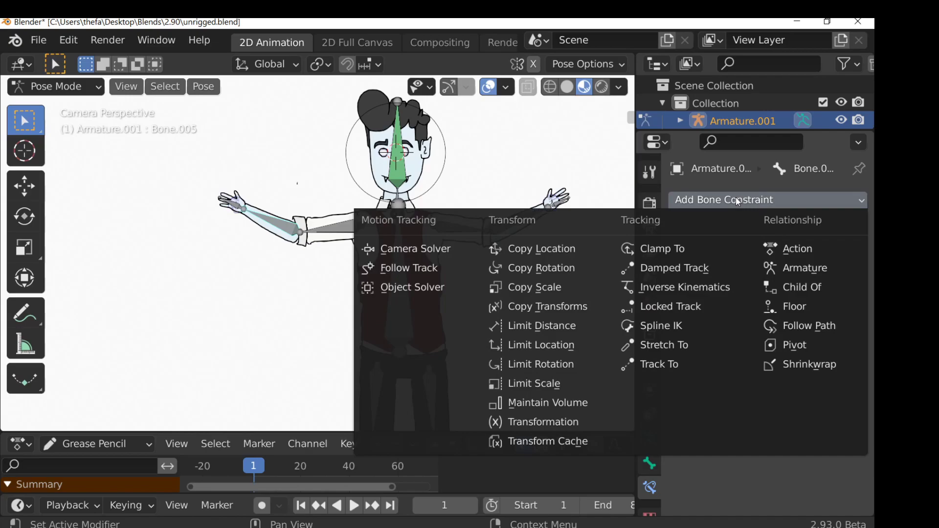
Add an Inverse Kinematics constraint to the forearm bone on the character's right side and return to Object Mode.
click(724, 291)
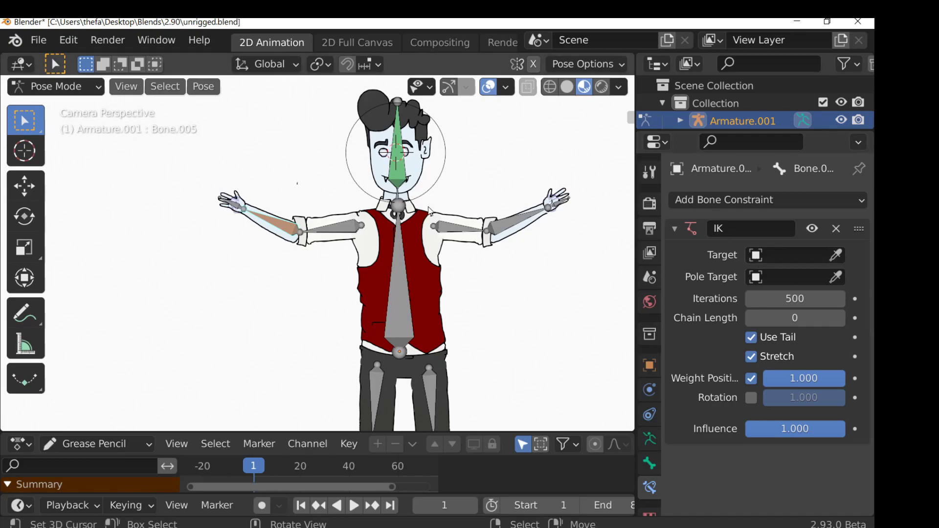
click(71, 91)
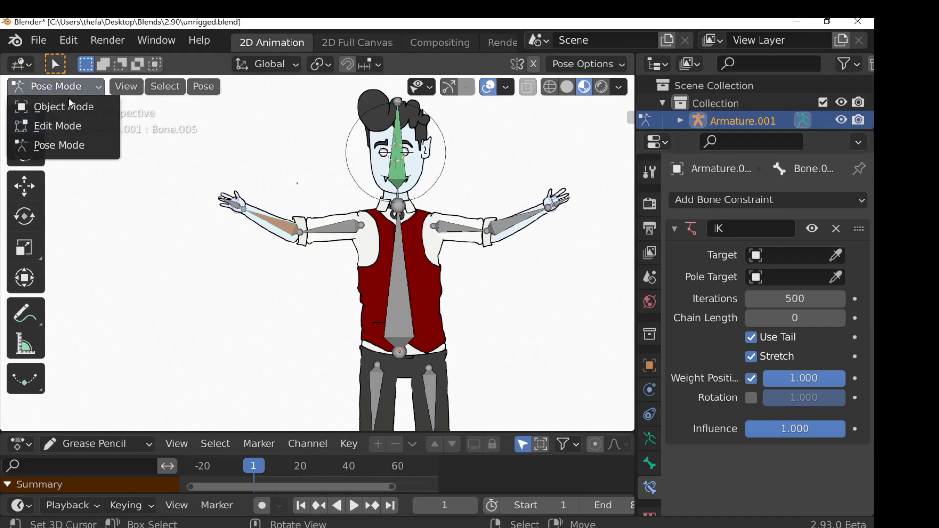
click(72, 105)
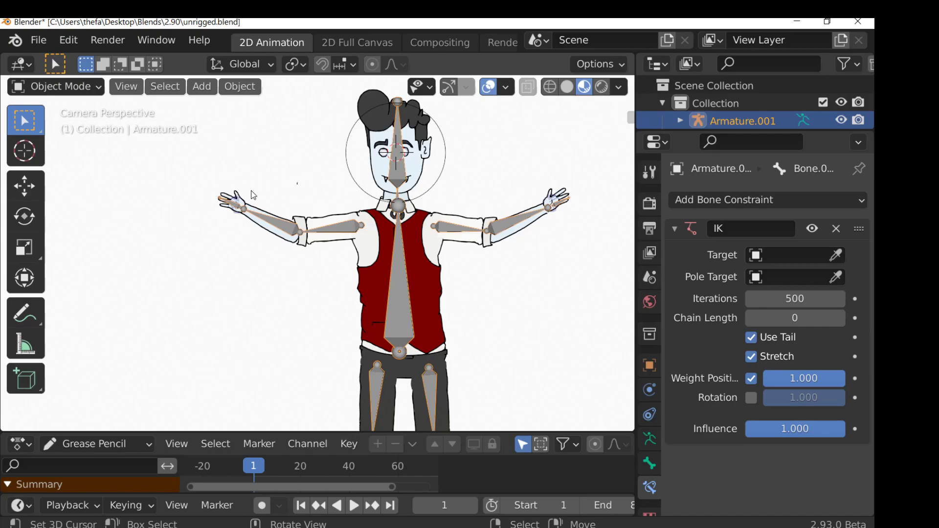
Add a circle empty at the wrist on the character's right side and scale it down to about 0.21.
click(244, 215)
key(shift+a)
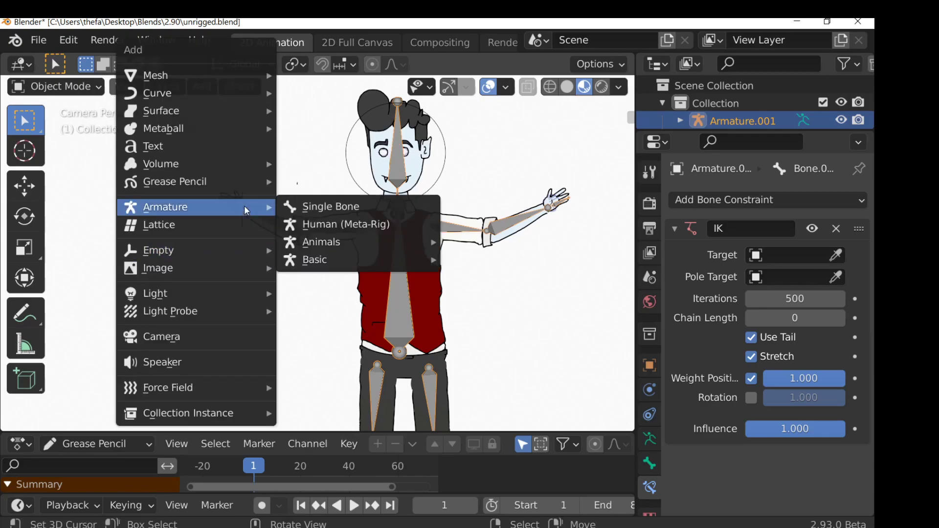
mouse_move(191, 249)
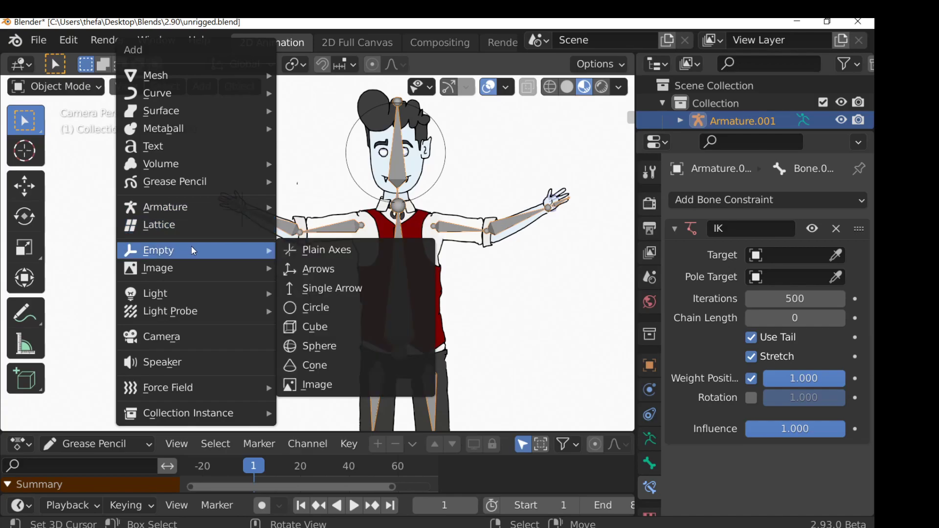
click(349, 305)
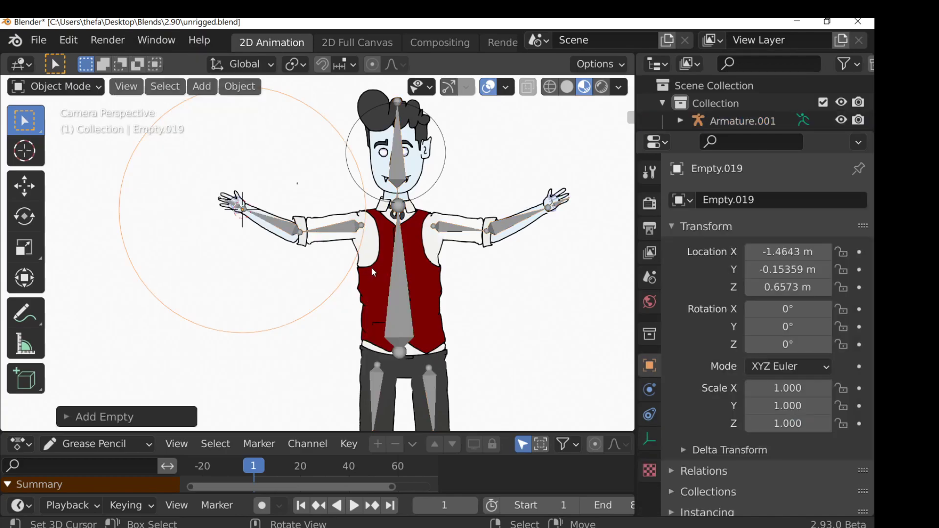
key(s)
click(295, 232)
key(s)
click(240, 219)
Duplicate the wrist's circle empty onto the shoulder joint of the same arm and scale the copy down to about 0.156.
key(shift+d)
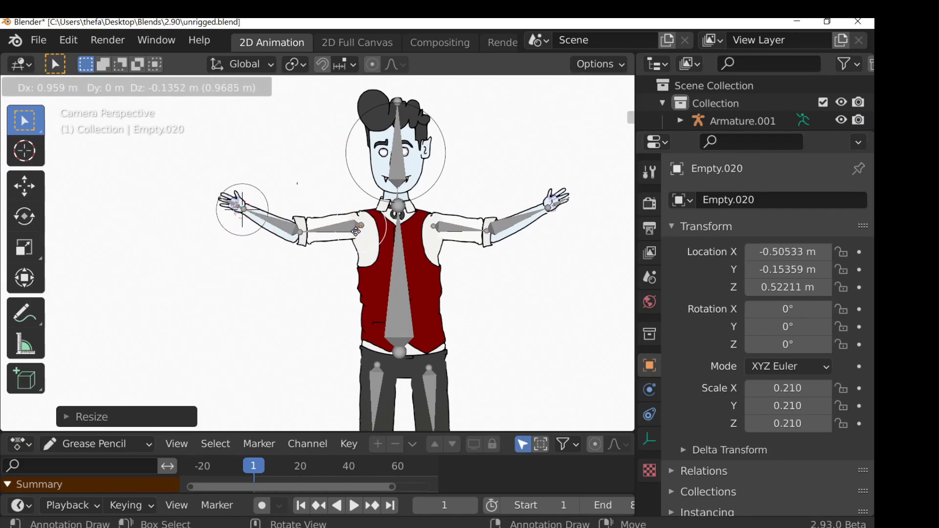
click(358, 230)
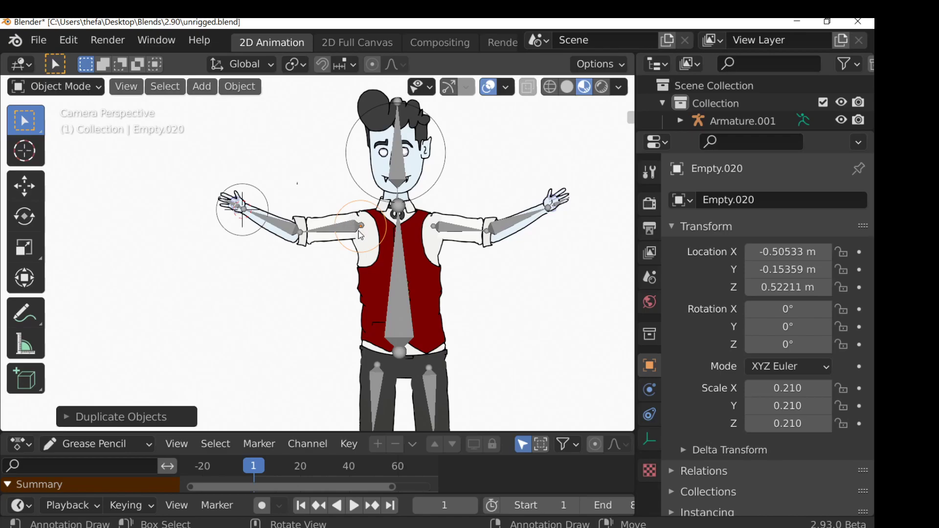
key(s)
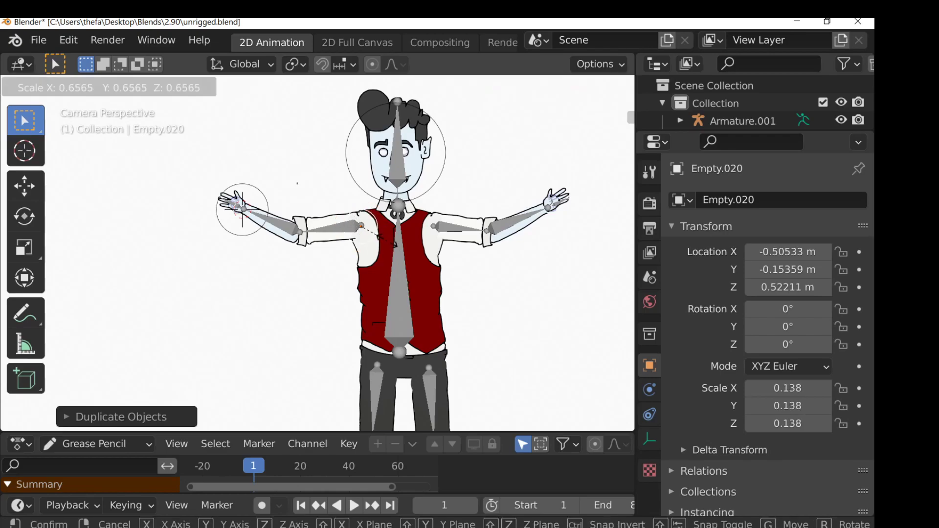
click(386, 240)
Duplicate the wrist and shoulder empties together and place the wrist copy over the hand on the character's left side.
shift+middle_drag(386, 240, 300, 246)
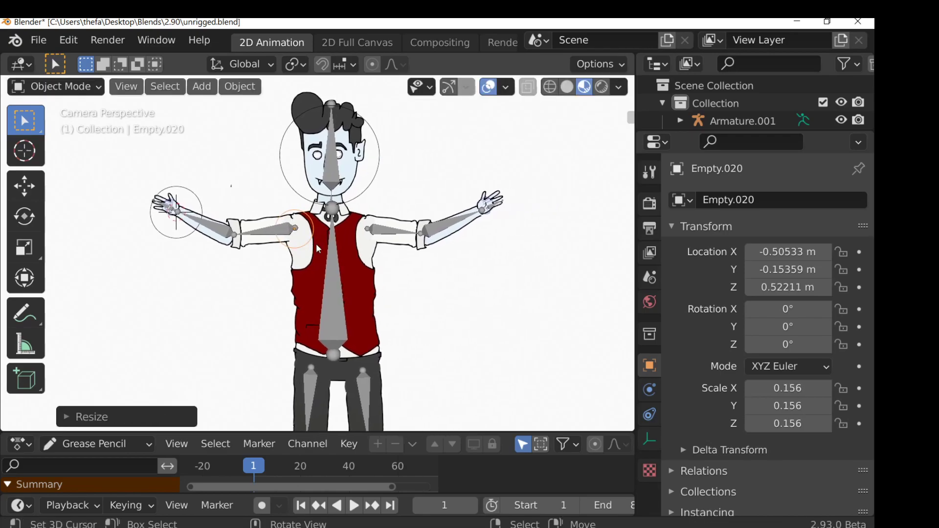
click(198, 204)
shift+click(286, 217)
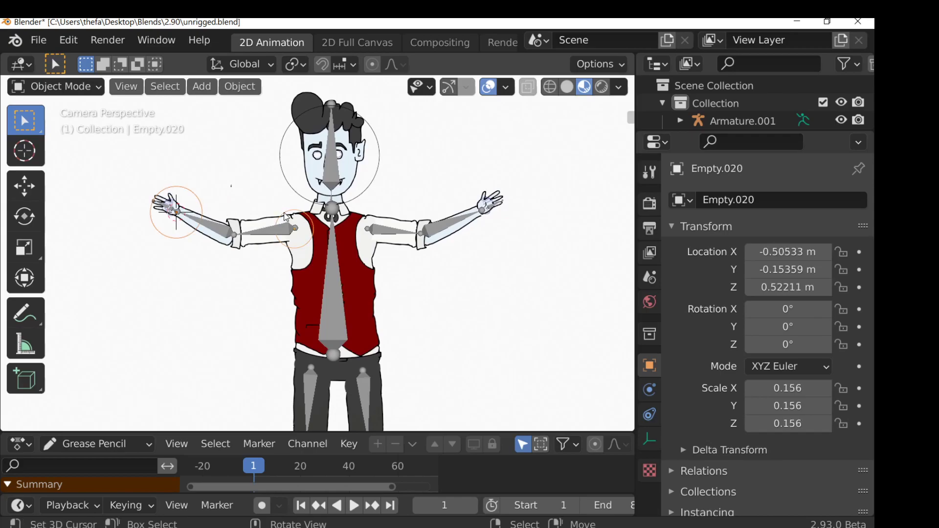
key(shift+d)
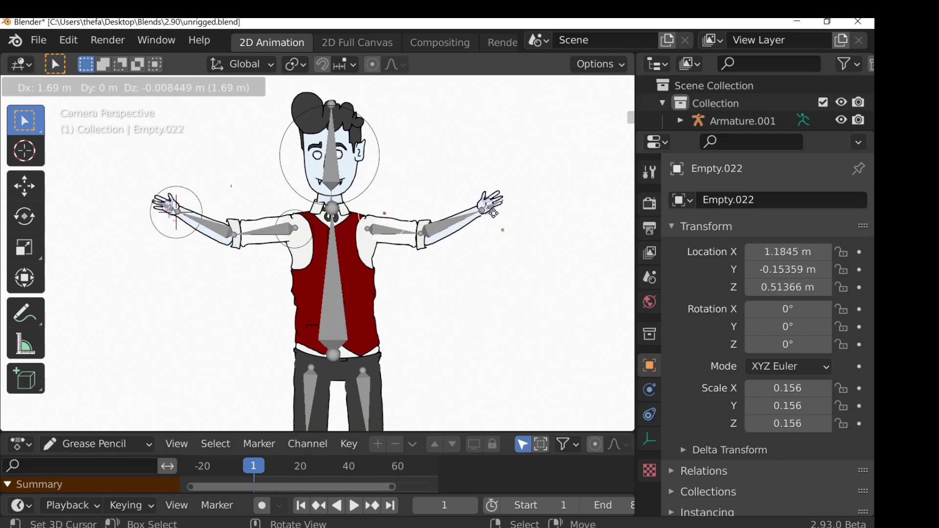
click(497, 218)
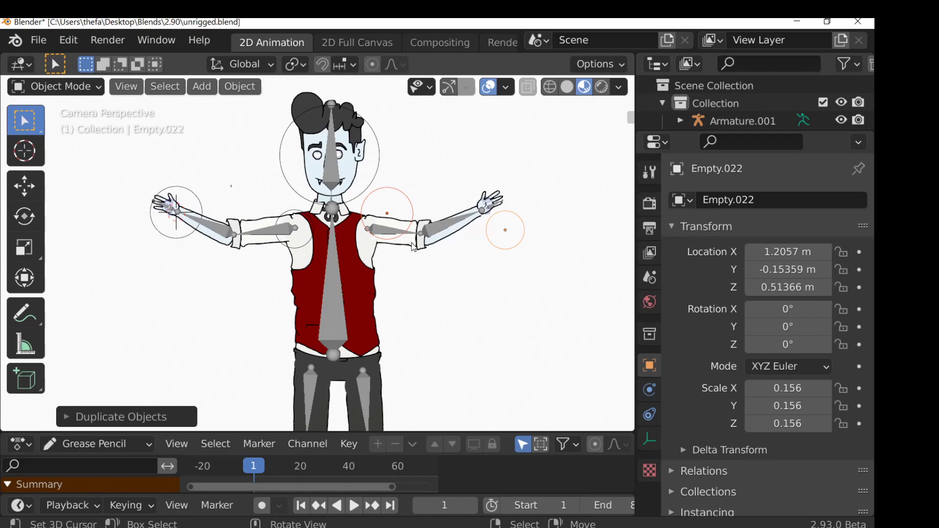
key(g)
click(523, 233)
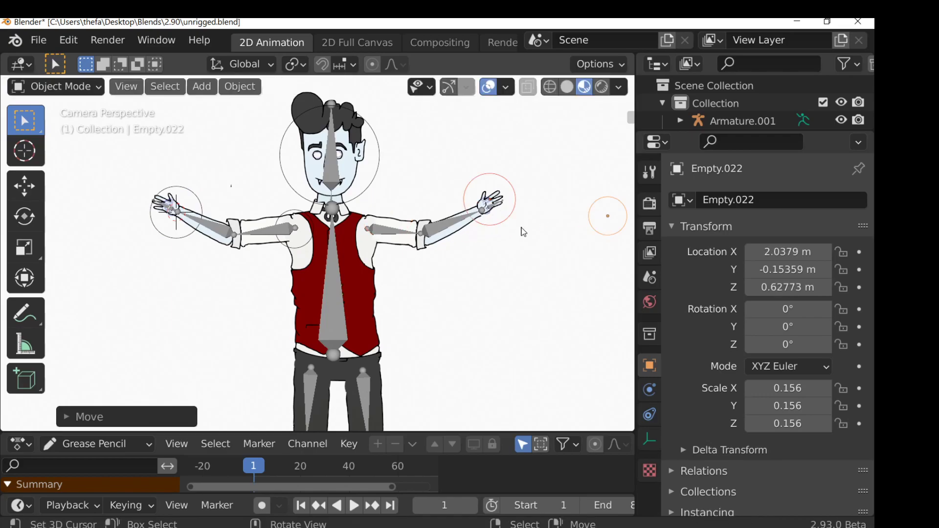
Move the copied shoulder empty onto the shoulder joint on the character's left side.
click(597, 212)
key(g)
click(242, 214)
shift+middle_drag(242, 213, 262, 210)
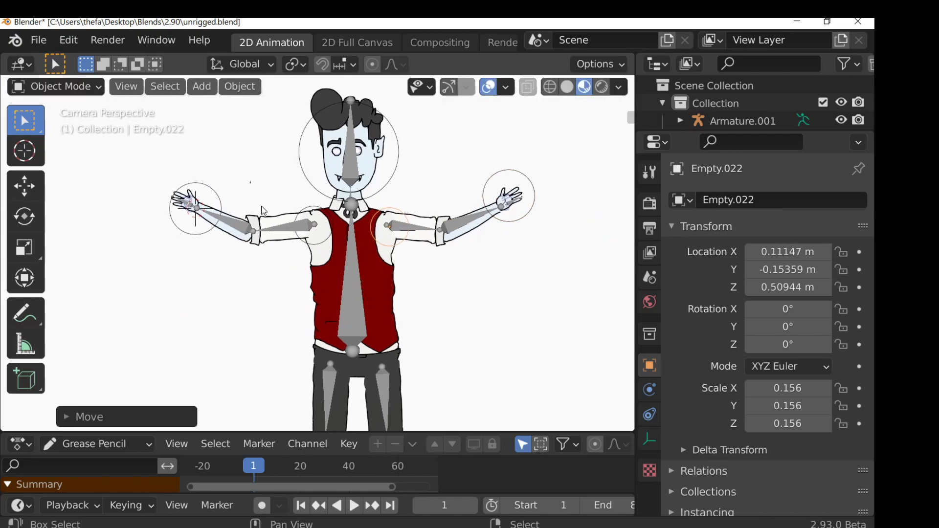
In Pose Mode, set the right forearm bone's IK target to the circle empty at its wrist and the chain length to 2.
click(286, 229)
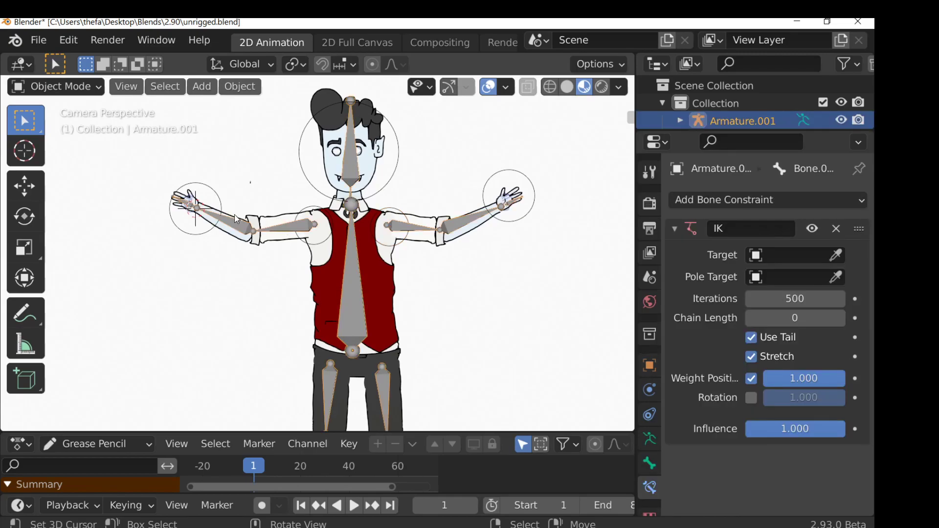
click(100, 88)
click(76, 146)
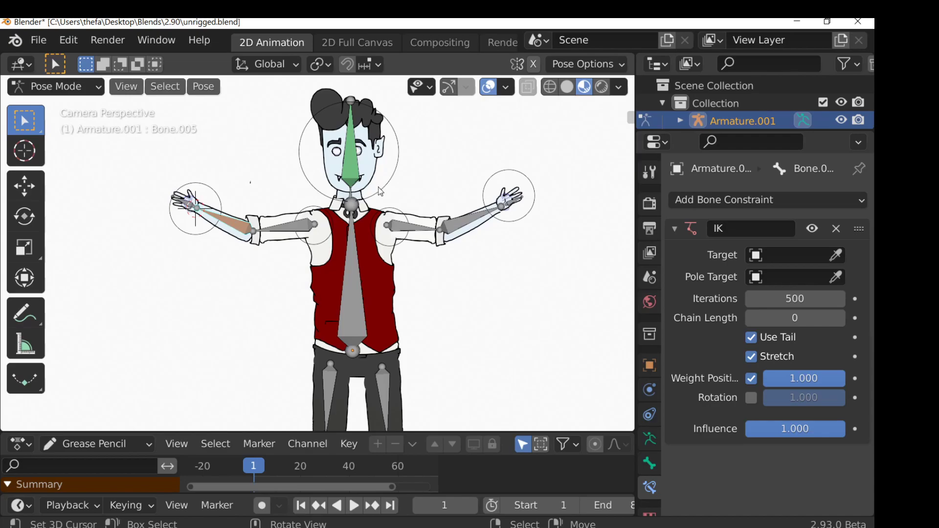
click(352, 170)
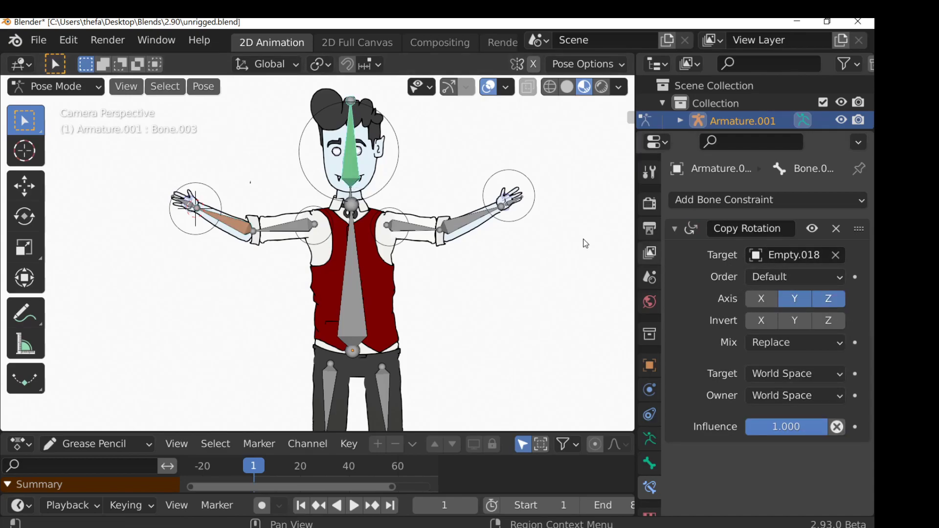
click(227, 228)
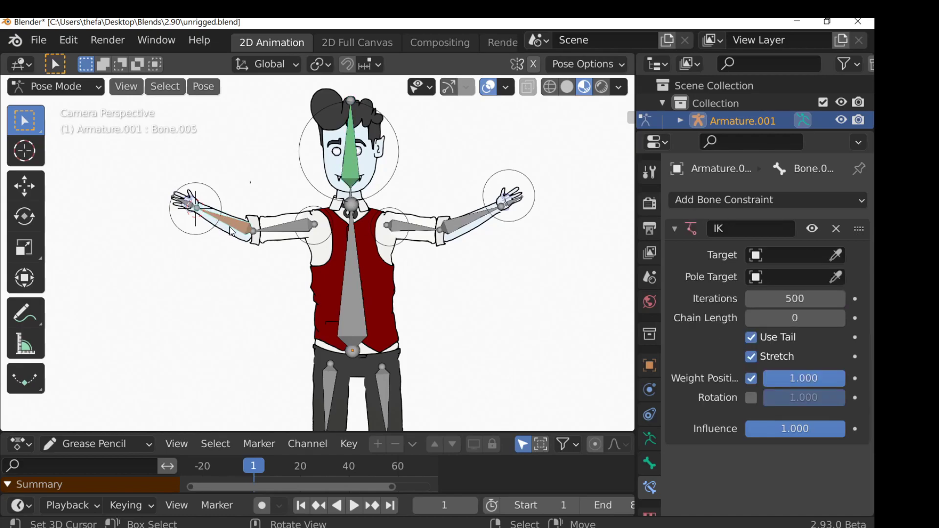
click(838, 255)
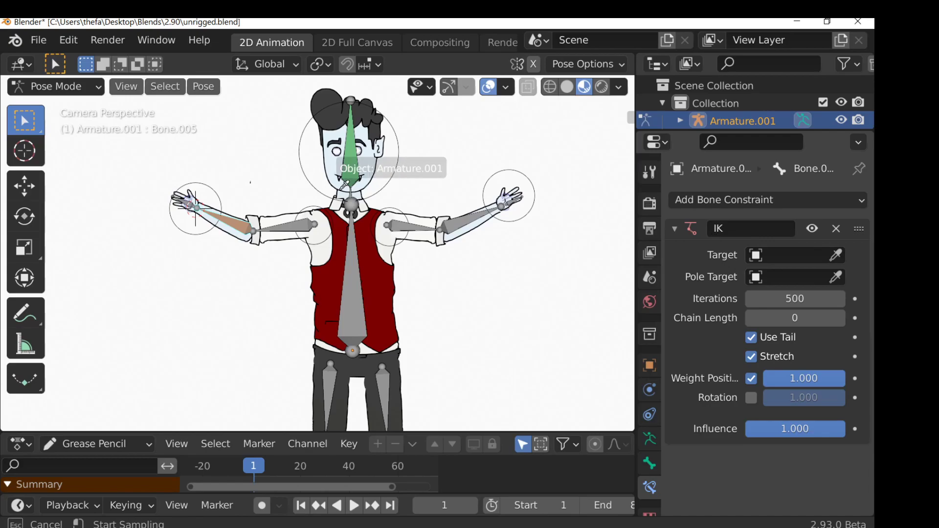
click(221, 193)
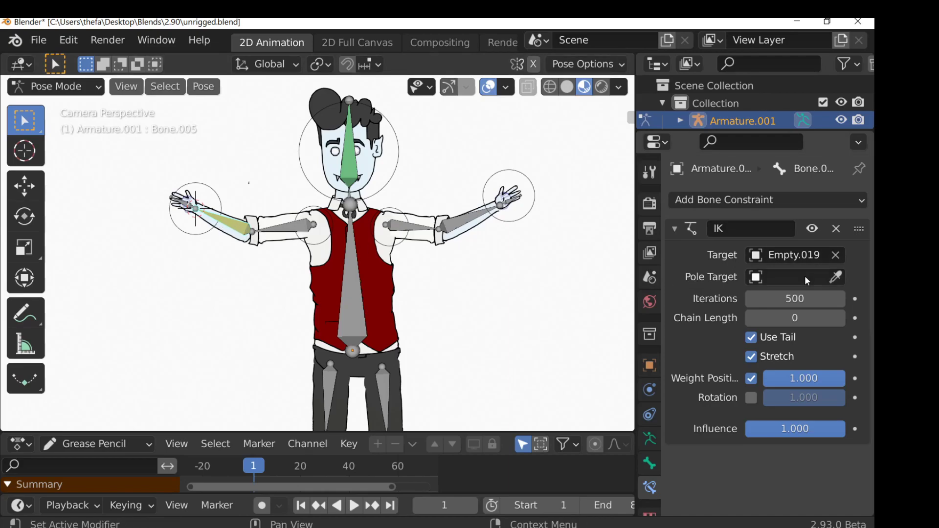
click(837, 318)
click(837, 318)
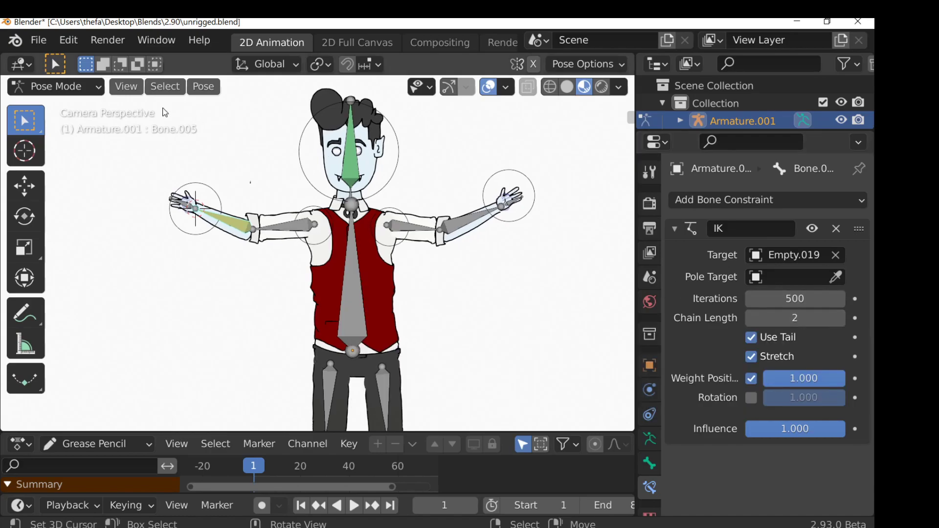
Test the arm's IK in Object Mode by moving the right wrist's circle empty around, cancelling each move.
click(63, 87)
click(63, 107)
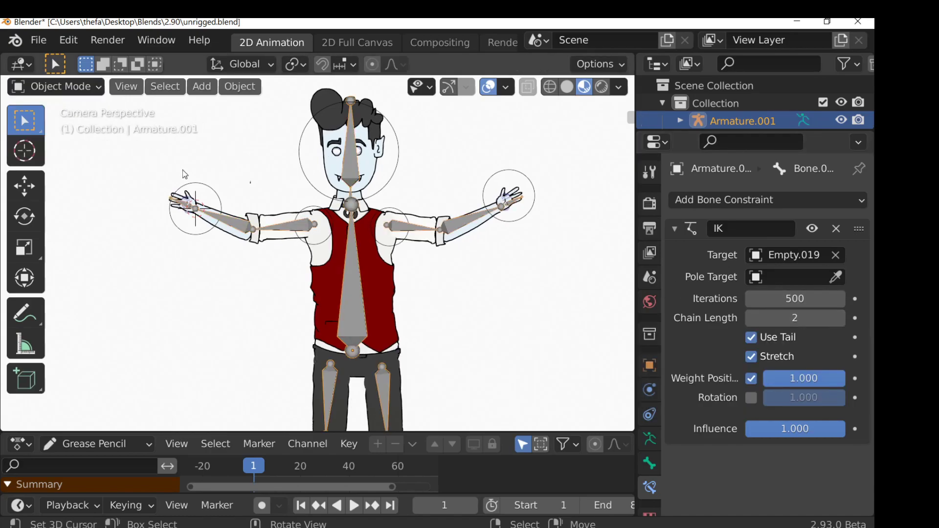
click(208, 188)
key(g)
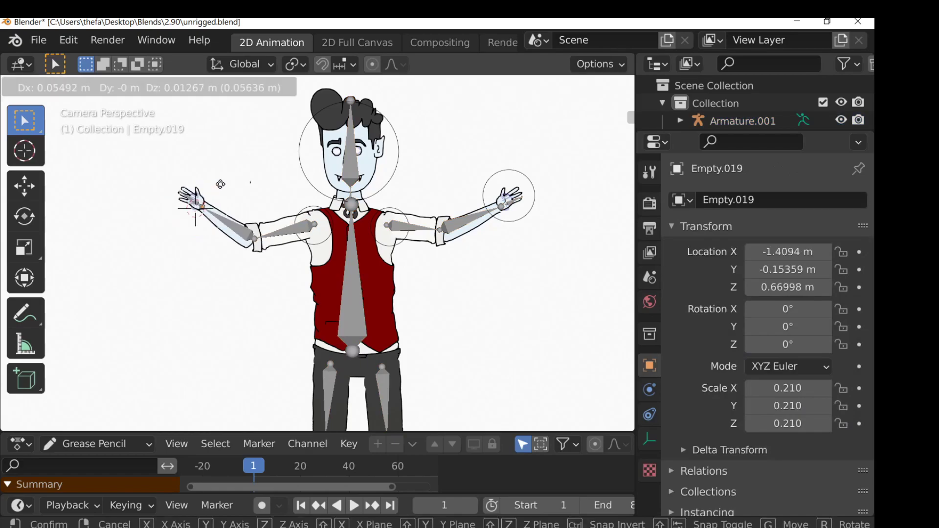
key(Escape)
key(g)
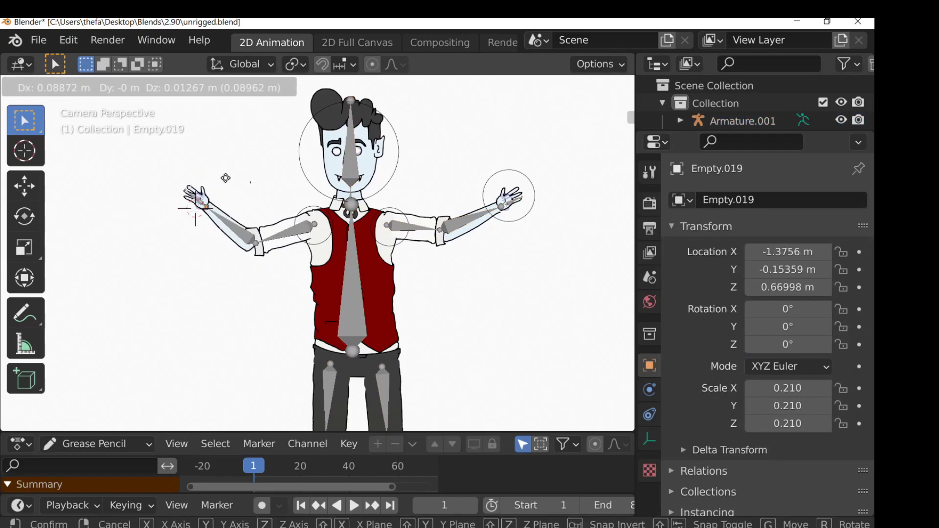
mouse_move(249, 177)
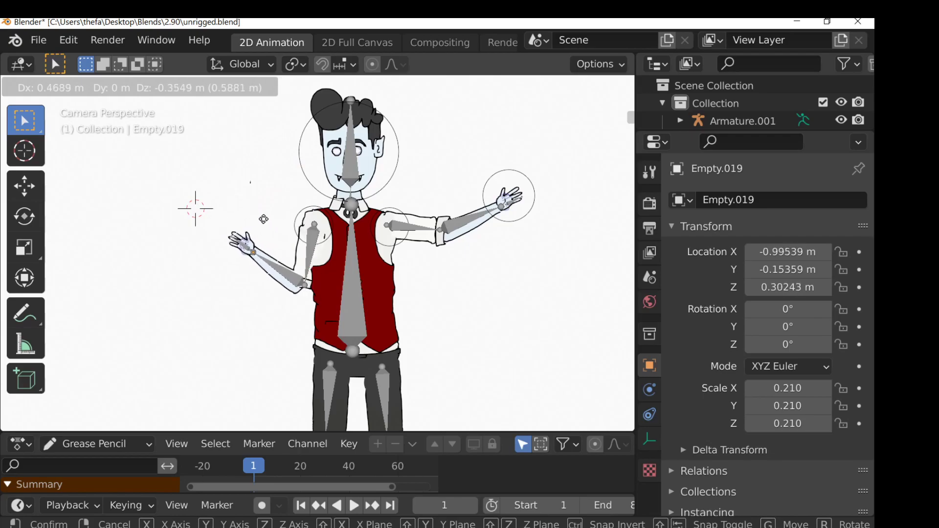
key(Escape)
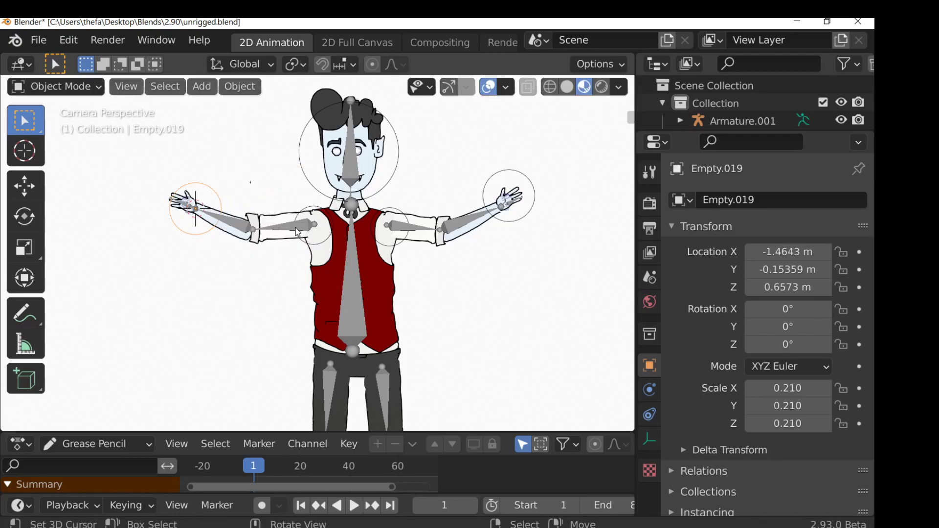
In Pose Mode, add an Inverse Kinematics constraint to the forearm bone on the character's left side.
click(451, 225)
key(Tab)
key(Tab)
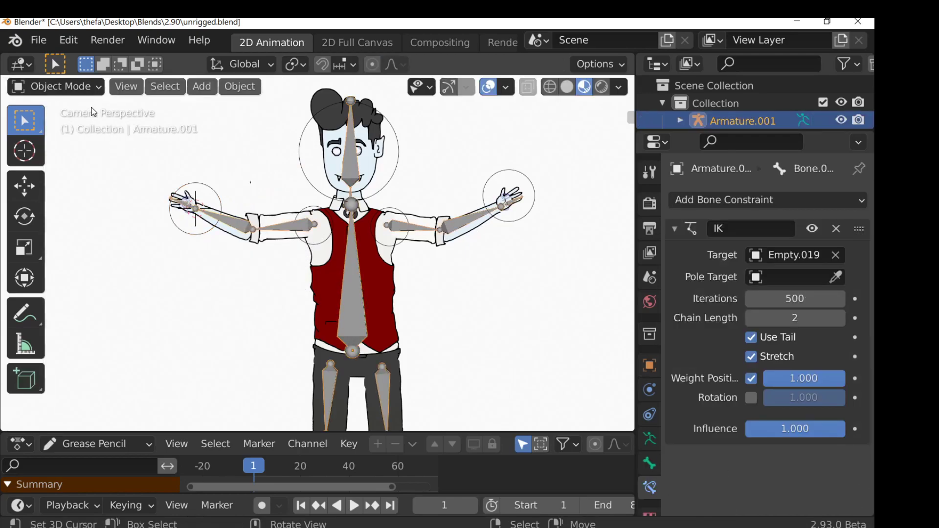
click(73, 87)
click(66, 145)
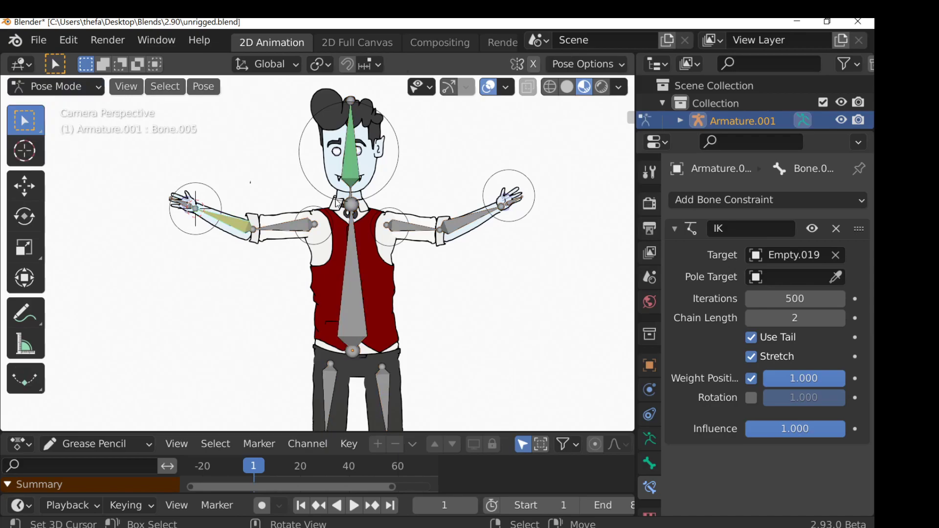
click(460, 220)
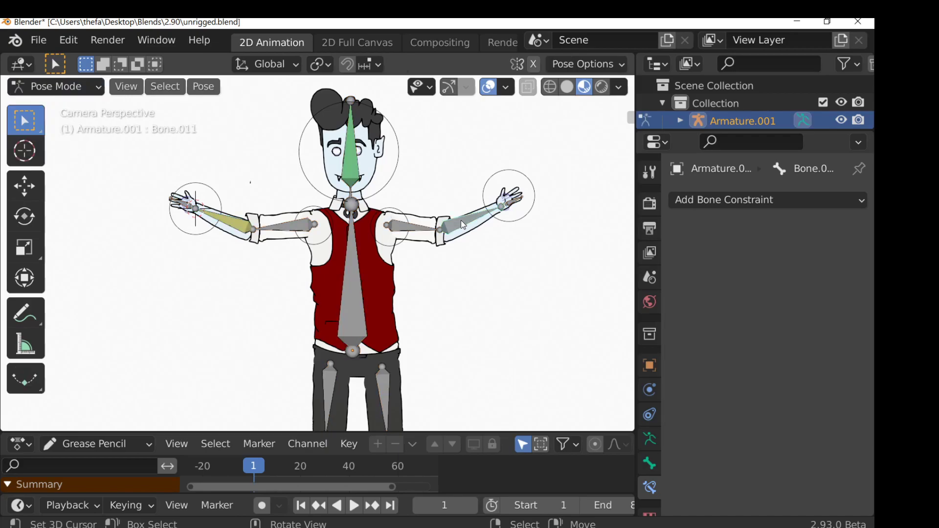
click(719, 202)
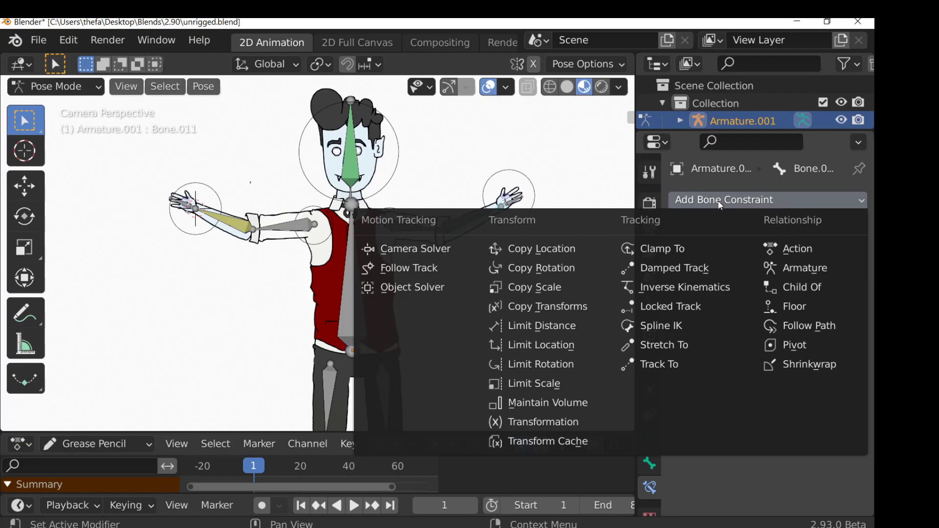
click(663, 286)
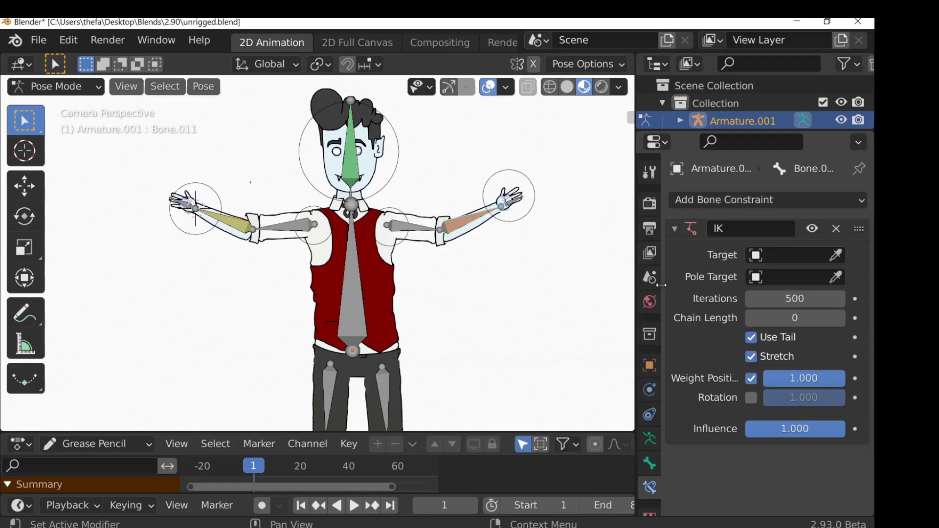
Set the left forearm's IK target to the circle empty at its wrist and the chain length to 2.
click(836, 255)
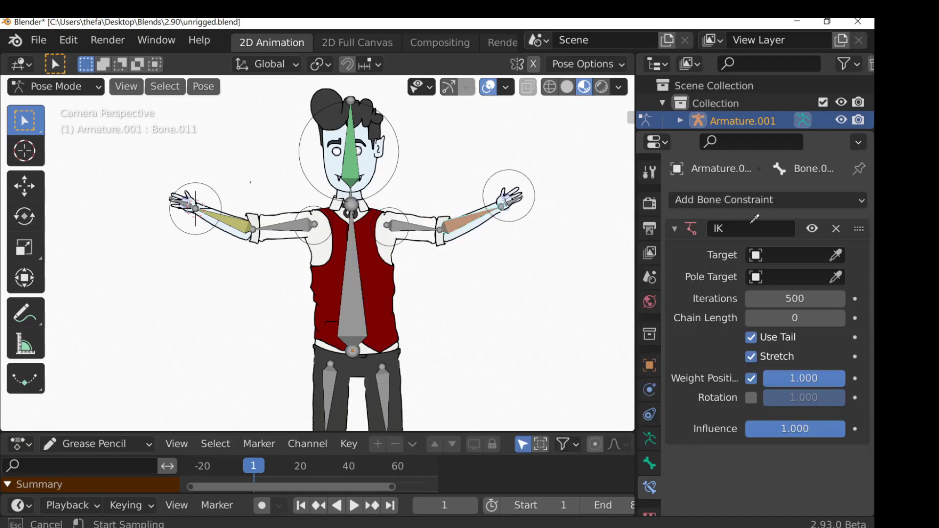
click(534, 184)
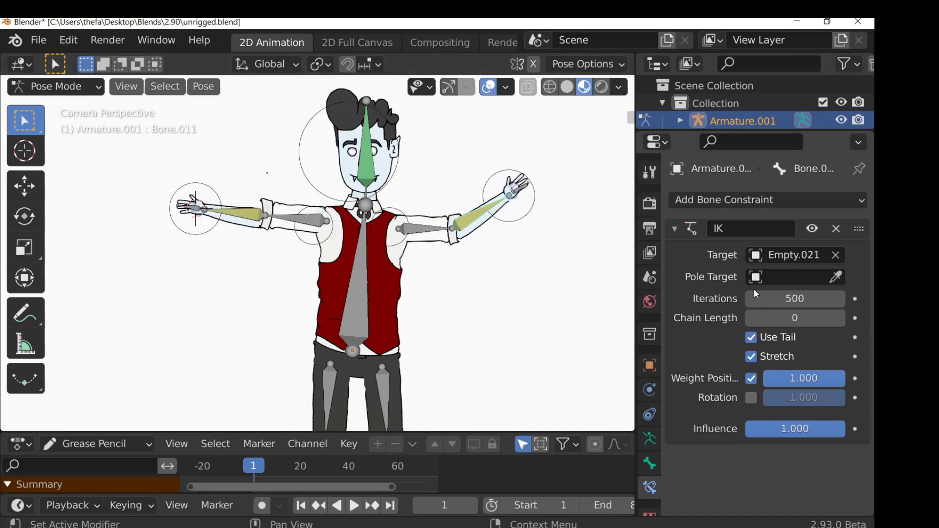
click(841, 318)
click(841, 318)
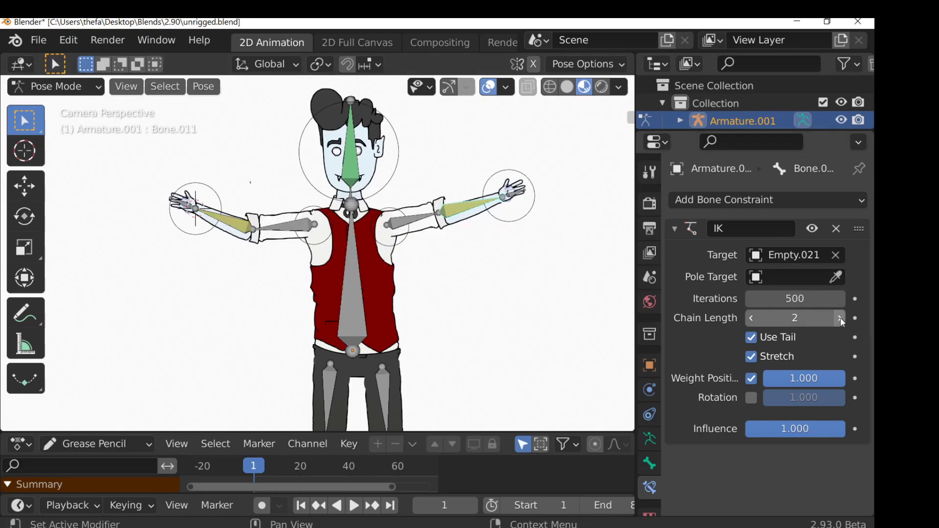
In Object Mode, test both arms' IK by moving the wrist empties, leaving the left wrist's empty with its arm stretched straight outward.
key(ctrl+Tab)
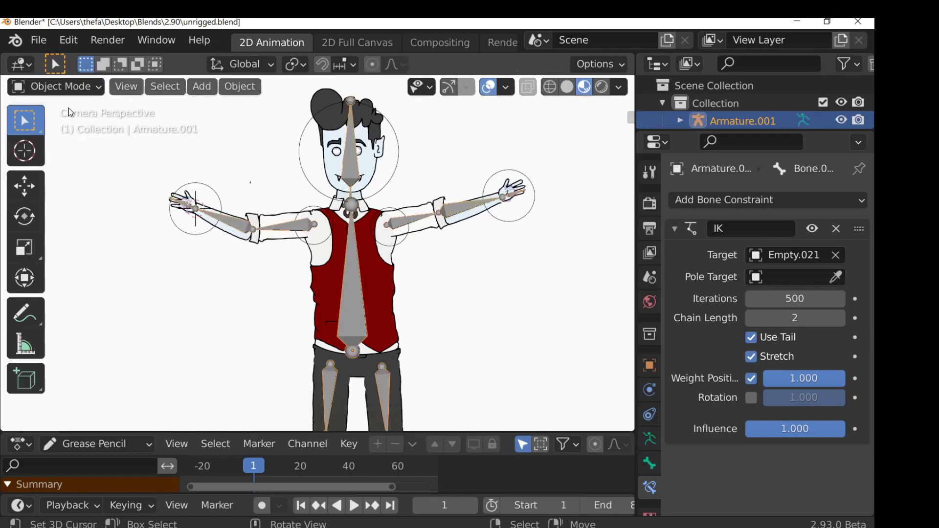
click(535, 197)
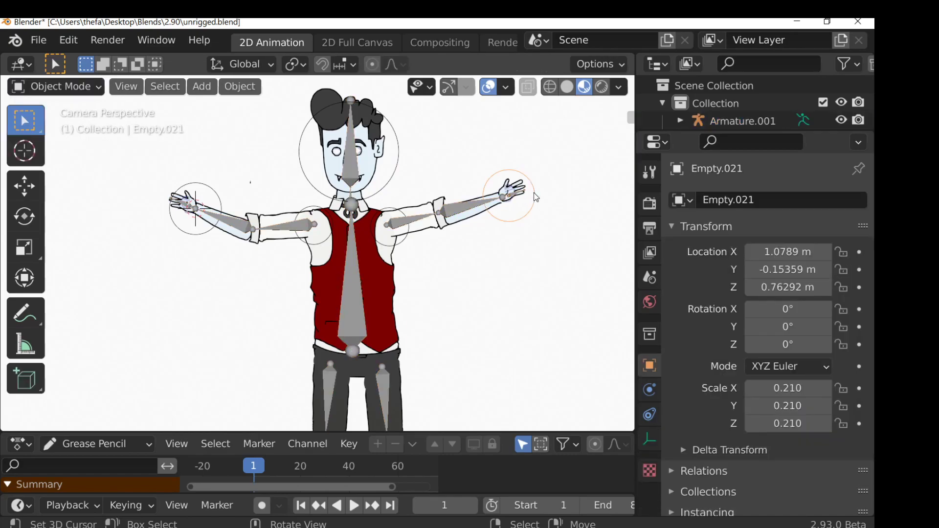
key(g)
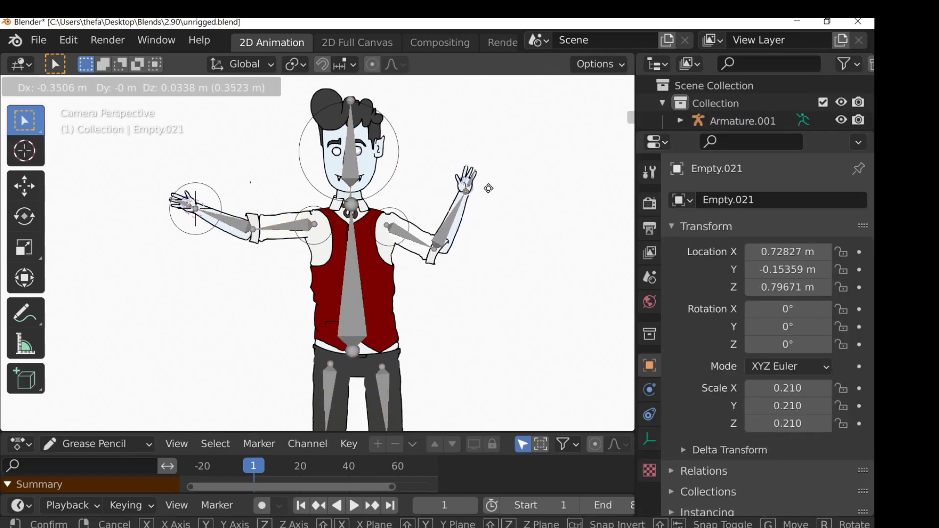
click(534, 195)
key(g)
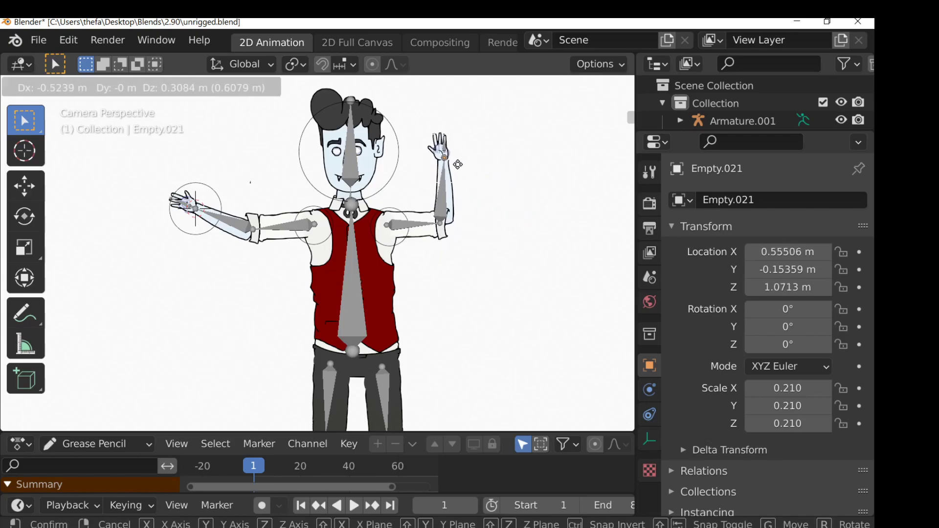
click(430, 179)
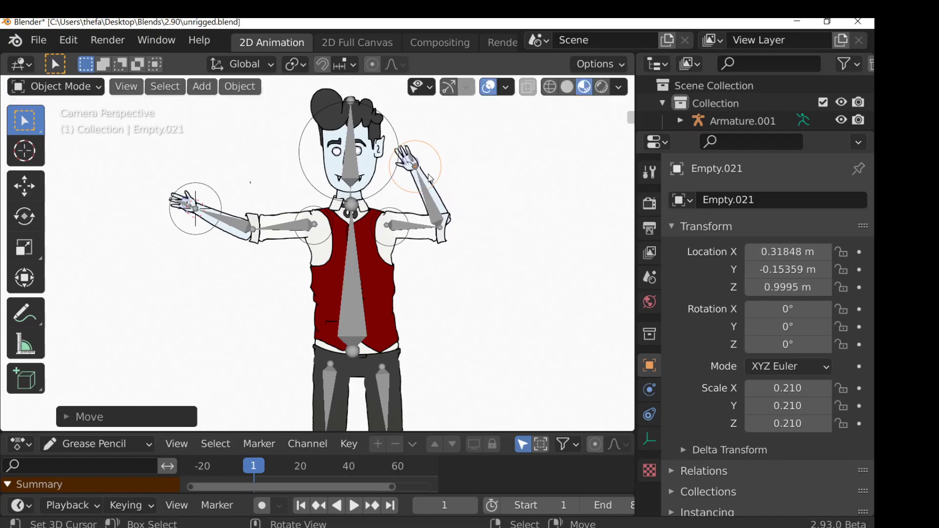
click(439, 203)
click(440, 204)
key(g)
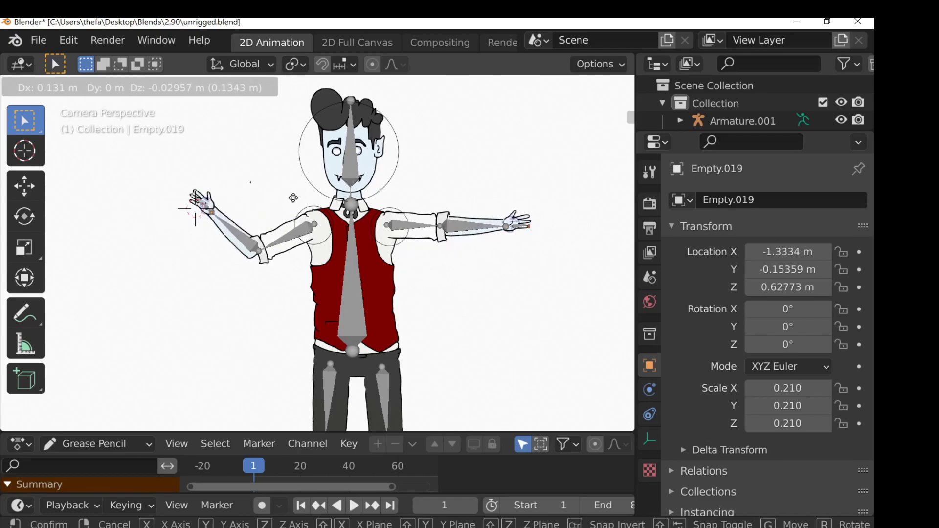
key(Escape)
In Pose Mode, add a Copy Location constraint to the right upper arm bone and target the circle empty at its shoulder.
click(291, 229)
click(55, 86)
click(59, 142)
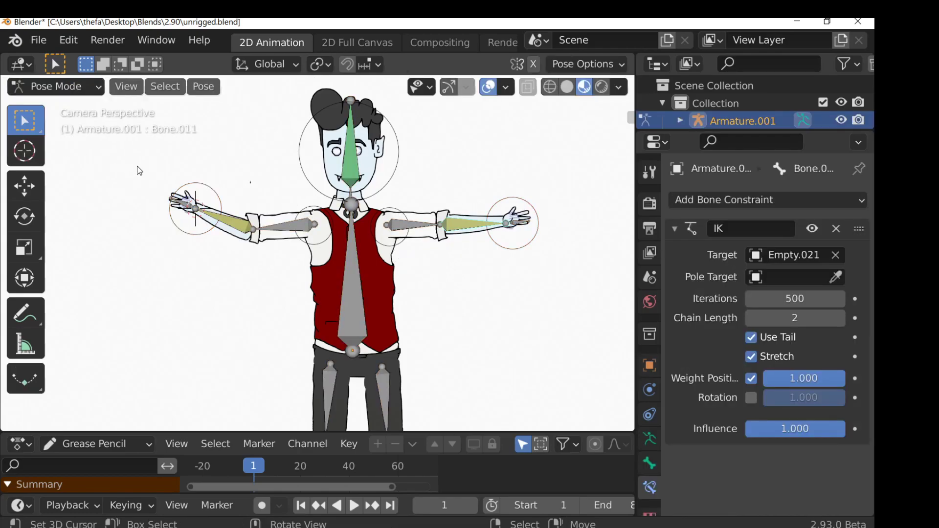
click(287, 232)
click(744, 202)
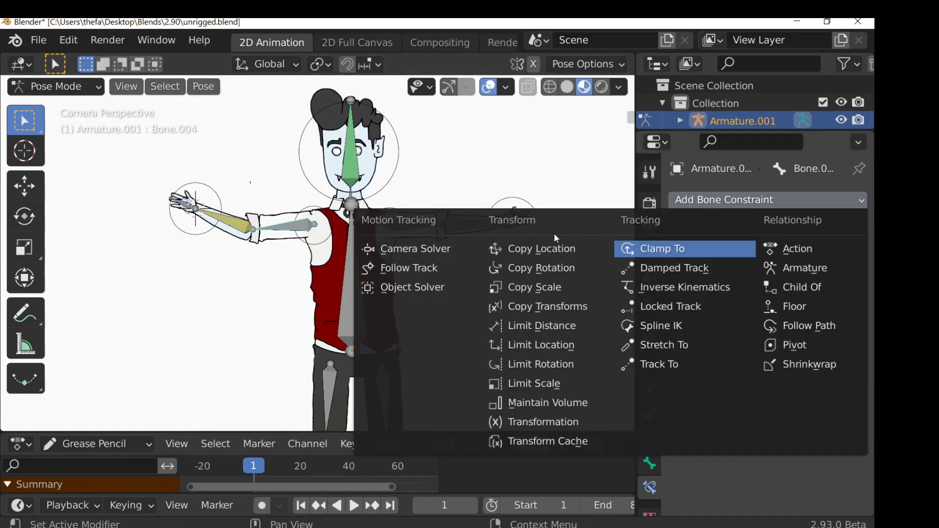
click(561, 251)
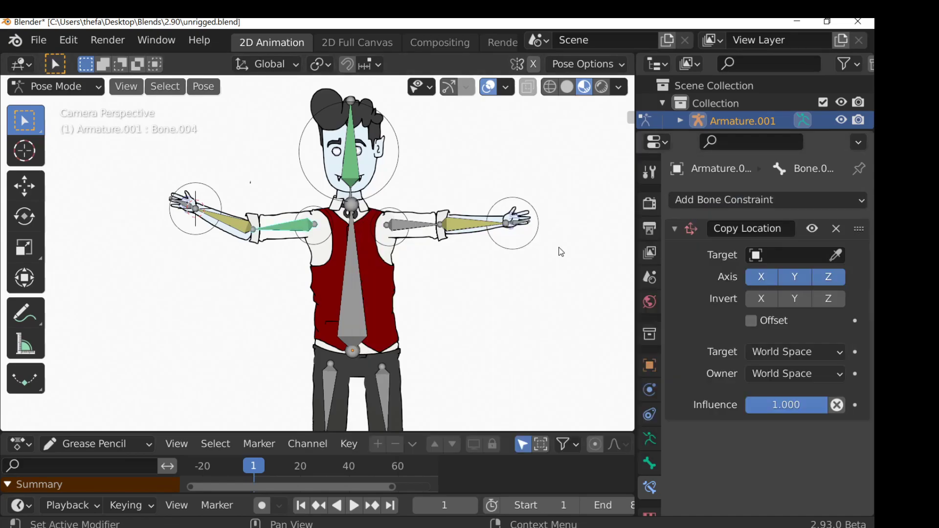
click(836, 255)
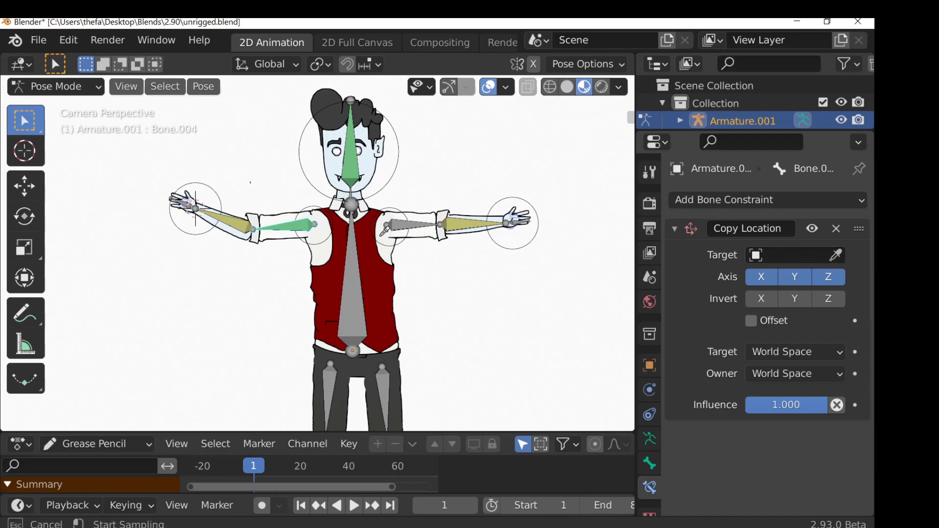
click(314, 207)
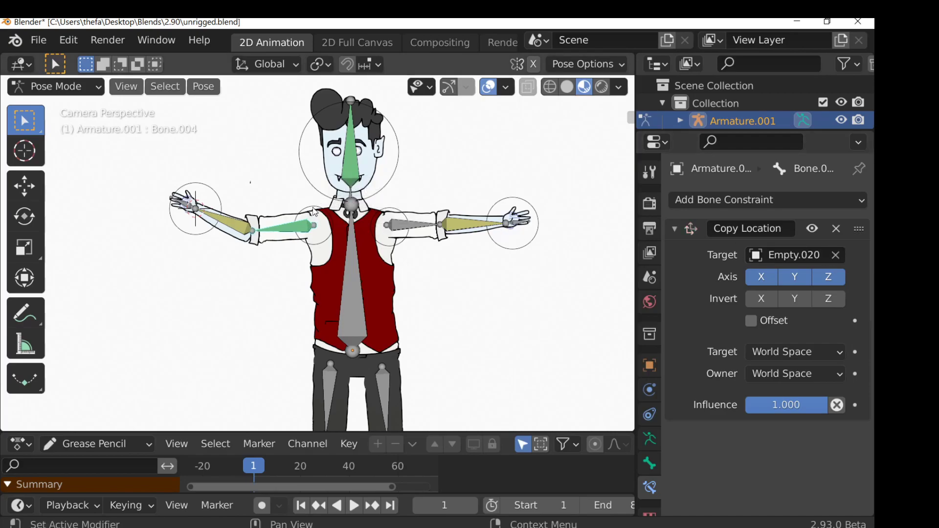
Add a Copy Location constraint to the left upper arm bone and target the circle empty at its shoulder.
click(400, 228)
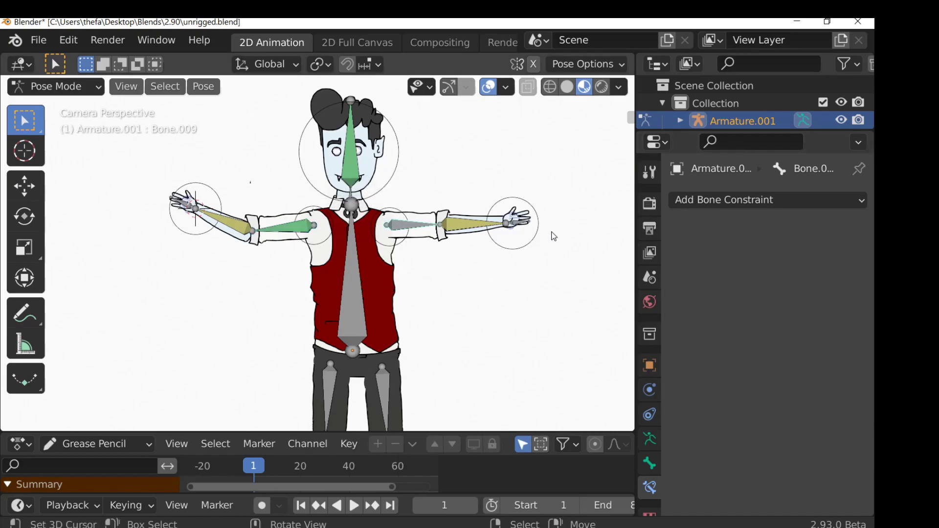
click(732, 206)
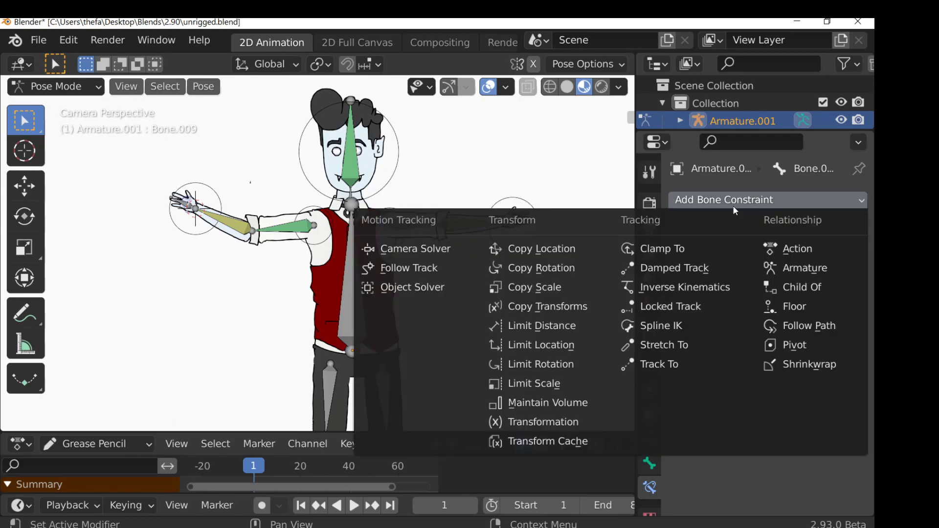
click(557, 249)
click(835, 255)
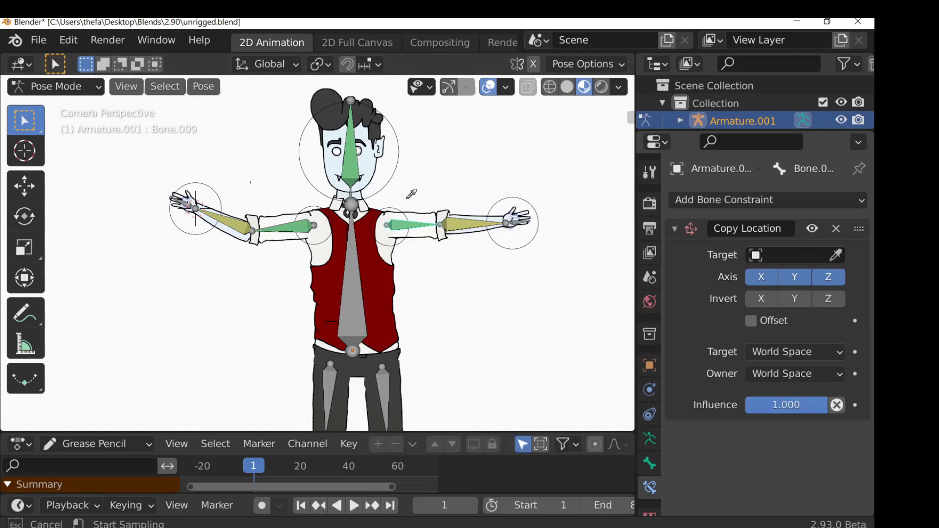
click(396, 213)
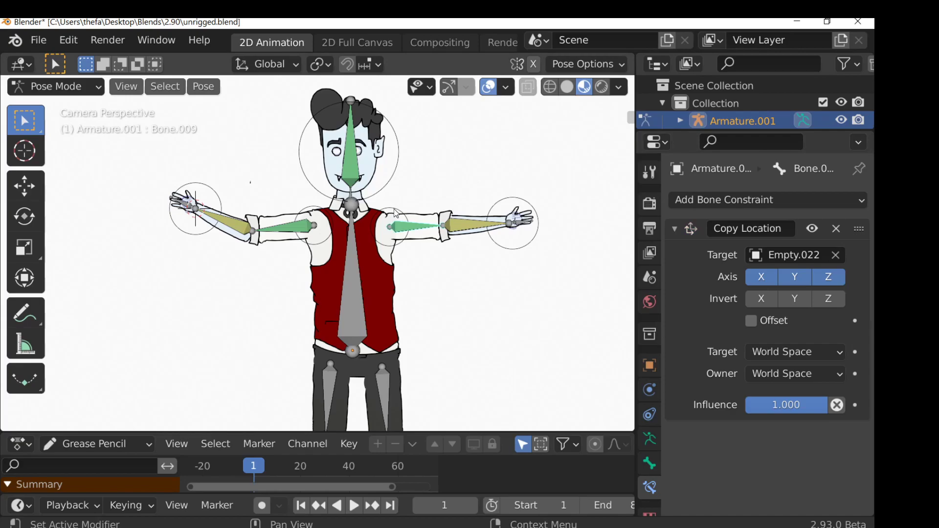
In Object Mode, test the shoulder constraints by moving the left shoulder empty and transforming both shoulder empties together, cancelling each change.
click(42, 86)
click(52, 111)
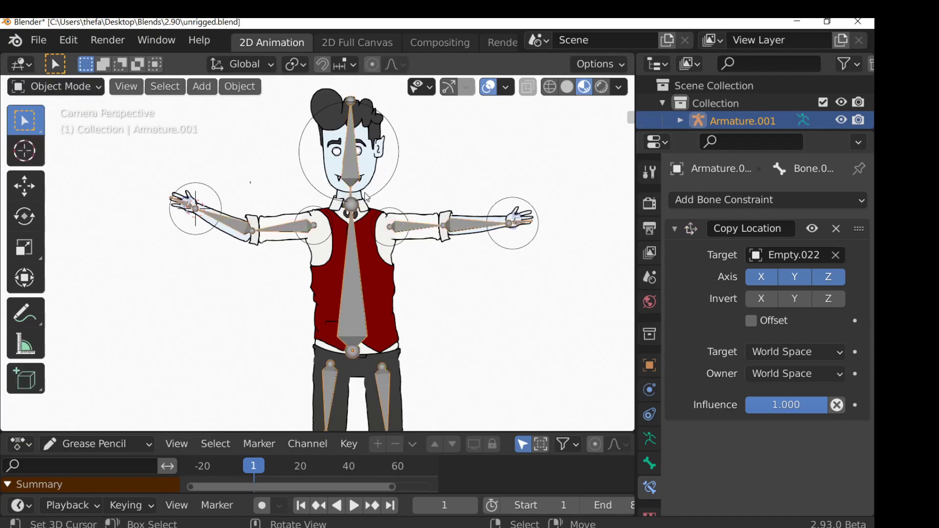
click(397, 209)
key(g)
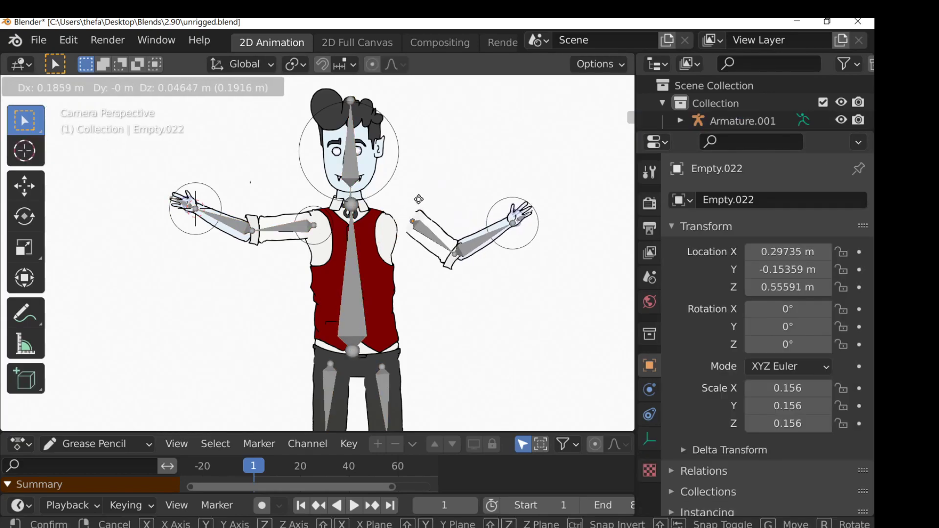
click(422, 204)
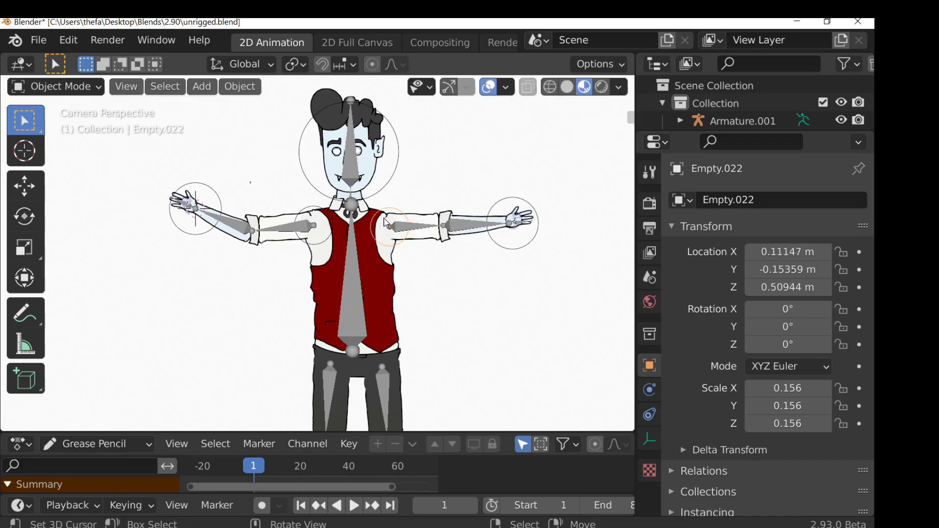
click(308, 210)
key(g)
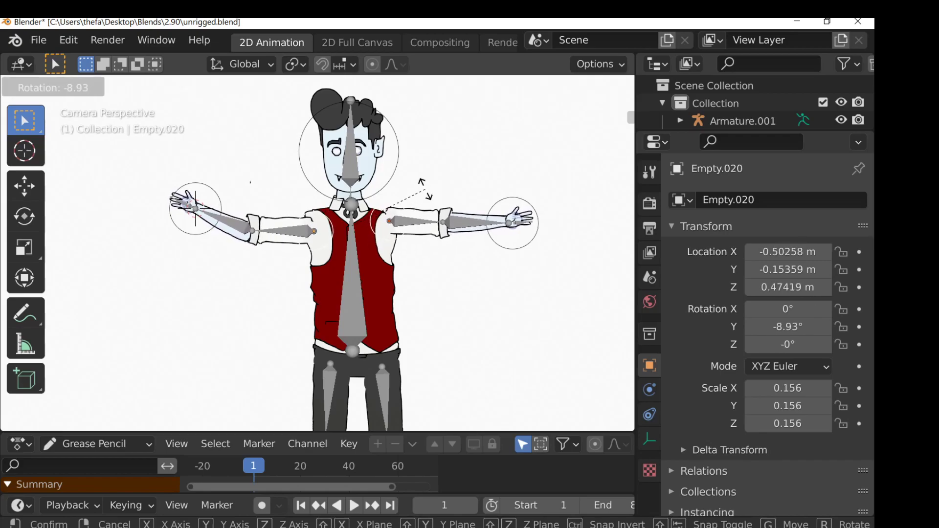
key(Escape)
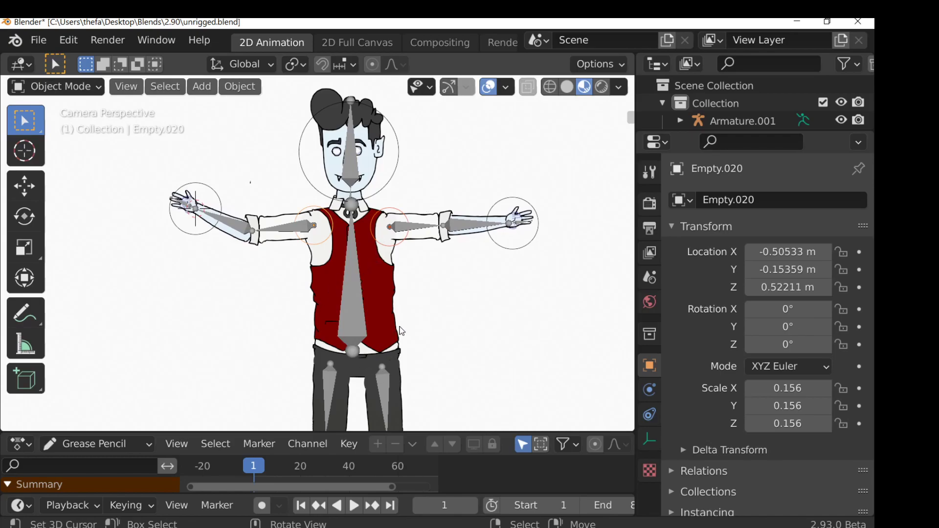
Duplicate the right shoulder's circle empty onto the right hip joint, and copy it again onto the left hip joint.
shift+middle_drag(402, 331, 393, 265)
scroll(393, 265, down, 2)
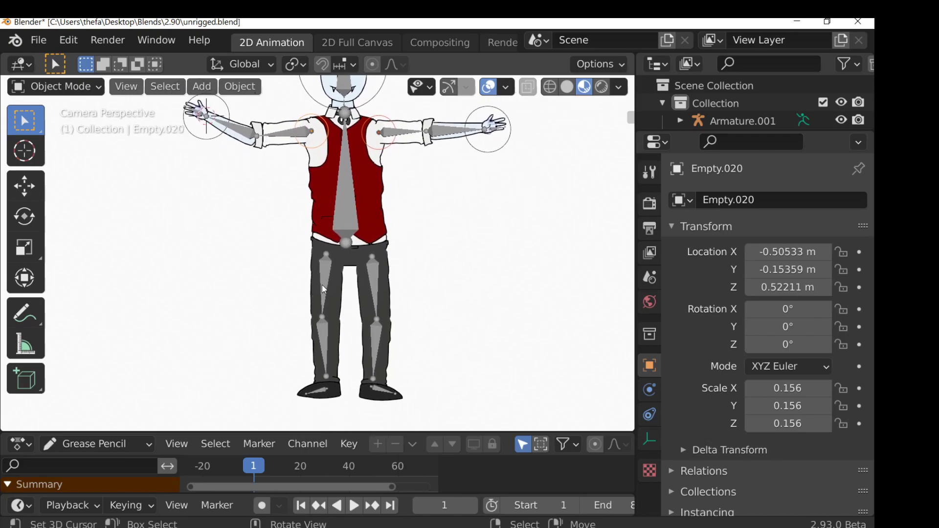
shift+middle_drag(322, 285, 322, 260)
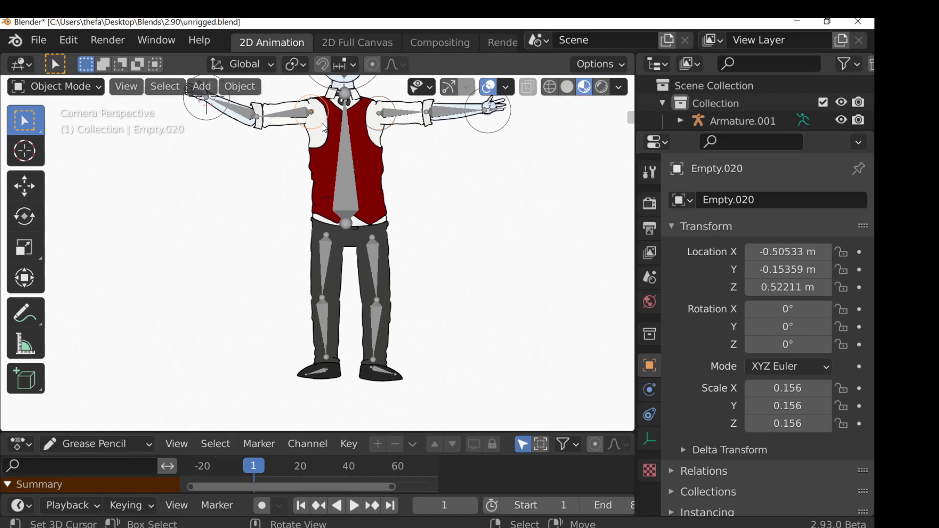
key(shift+d)
click(333, 244)
key(shift+d)
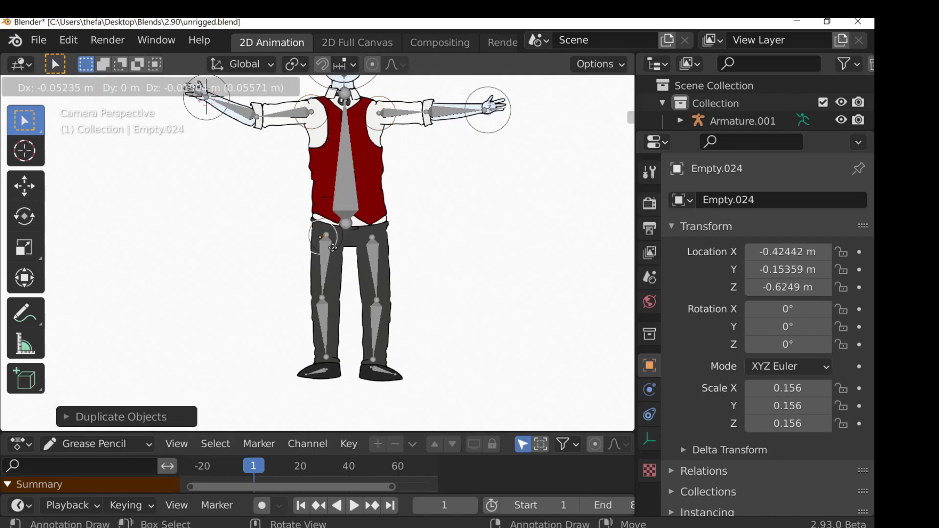
click(371, 256)
Place copies of the hip empty over both ankles, enlarged to a scale of 0.210.
key(shift+d)
click(338, 383)
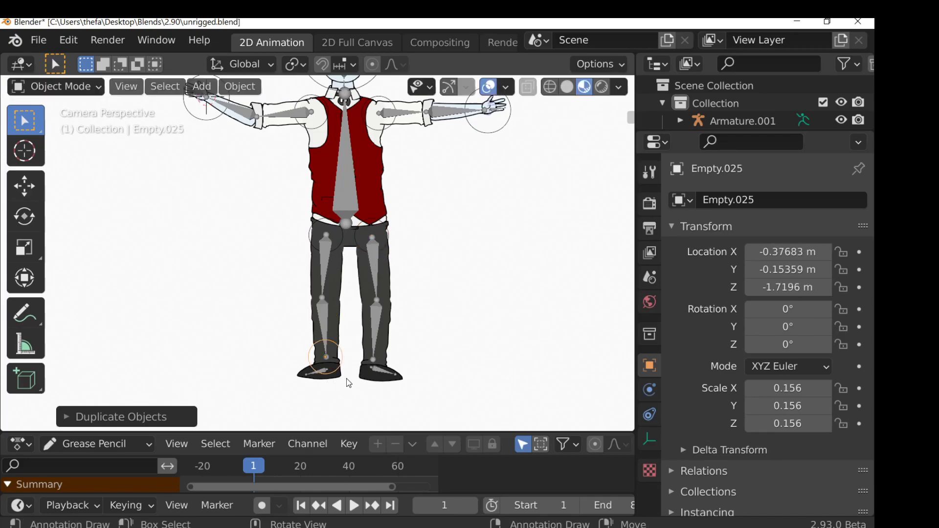
key(s)
click(368, 371)
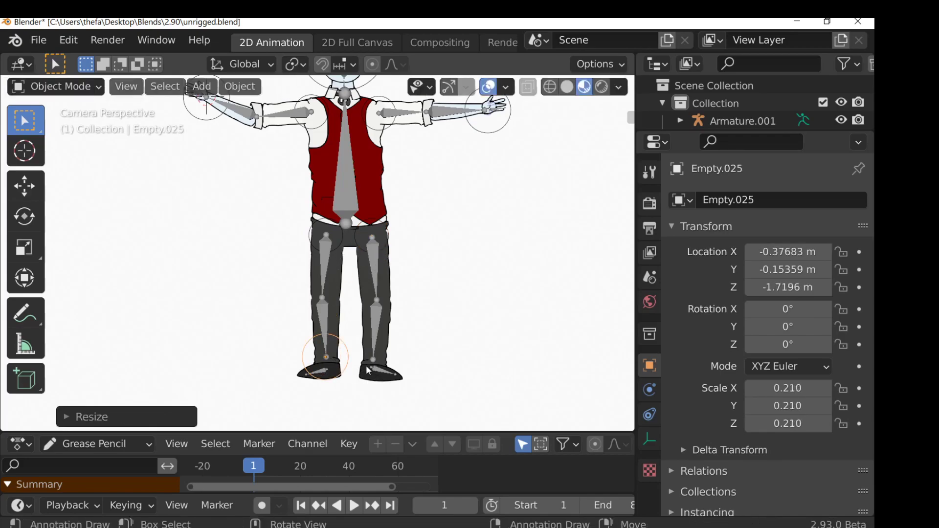
key(shift+d)
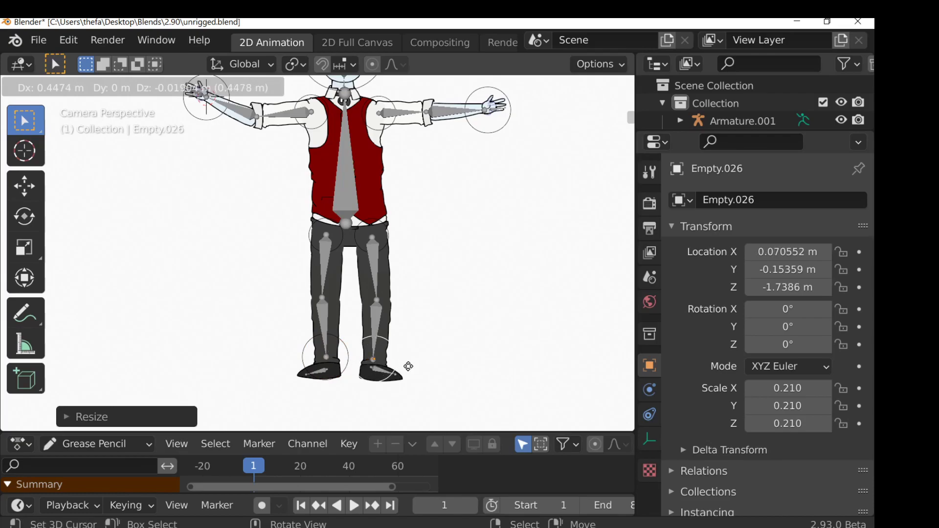
click(410, 370)
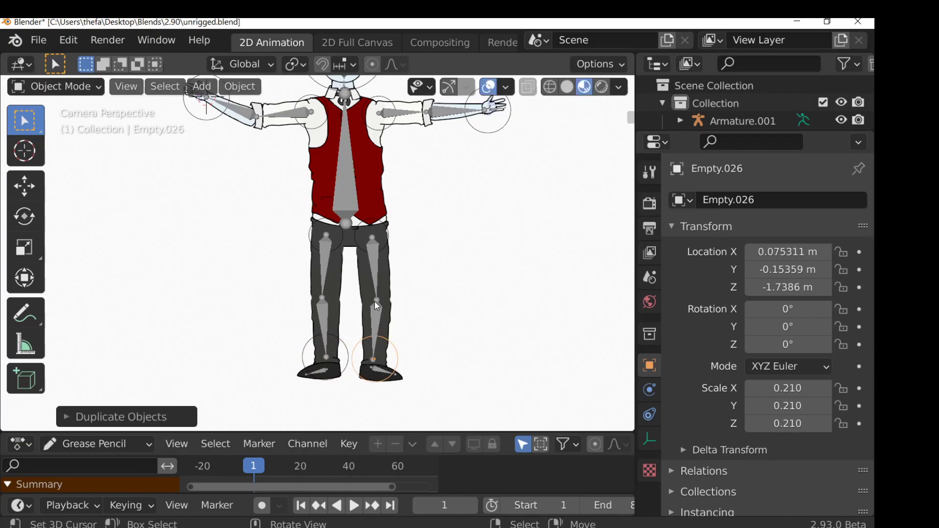
In Pose Mode, add an Inverse Kinematics constraint to the character's right lower leg bone, targeting the right ankle empty with chain length 2.
click(317, 256)
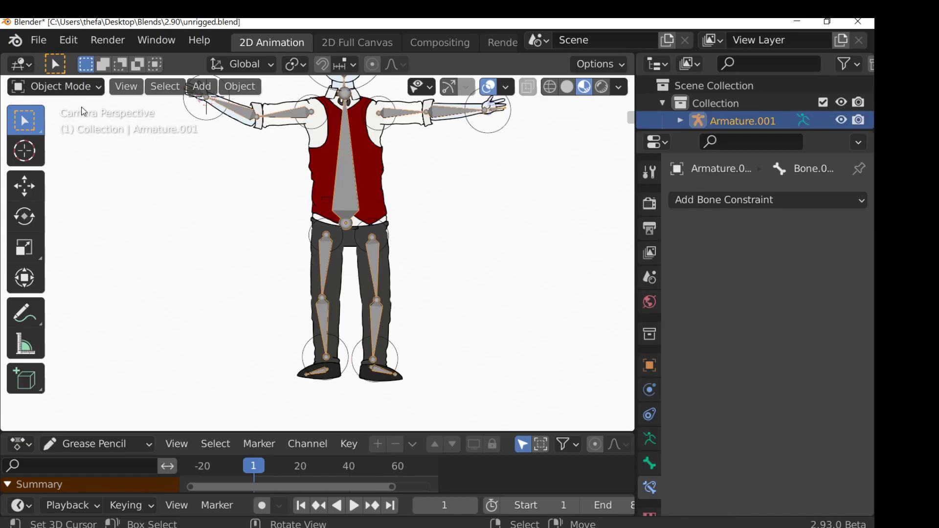
click(83, 92)
click(68, 140)
click(324, 327)
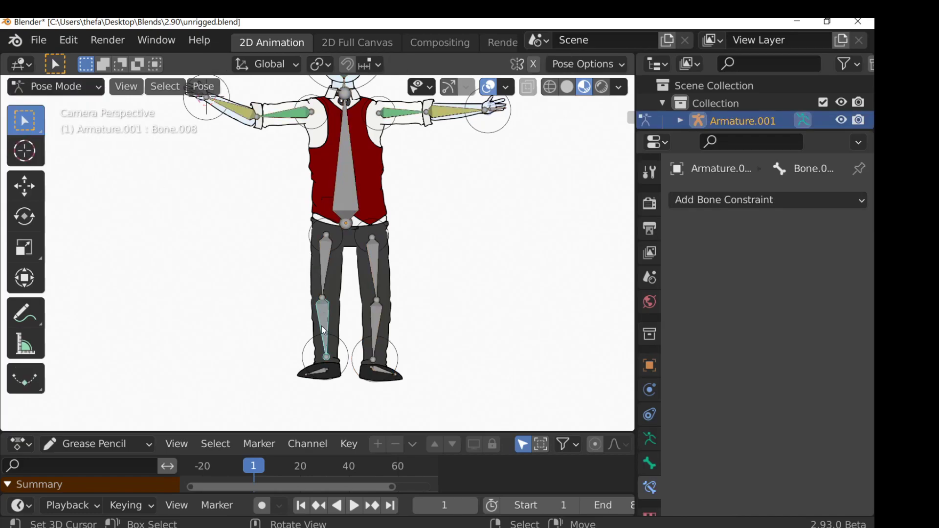
click(721, 202)
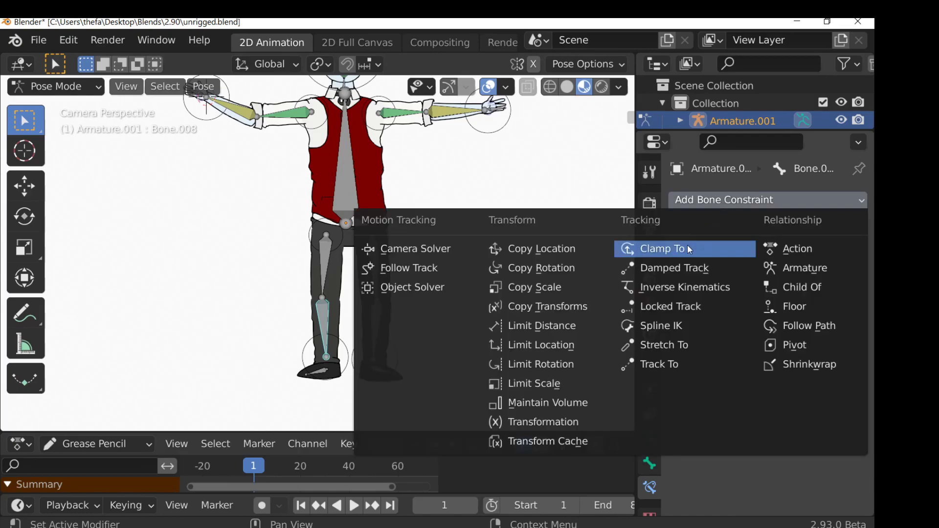
click(662, 288)
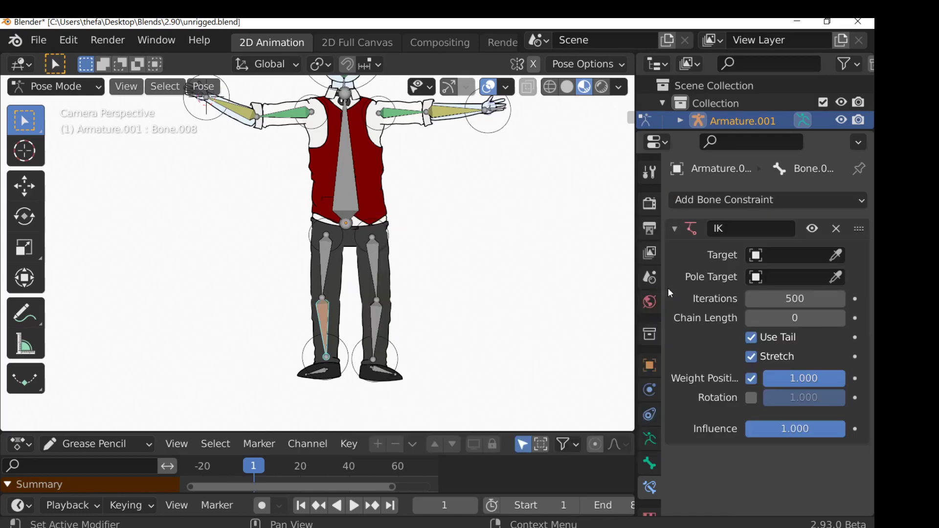
click(836, 256)
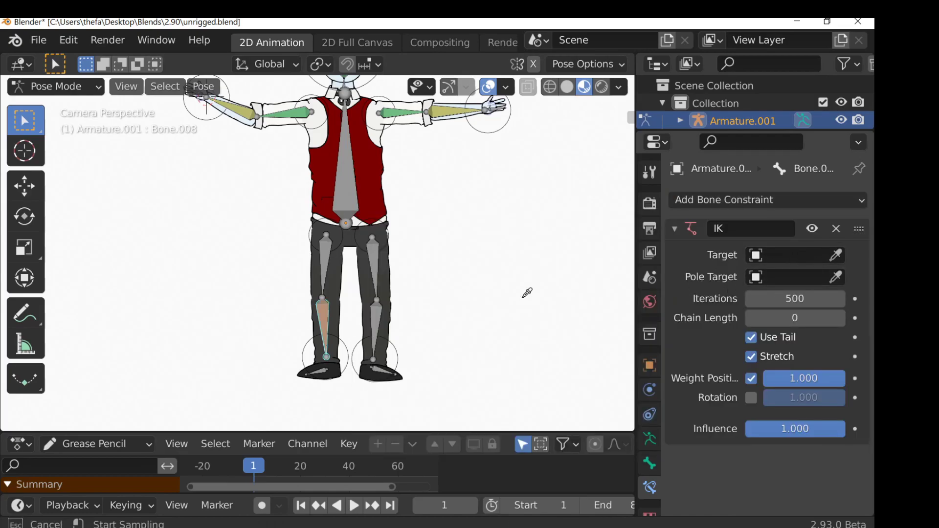
click(343, 339)
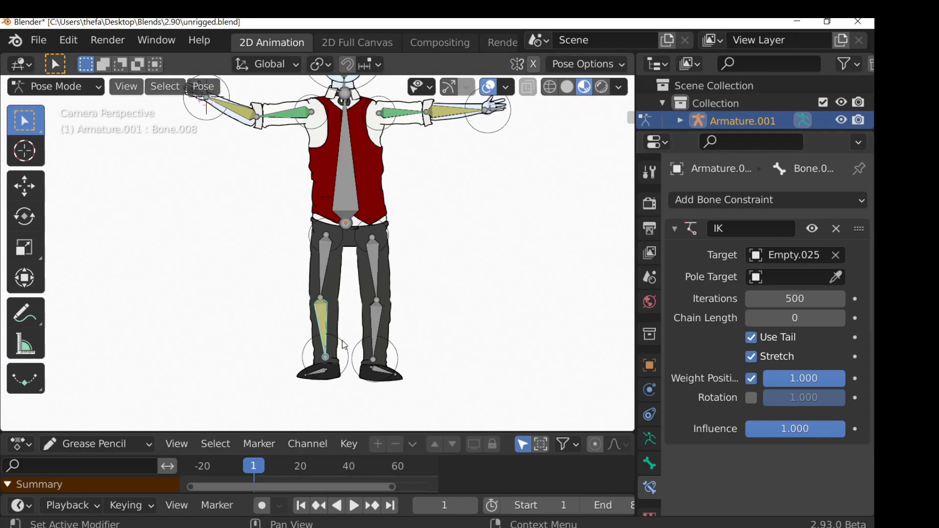
click(840, 318)
click(840, 318)
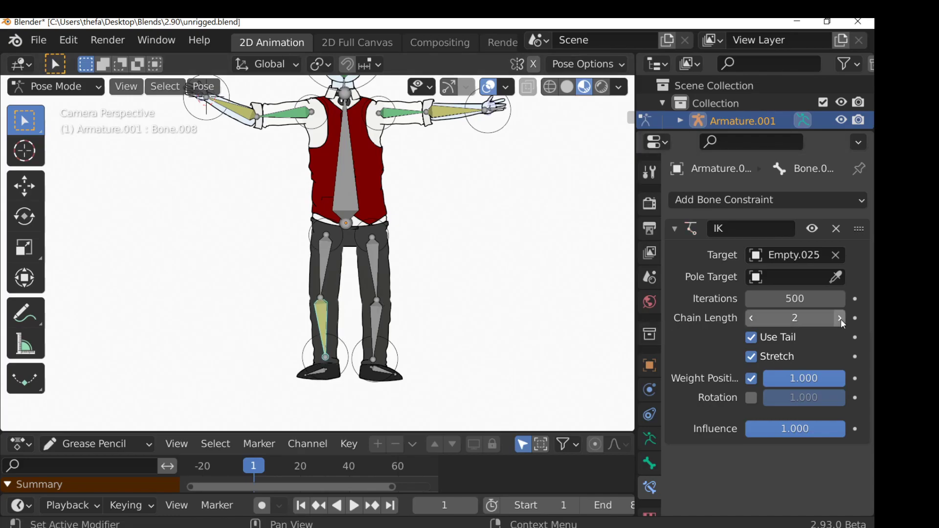
Add a Copy Location constraint to the character's right upper leg bone and target the circle empty at the right hip.
click(325, 253)
click(766, 202)
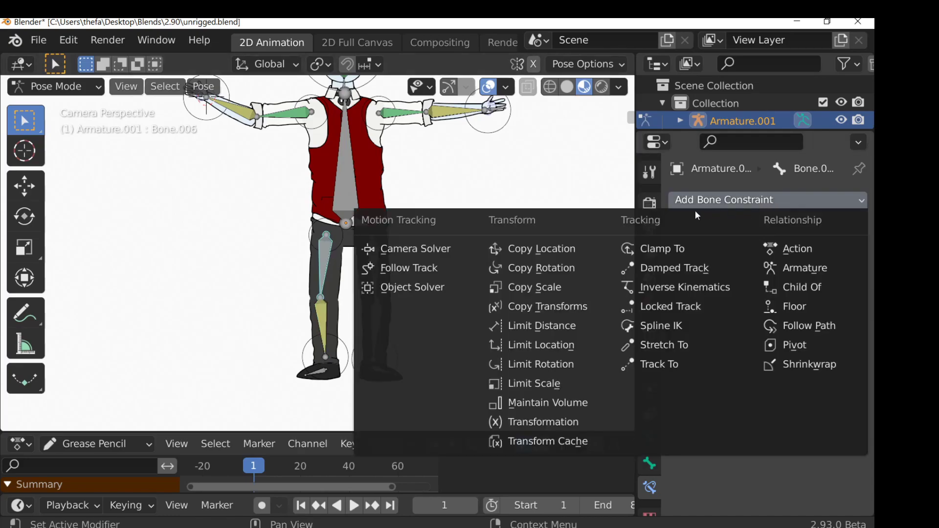
click(564, 246)
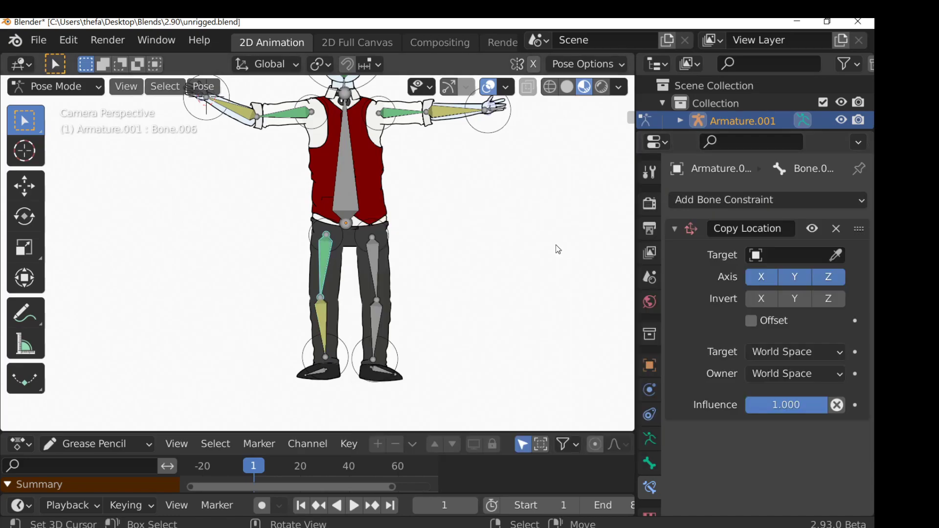
click(837, 255)
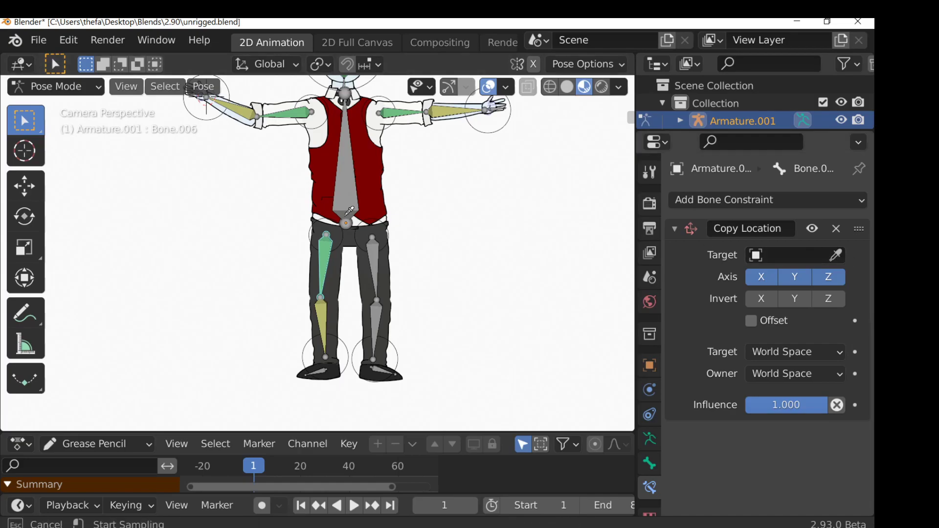
click(314, 221)
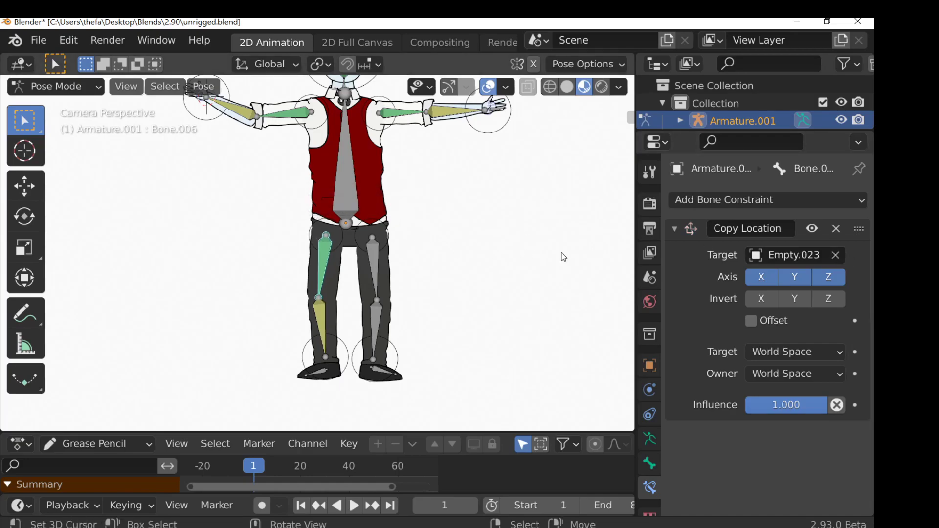
Add an Inverse Kinematics constraint to the character's left lower leg bone, targeting the left ankle empty with chain length 2.
click(381, 313)
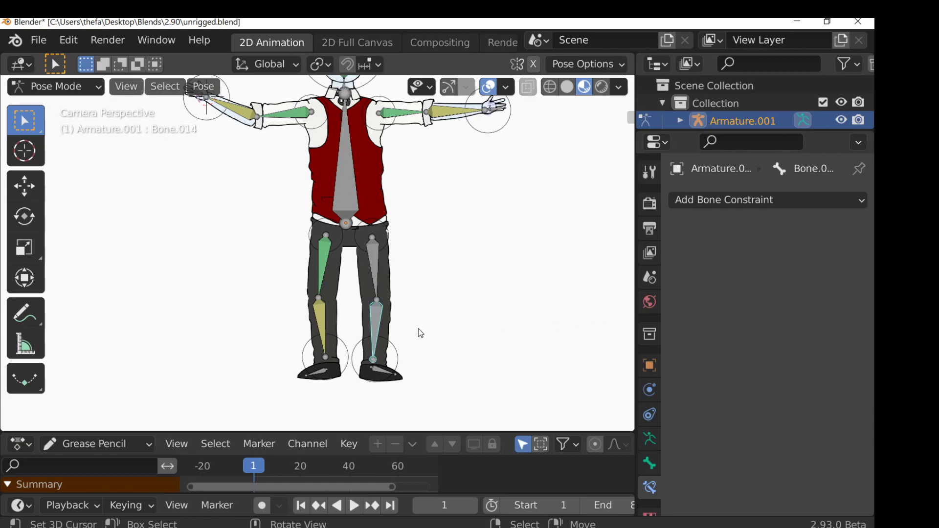
click(748, 200)
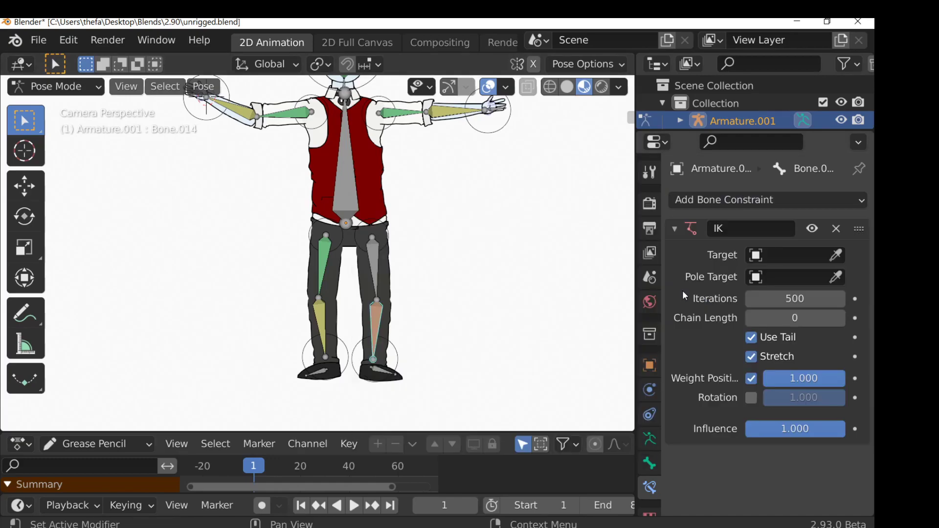
click(836, 255)
click(401, 349)
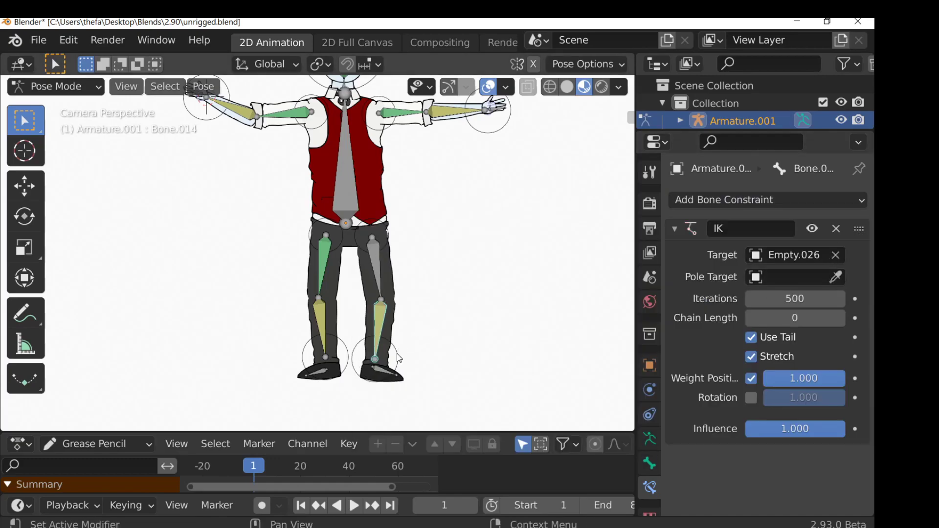
click(837, 319)
click(838, 318)
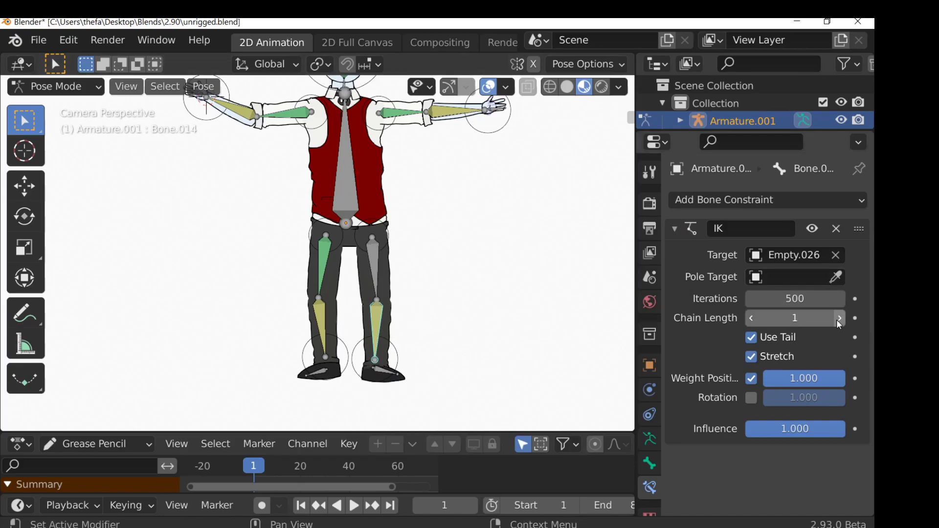
Add a Copy Location constraint to the character's left upper leg bone and target the circle empty at the left hip.
click(377, 260)
click(693, 201)
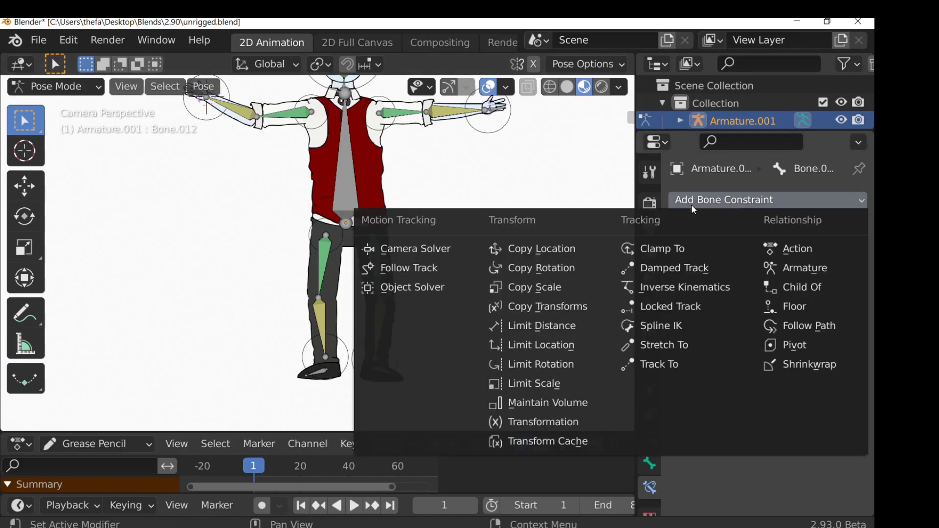
click(579, 248)
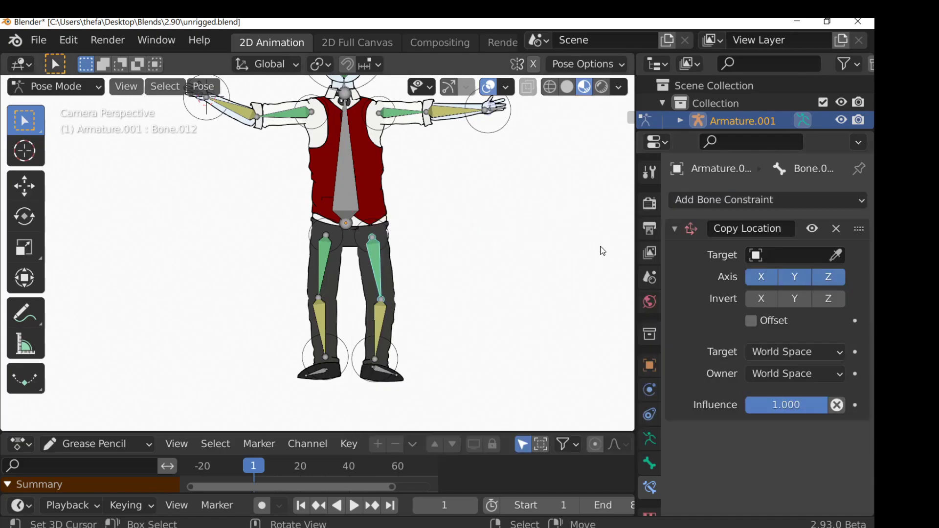
click(836, 255)
click(391, 219)
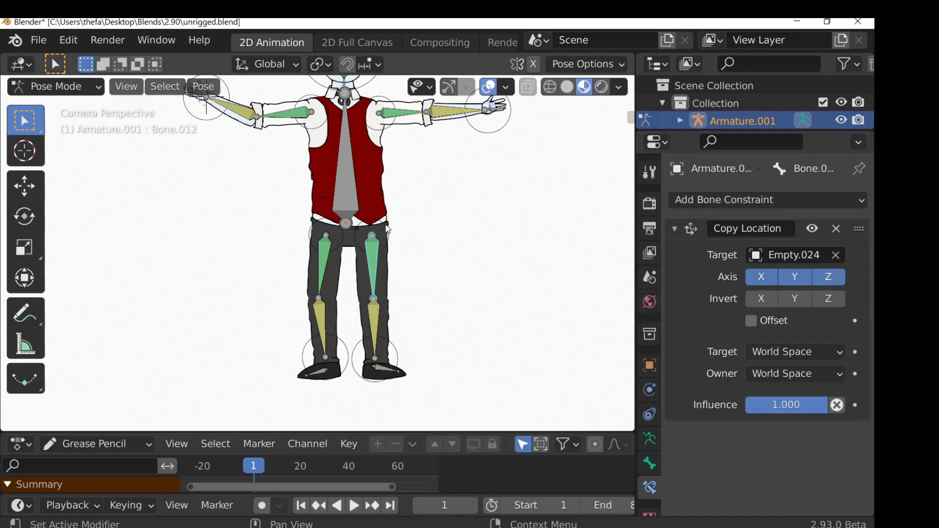
In Object Mode, place the 3D cursor on the lower torso and add a circle empty there, scaled to about 0.394.
key(ctrl+Tab)
scroll(281, 274, down, 3)
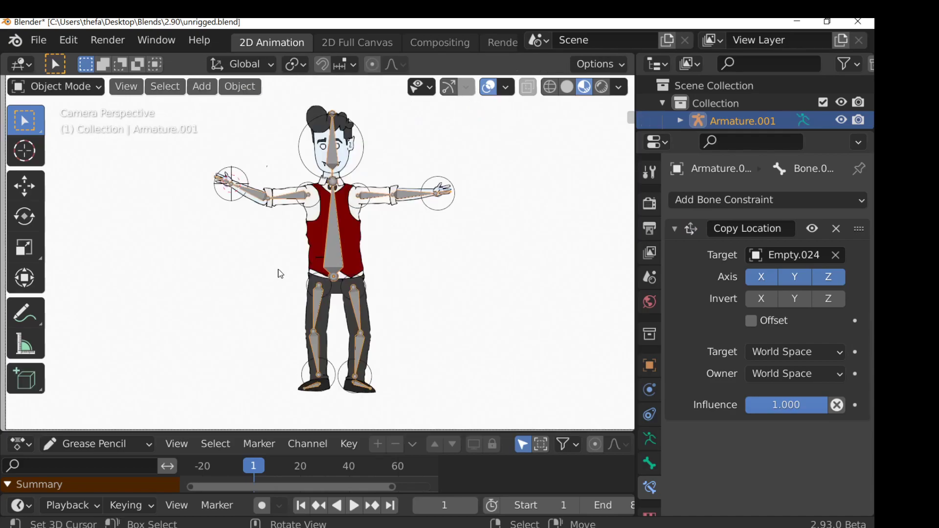
click(334, 260)
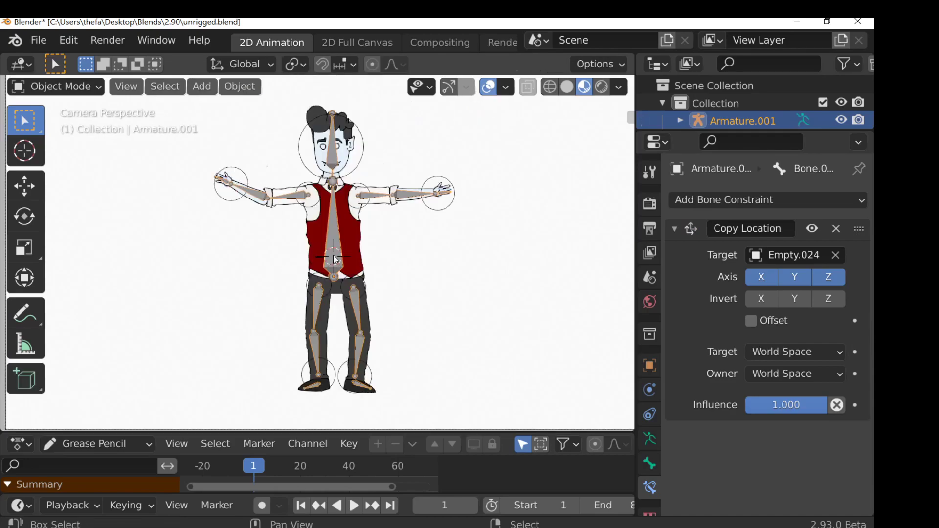
key(shift+a)
mouse_move(333, 255)
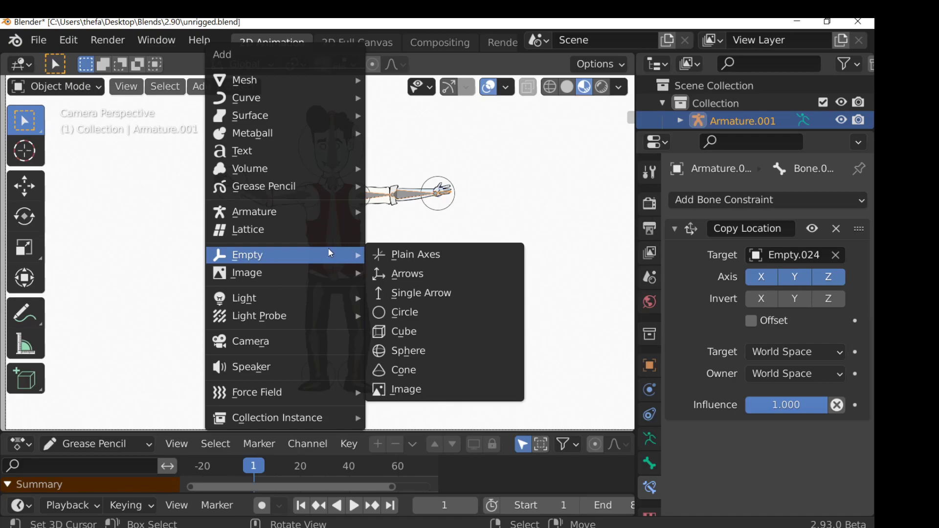
click(409, 311)
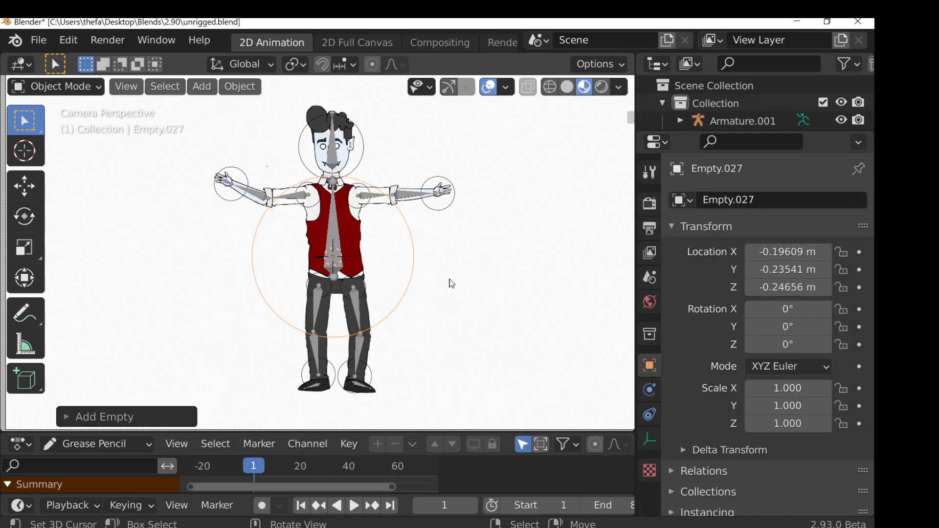
key(s)
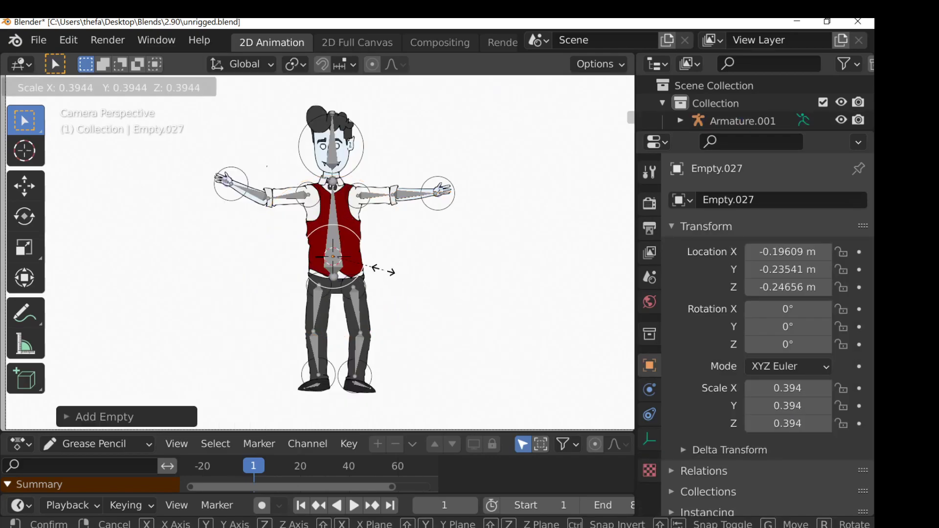
click(379, 268)
Parent both shoulder empties and both hip empties to the large torso empty using the Object option.
click(337, 244)
scroll(337, 243, up, 5)
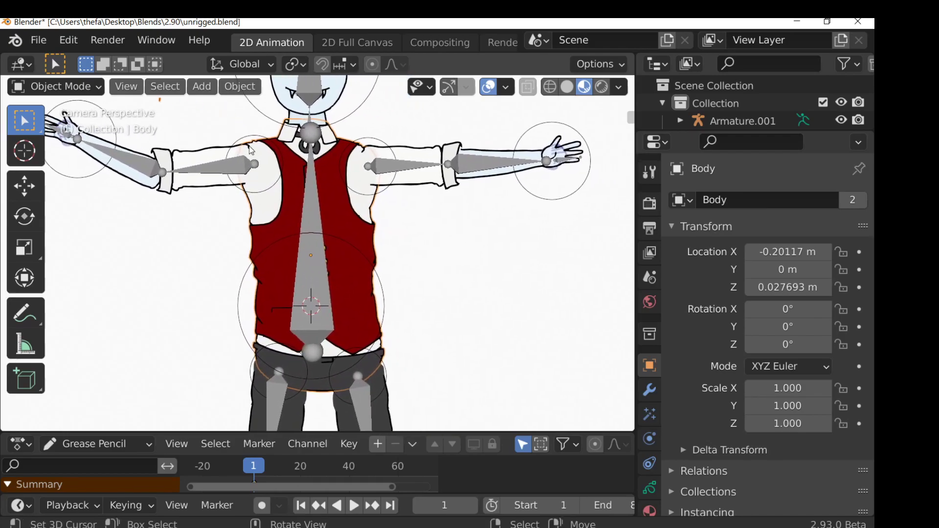
click(249, 142)
shift+middle_drag(311, 140, 308, 119)
click(370, 119)
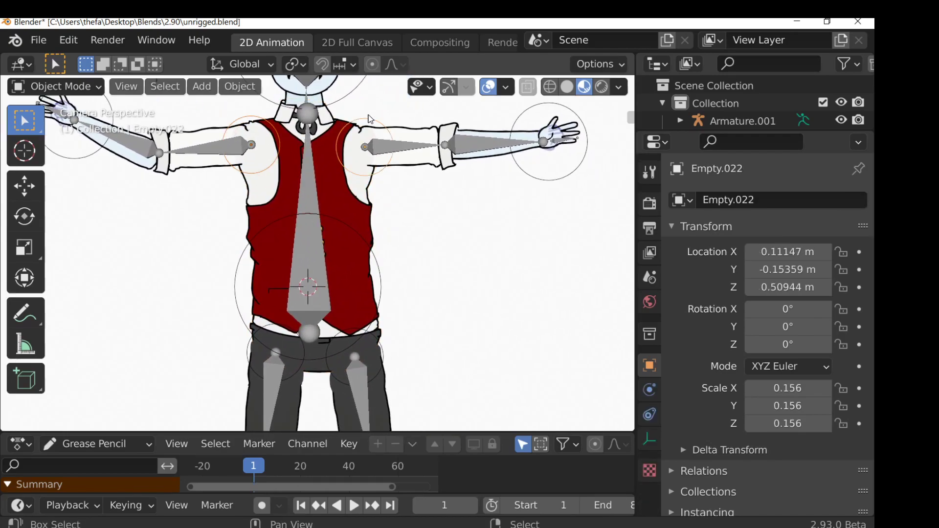
shift+middle_drag(328, 187, 320, 143)
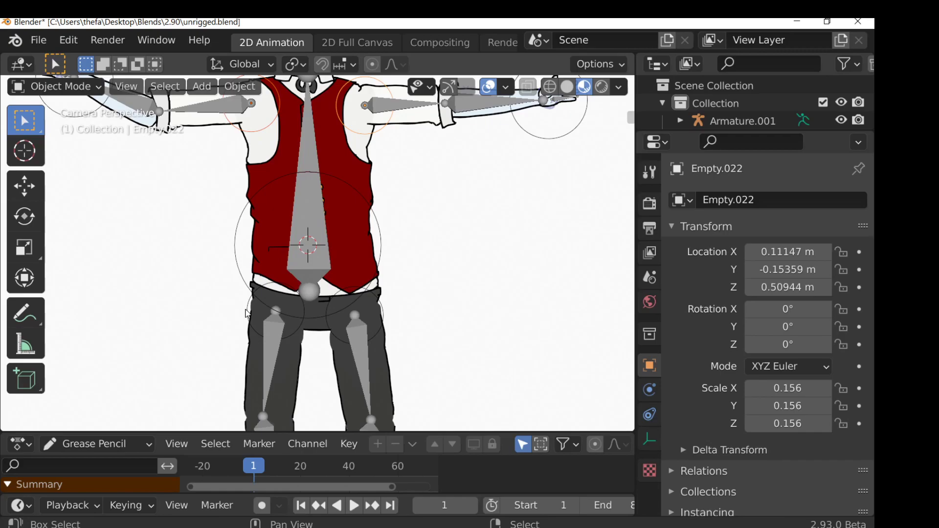
click(246, 313)
shift+click(385, 310)
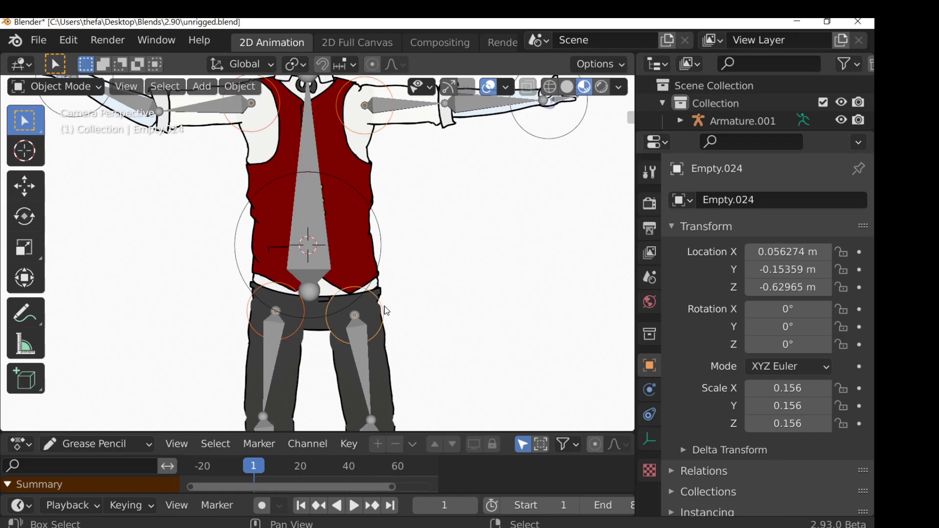
shift+click(239, 235)
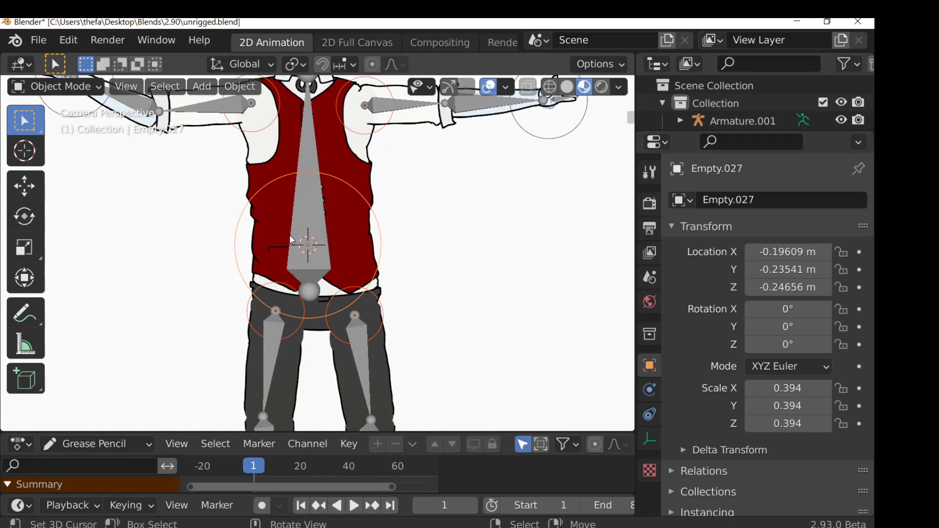
key(ctrl+p)
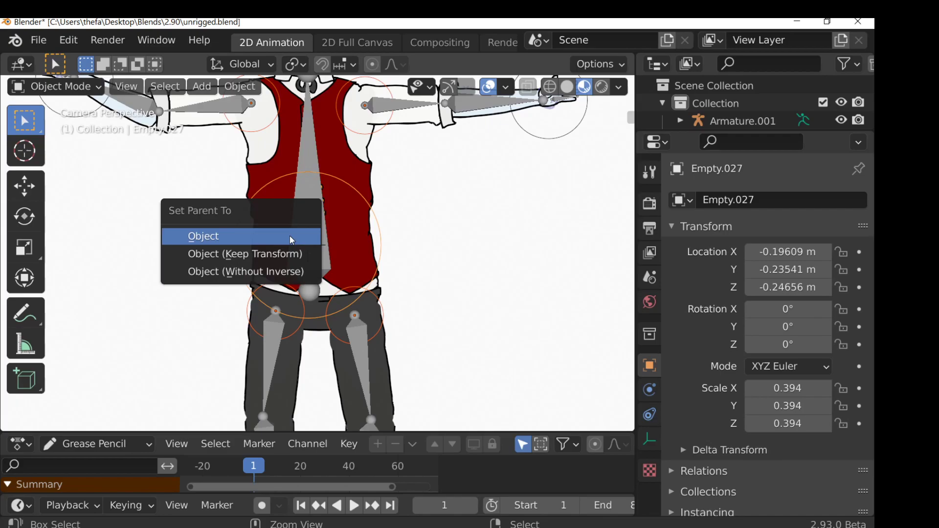
click(291, 240)
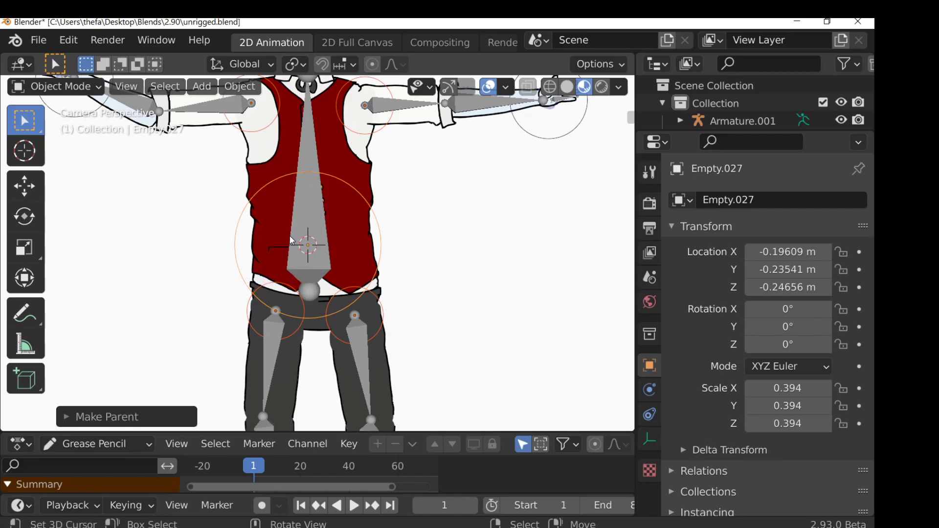
Parent the armature to the large torso empty using the Object option.
click(309, 236)
scroll(309, 236, down, 3)
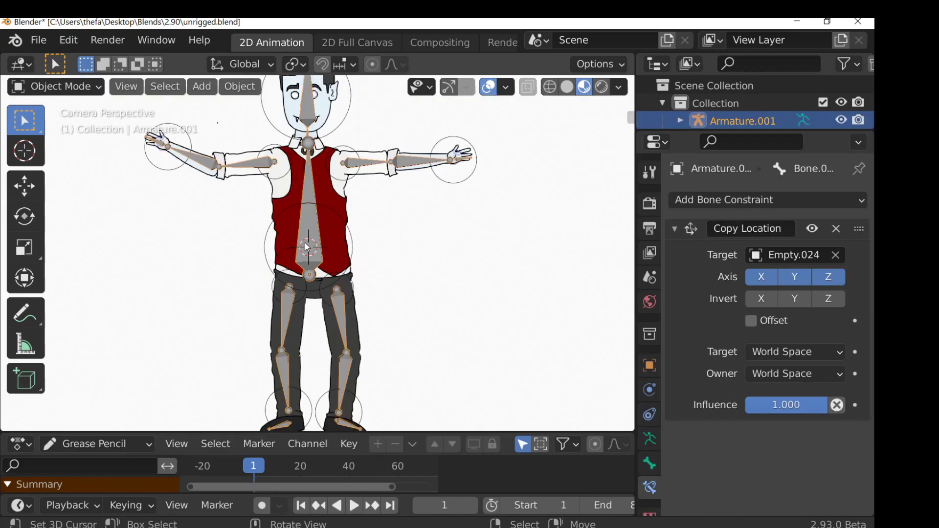
click(353, 240)
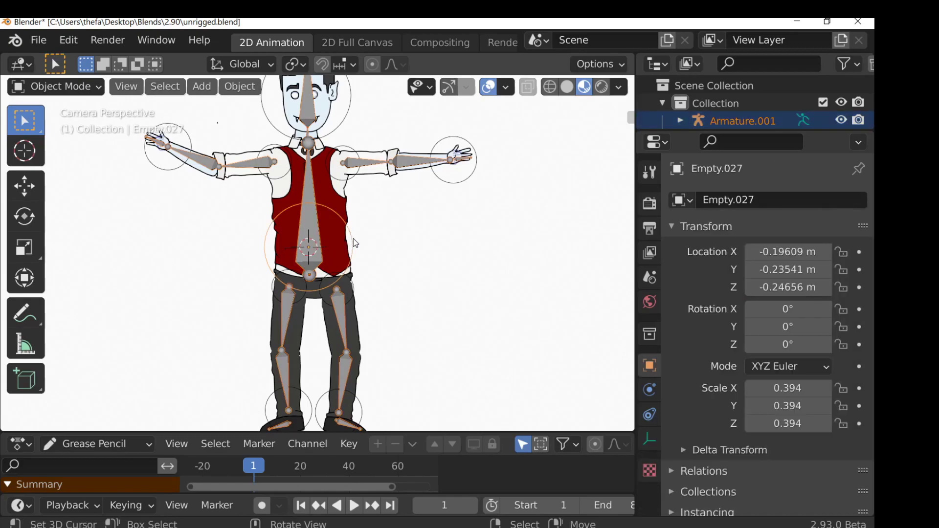
key(ctrl+p)
click(354, 240)
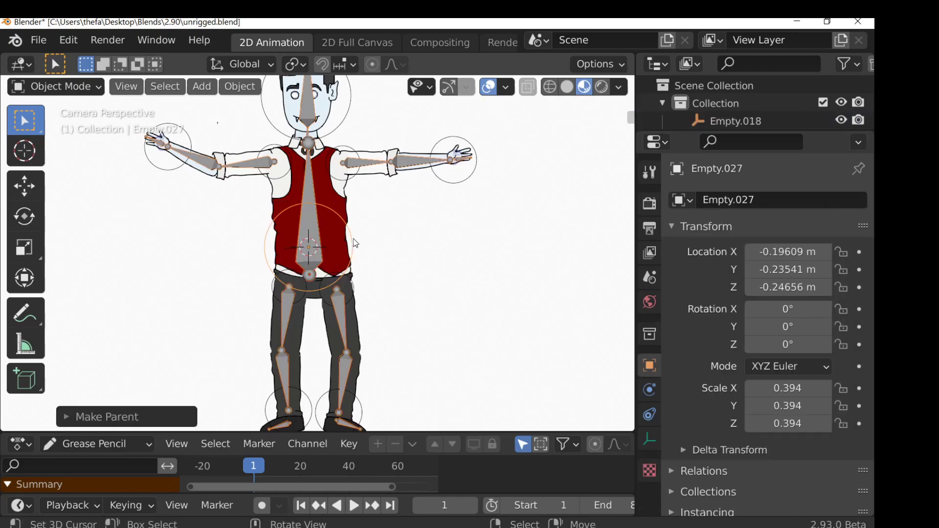
Try moving the large torso empty and one hand empty to test how the body and arm follow.
scroll(347, 241, down, 2)
click(339, 242)
click(340, 243)
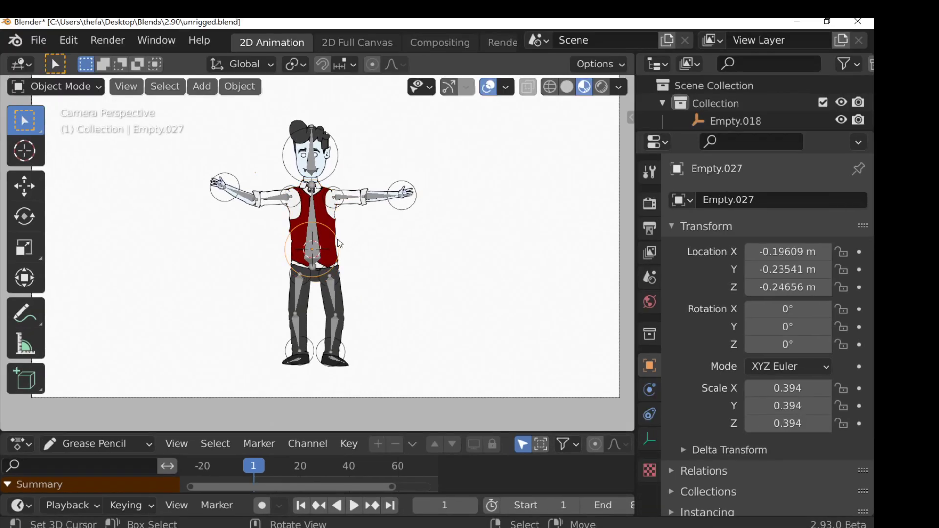
key(g)
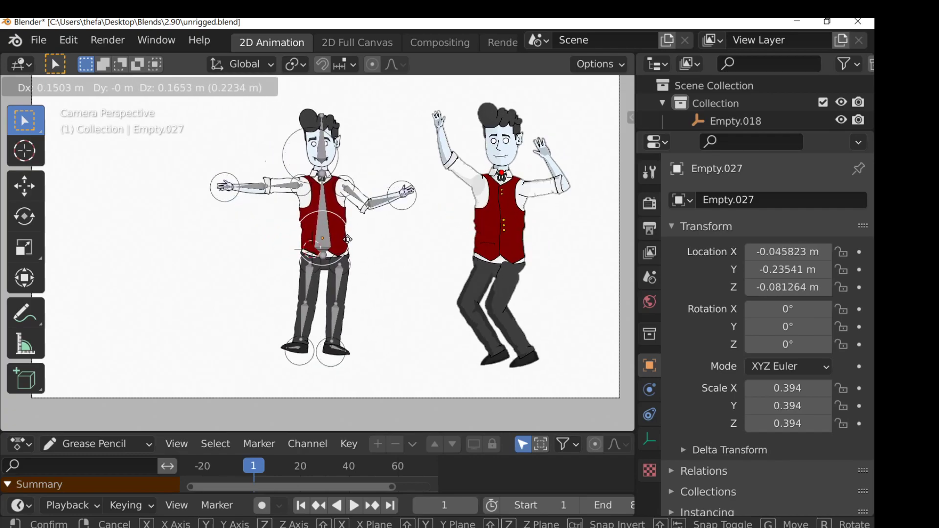
right_click(223, 189)
click(222, 188)
key(g)
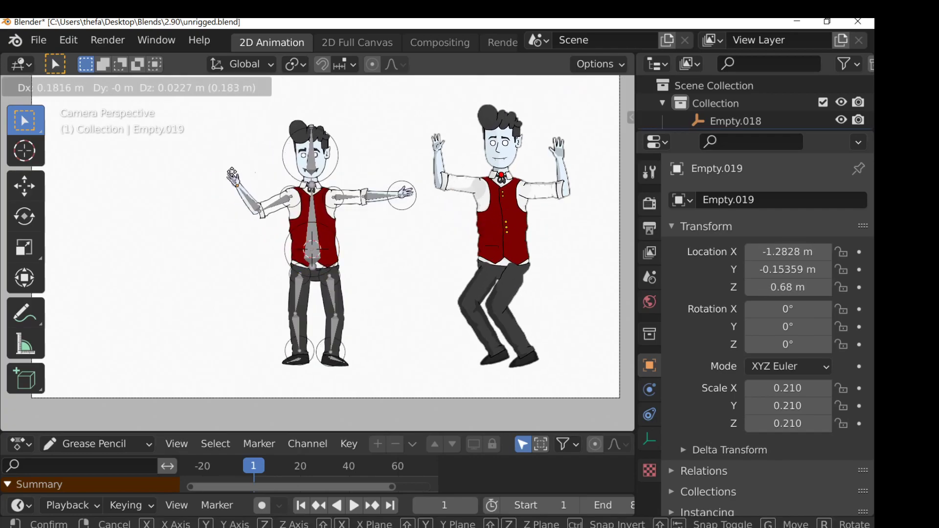
click(317, 254)
click(339, 246)
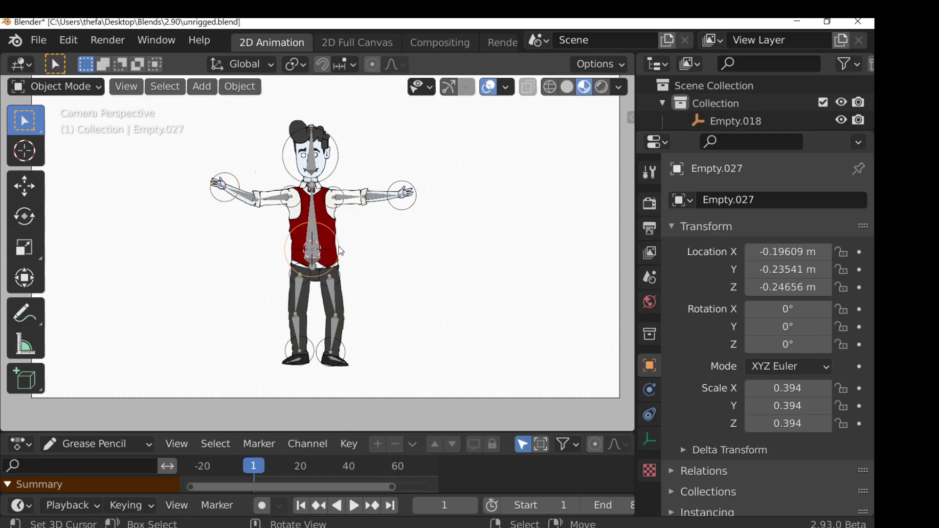
key(g)
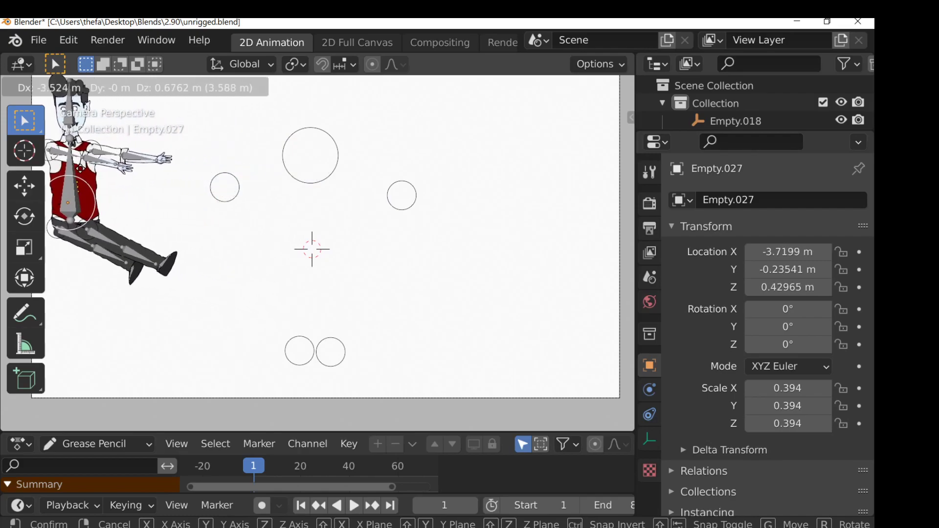
click(301, 215)
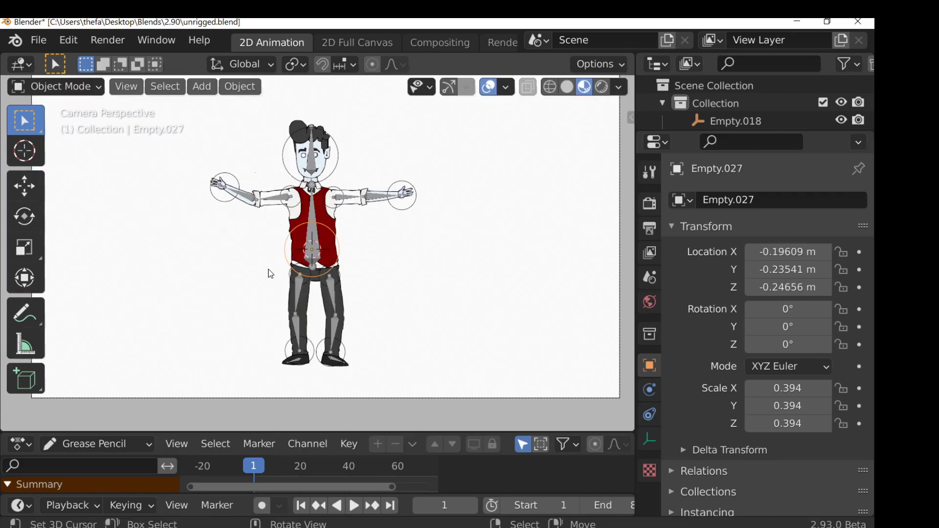
Add a cube empty around the character and scale it to about 0.118 along Y and 2.046 along Z.
key(shift+a)
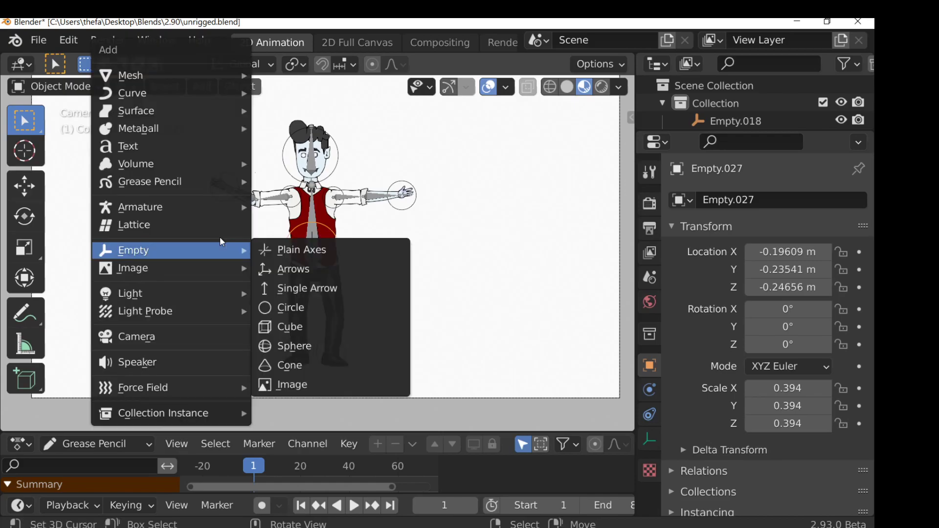
mouse_move(176, 247)
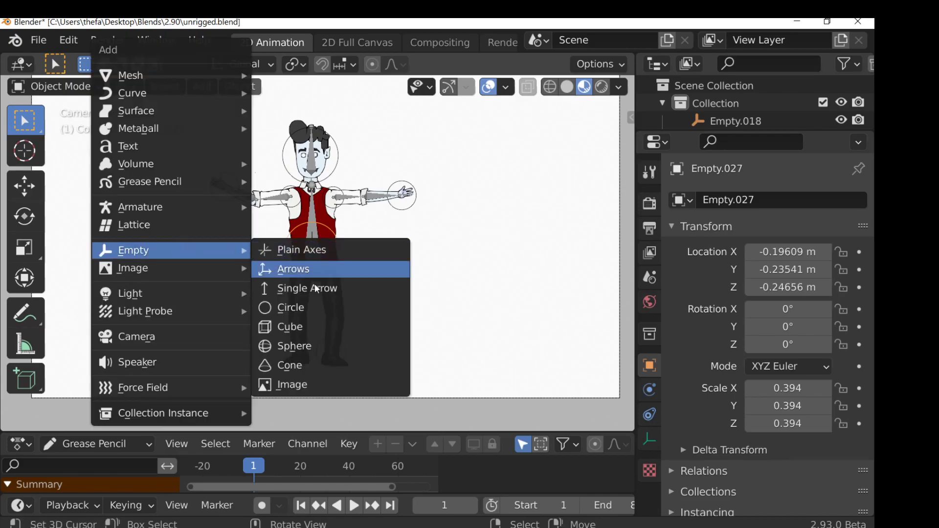
click(321, 326)
key(s)
key(y)
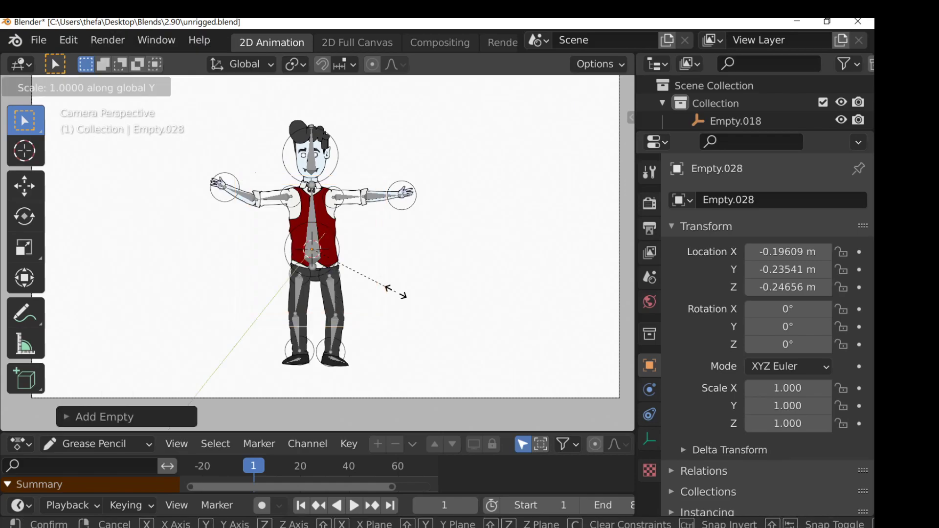
key(x)
key(z)
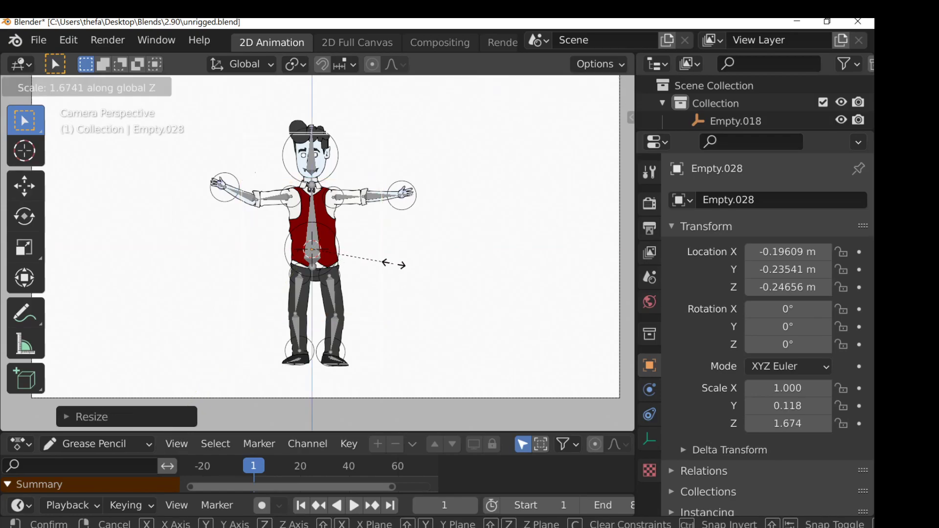
click(414, 270)
scroll(348, 255, up, 1)
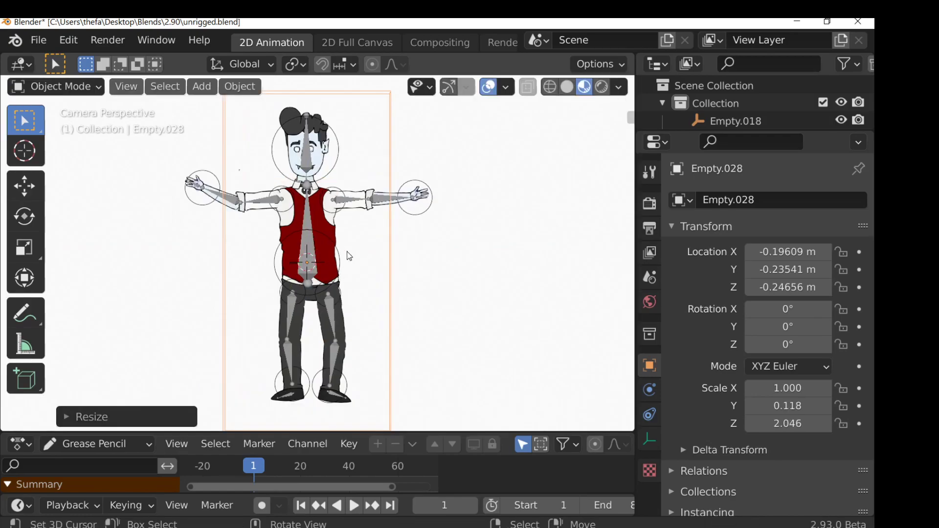
Parent the torso, head, both hand and both foot empties to the cube empty using the Object option.
click(339, 255)
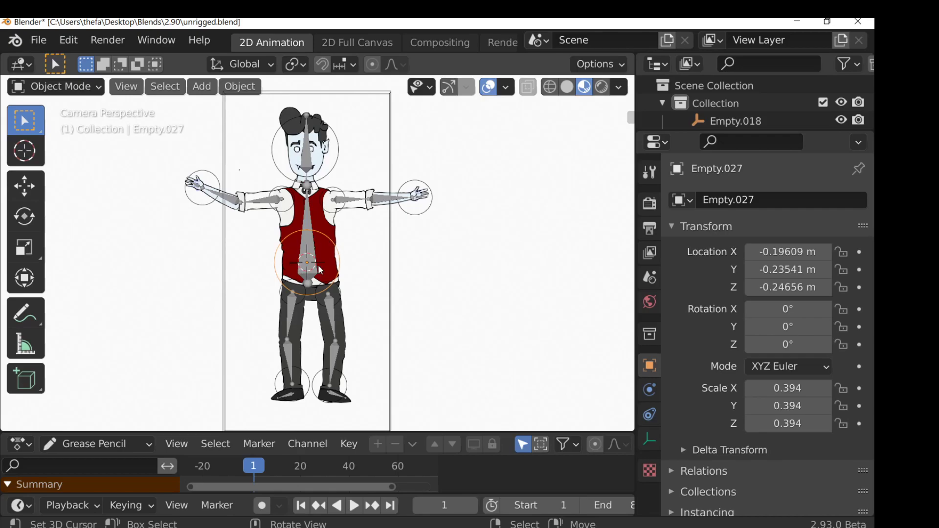
shift+click(404, 196)
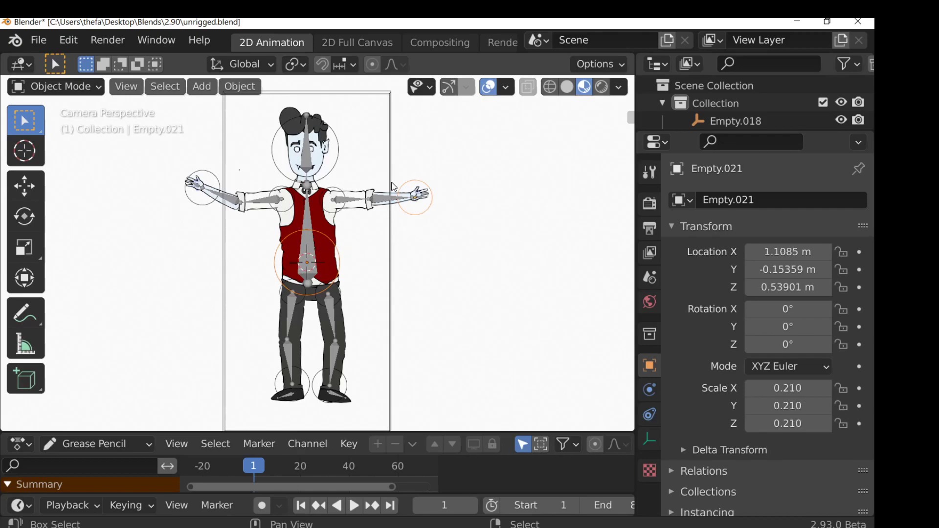
shift+click(285, 168)
shift+click(210, 176)
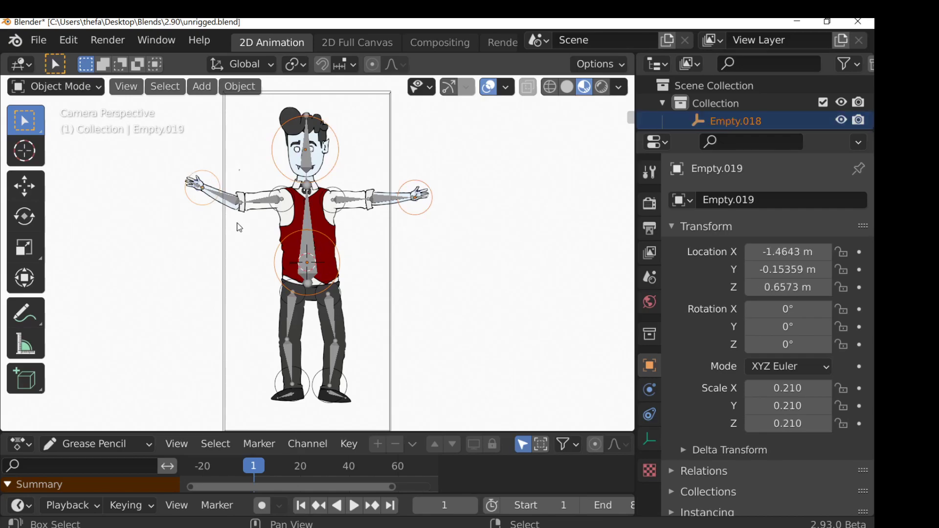
shift+scroll(242, 216, down, 3)
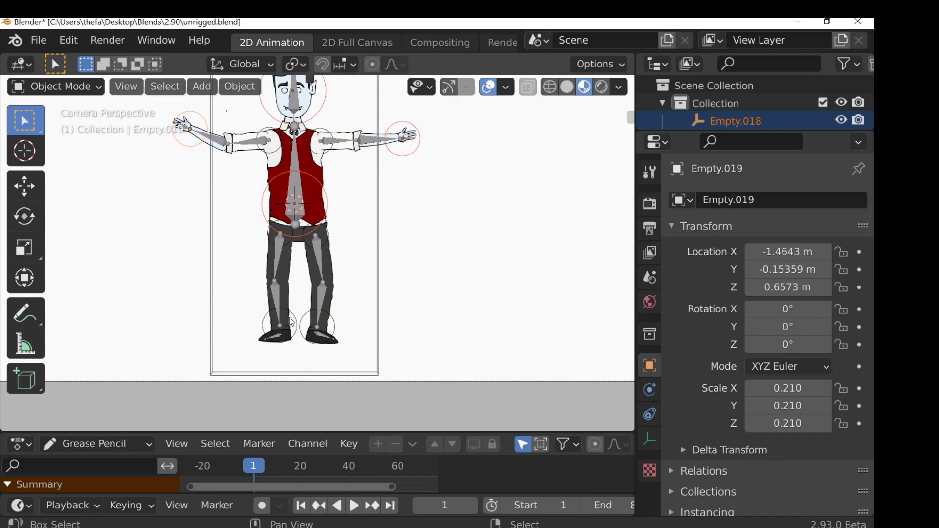
shift+click(294, 318)
shift+click(304, 325)
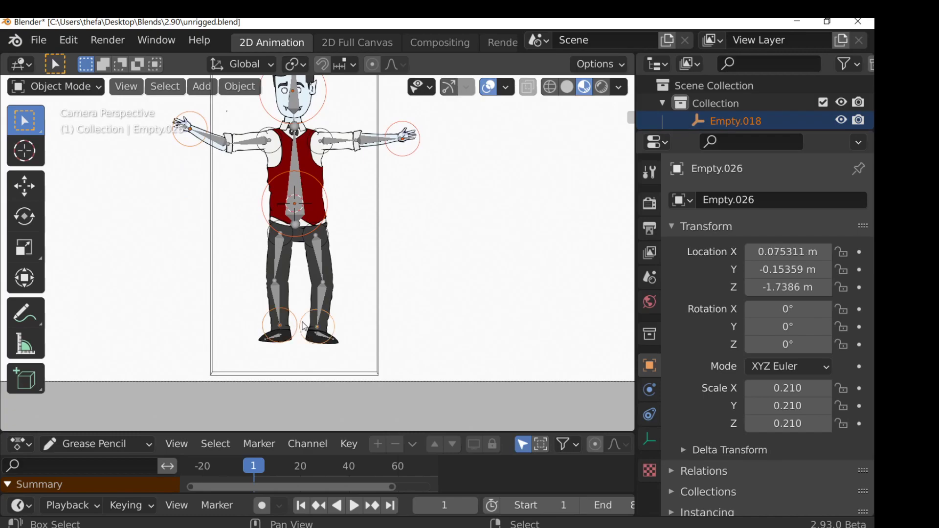
shift+click(379, 260)
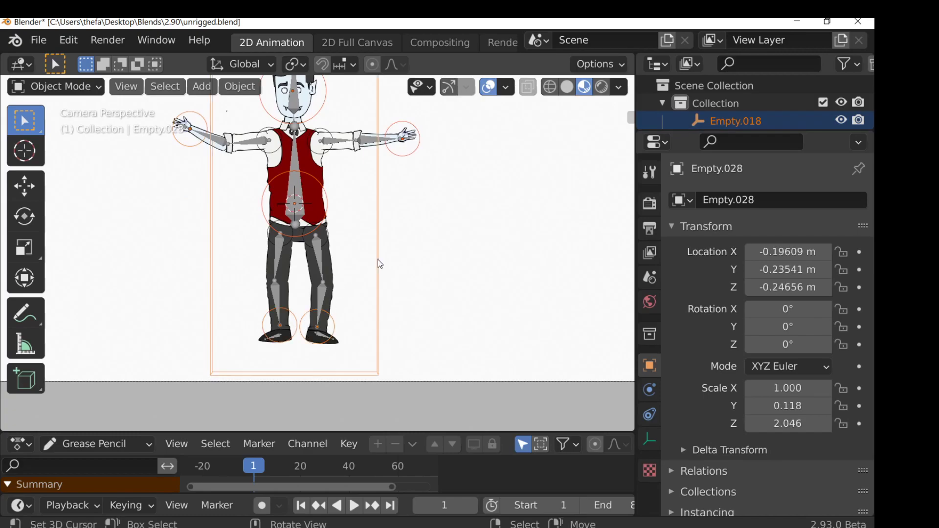
key(ctrl+p)
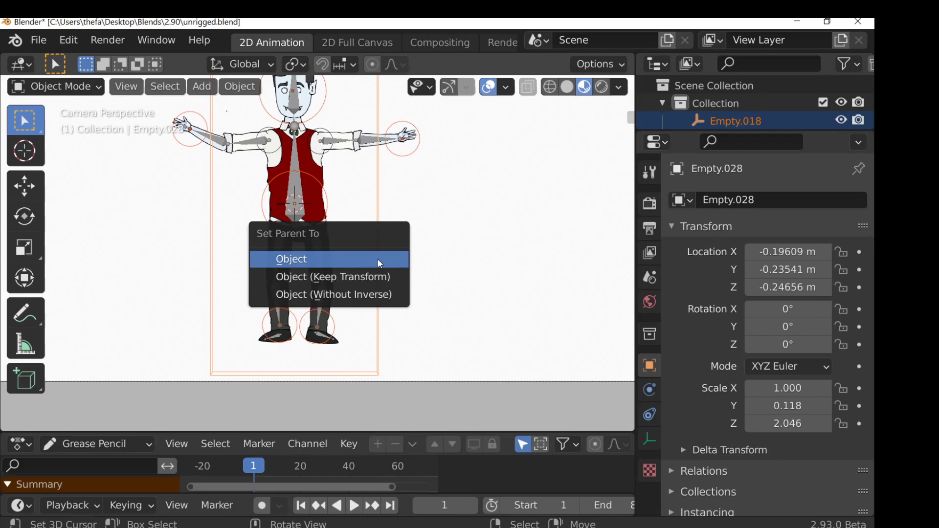
click(379, 262)
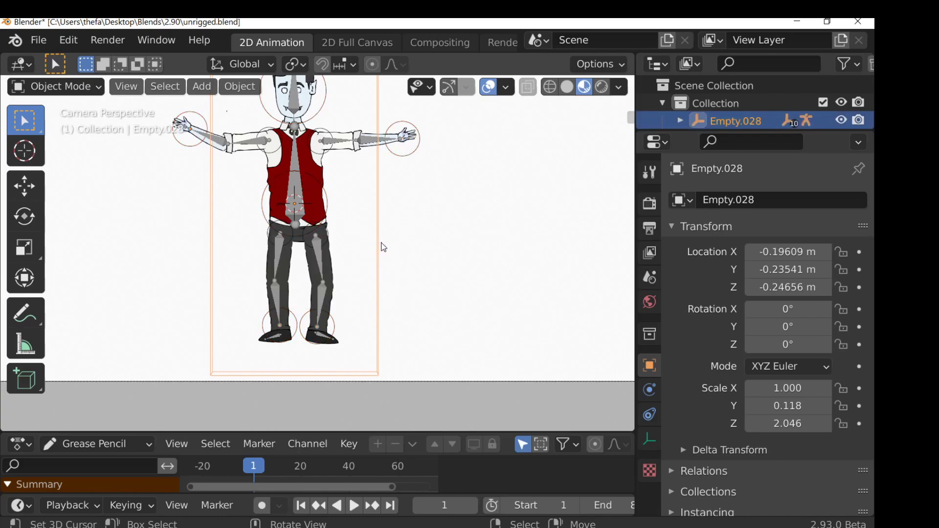
Try moving the cube empty and the torso, foot and hand empties in turn to test the control hierarchy.
scroll(375, 245, down, 2)
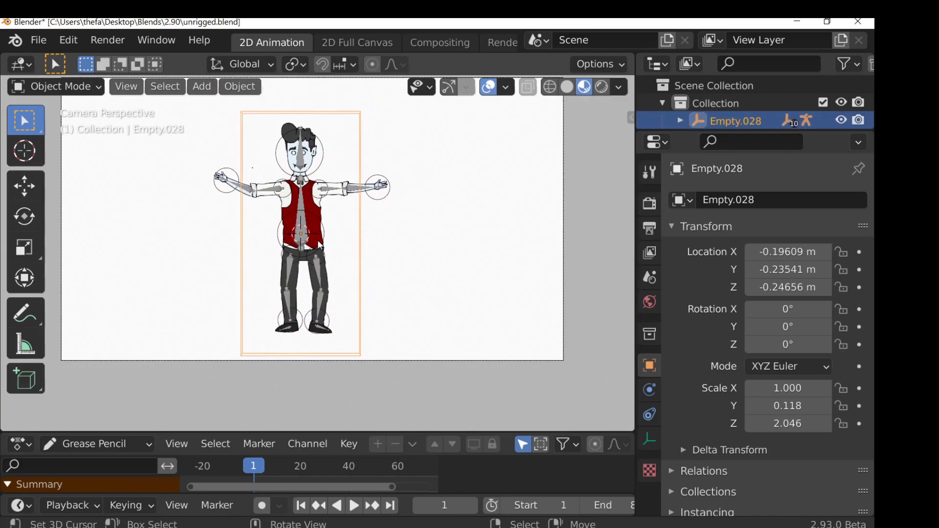
key(g)
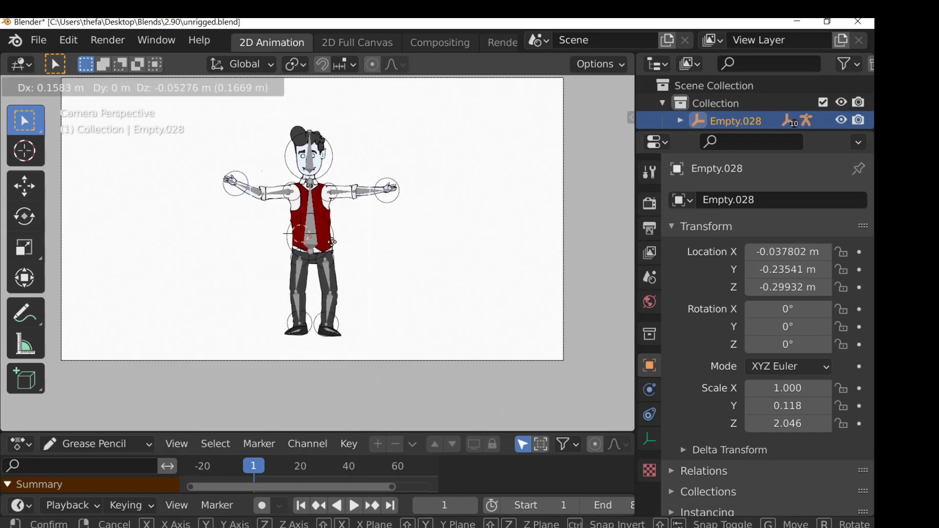
right_click(322, 232)
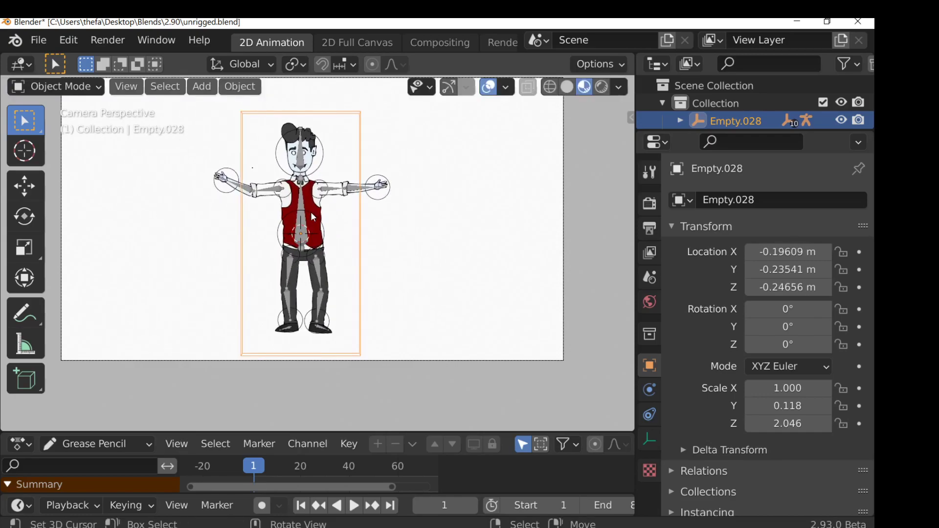
click(313, 216)
key(g)
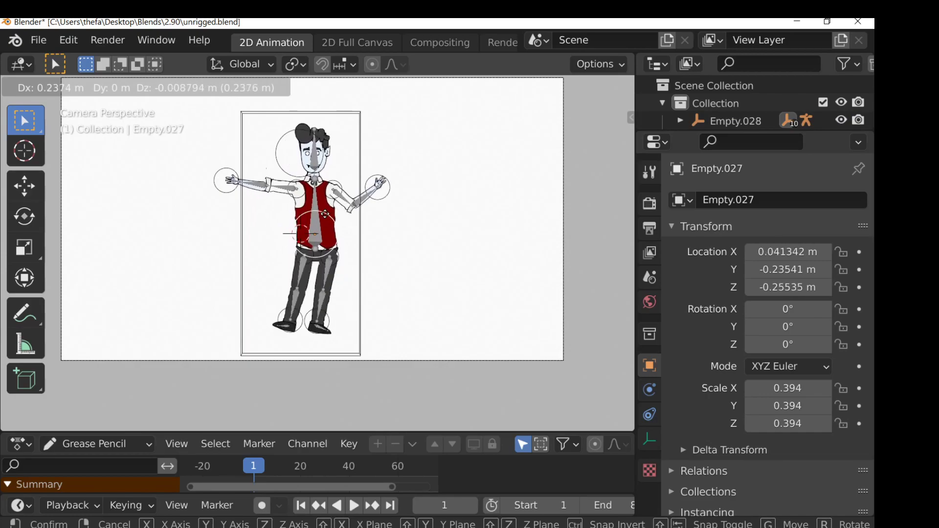
right_click(300, 244)
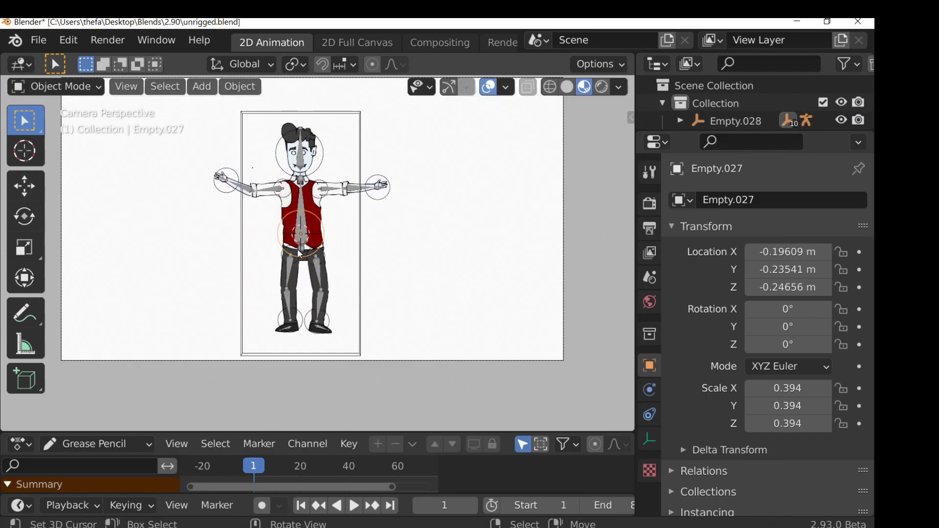
click(281, 315)
key(g)
right_click(251, 264)
click(213, 192)
key(g)
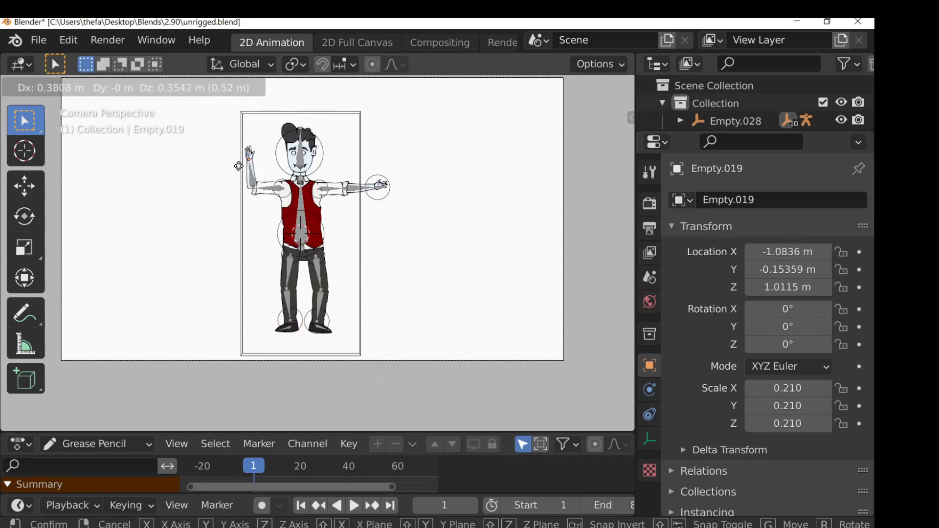
click(238, 187)
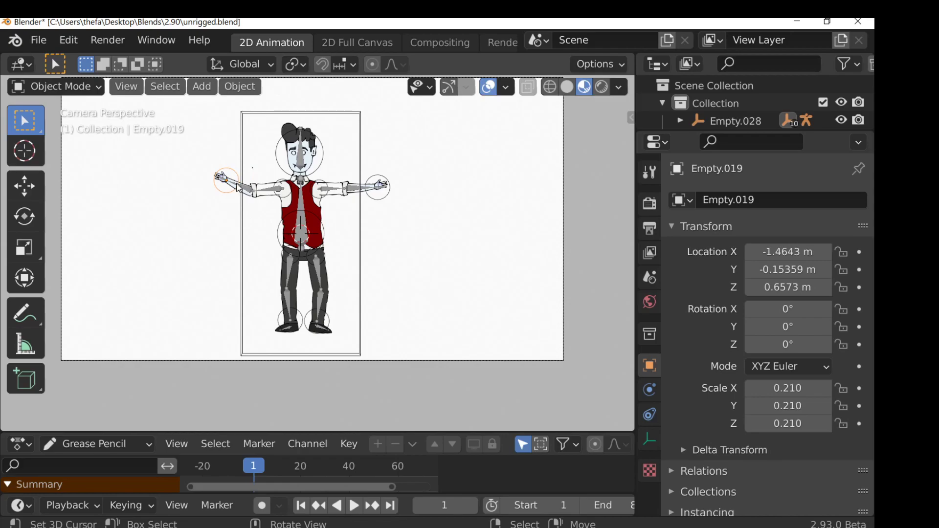
Add a single arrow empty, scale it to about 0.586 and place it beside the legs at about X -1.62 m, Z -1.225 m.
scroll(224, 232, up, 2)
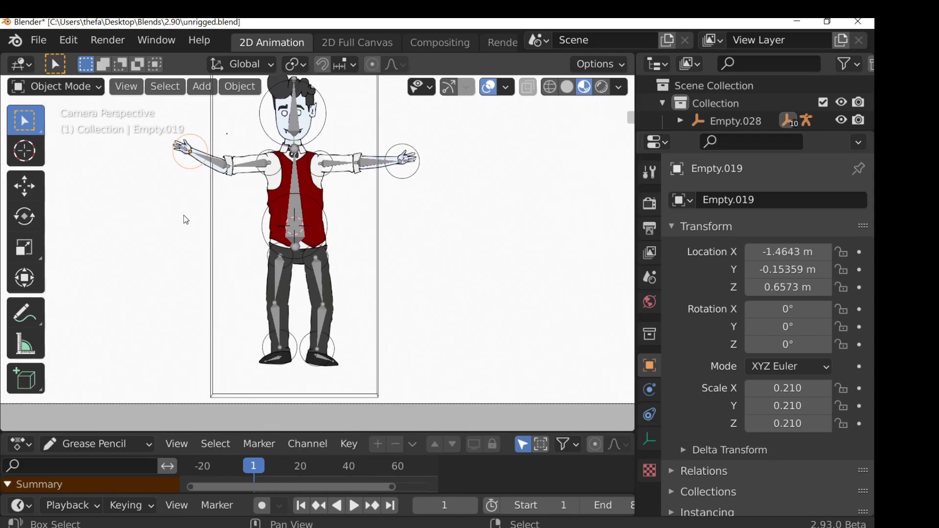
key(shift+a)
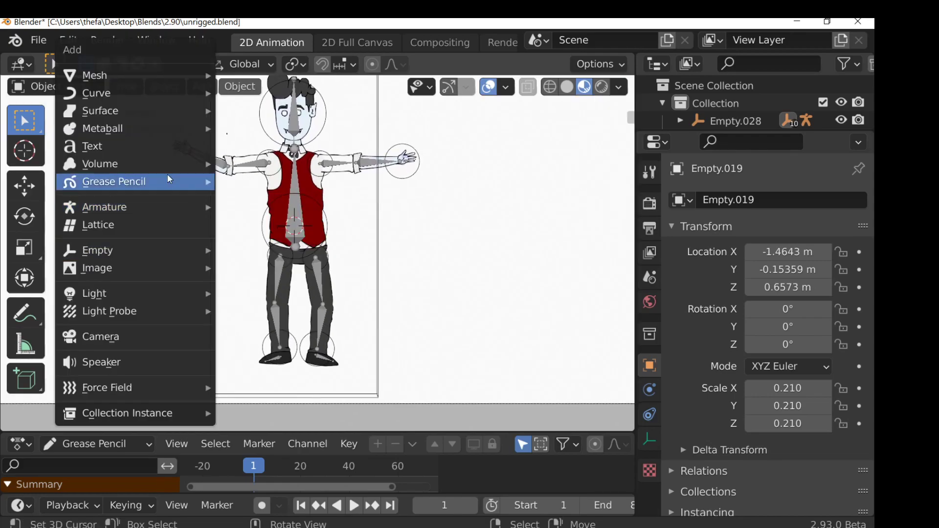
mouse_move(151, 244)
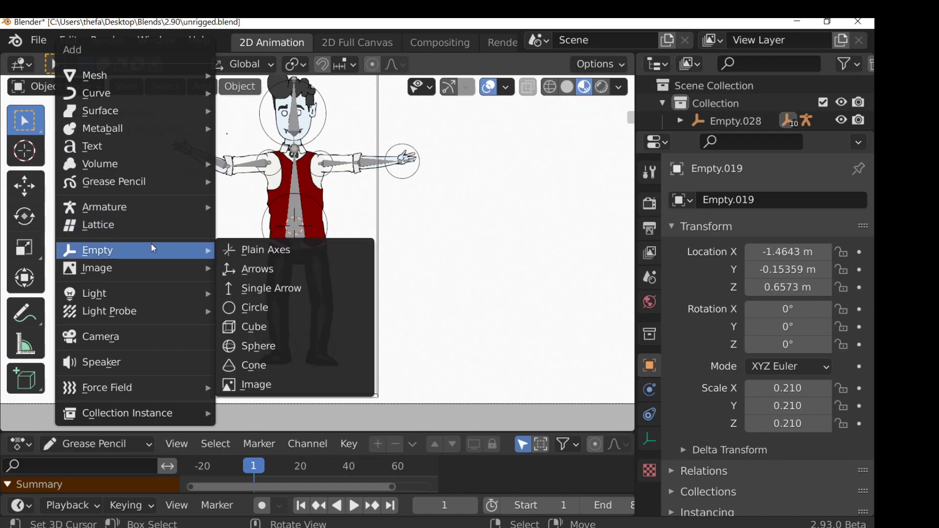
click(301, 287)
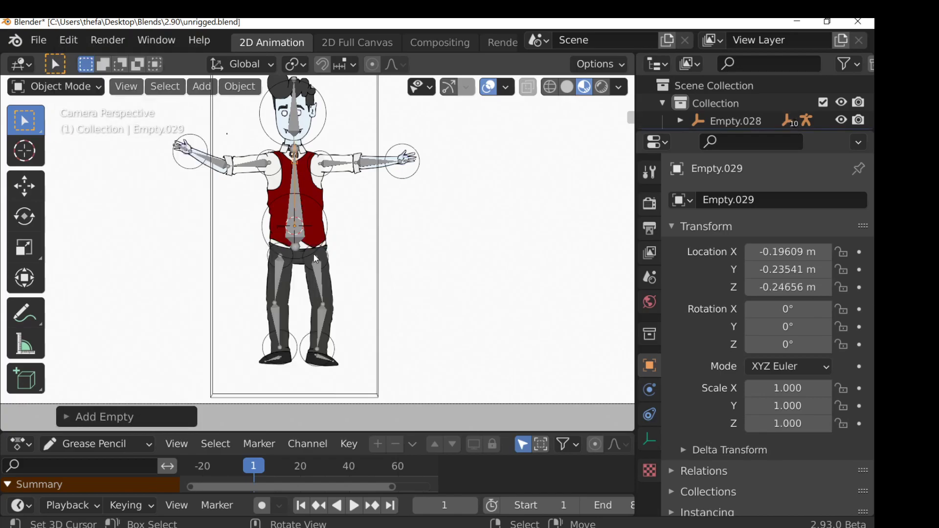
key(g)
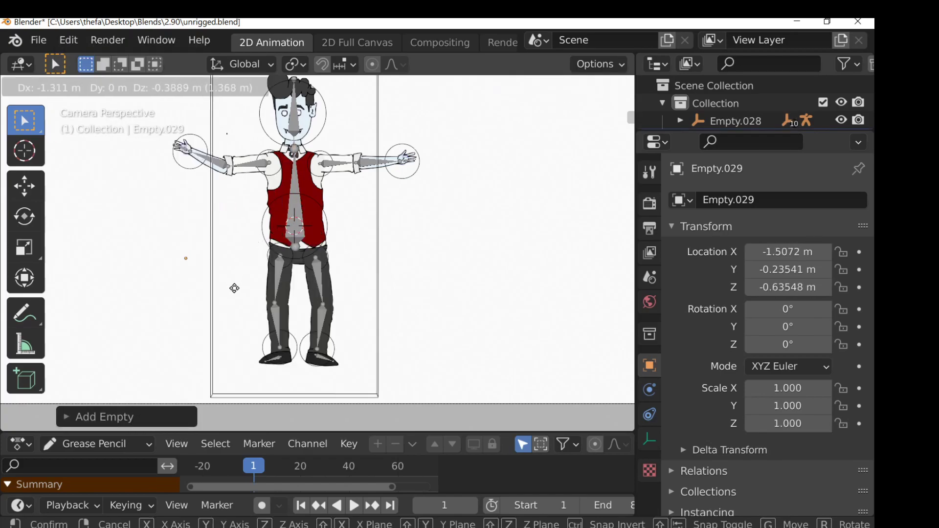
click(244, 302)
key(s)
click(292, 287)
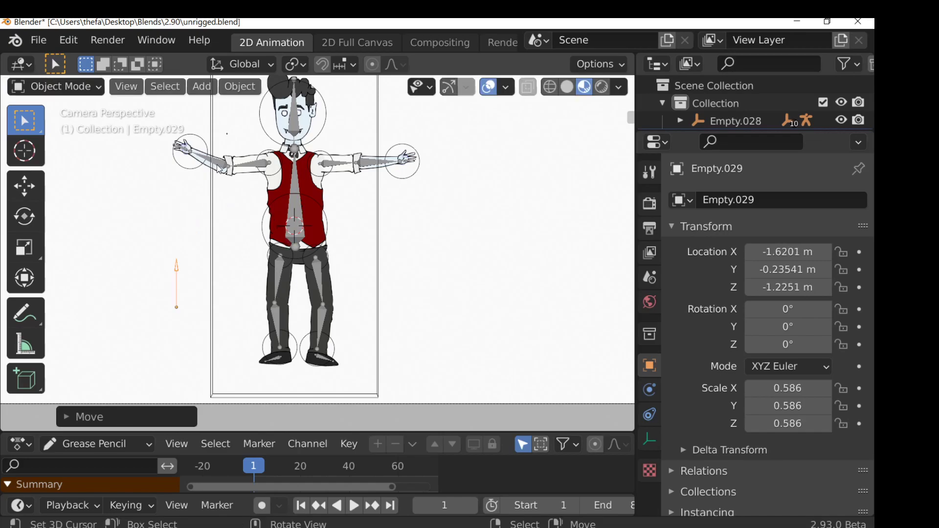
In Pose Mode, set the arrow empty as the pole target of the IK constraint on the forearm bone on the arrow's side.
click(219, 167)
click(83, 88)
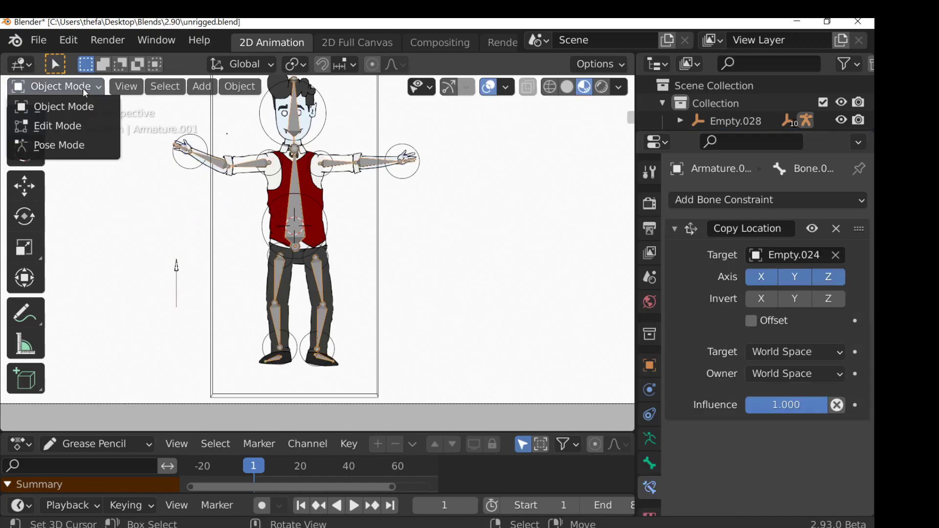
click(68, 145)
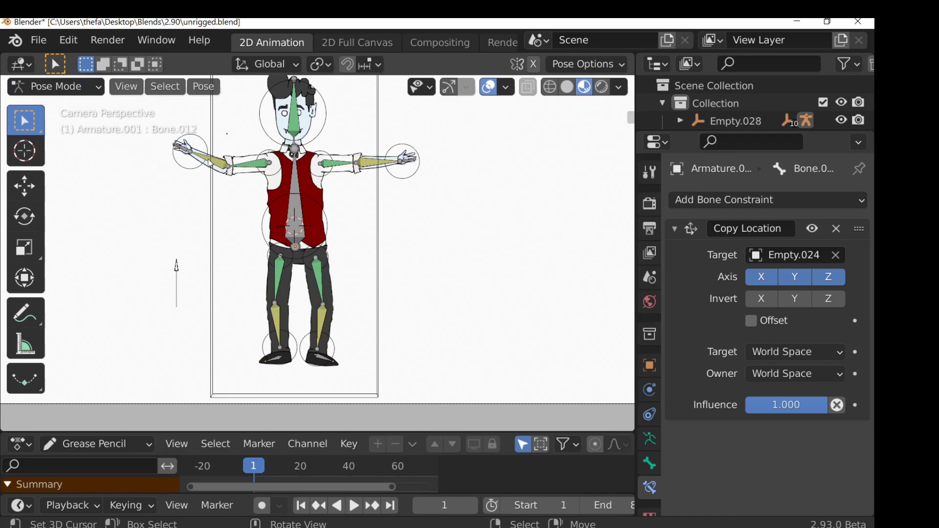
click(211, 166)
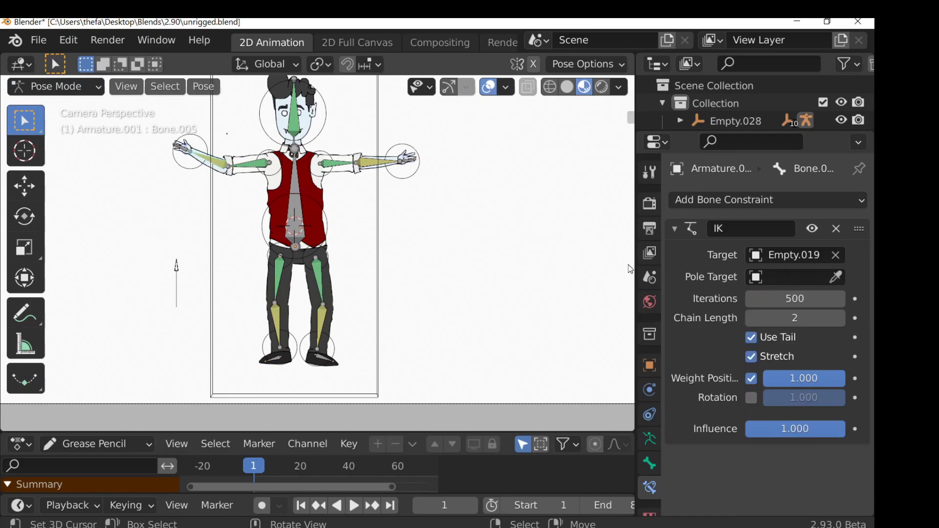
click(836, 277)
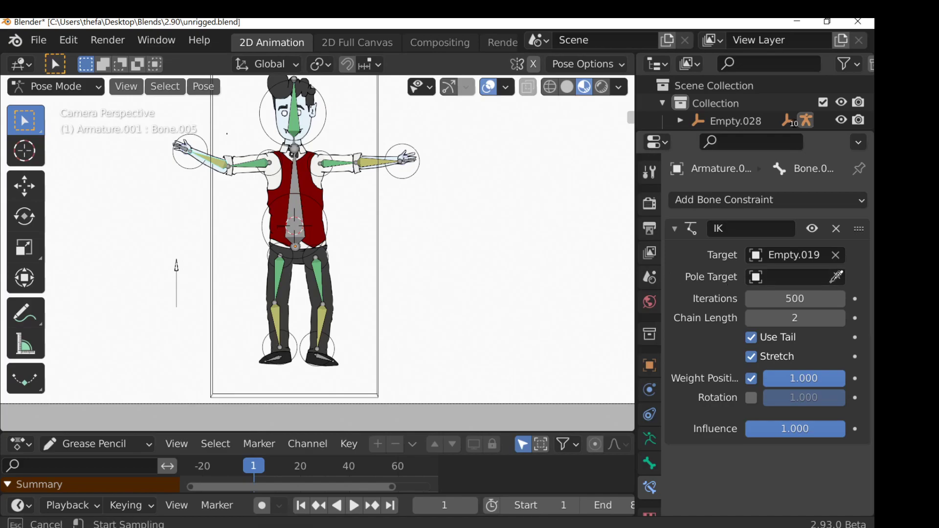
click(177, 269)
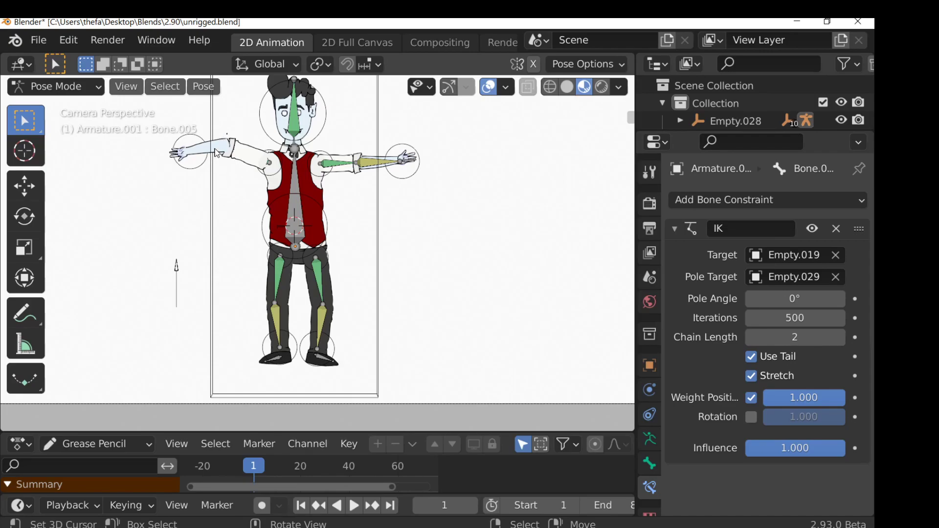
In Object Mode, try moving the hand empty on the arrow's side to test how the arm bends.
click(55, 87)
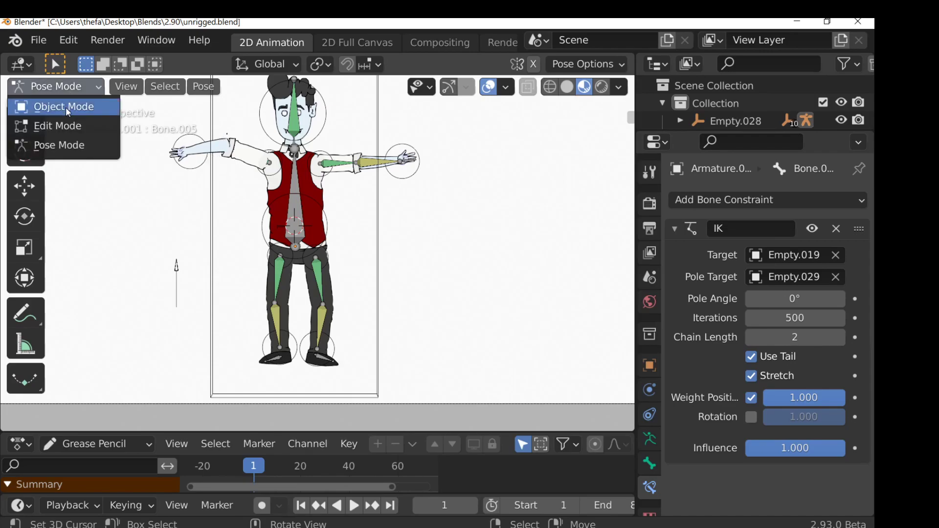
click(66, 107)
click(195, 172)
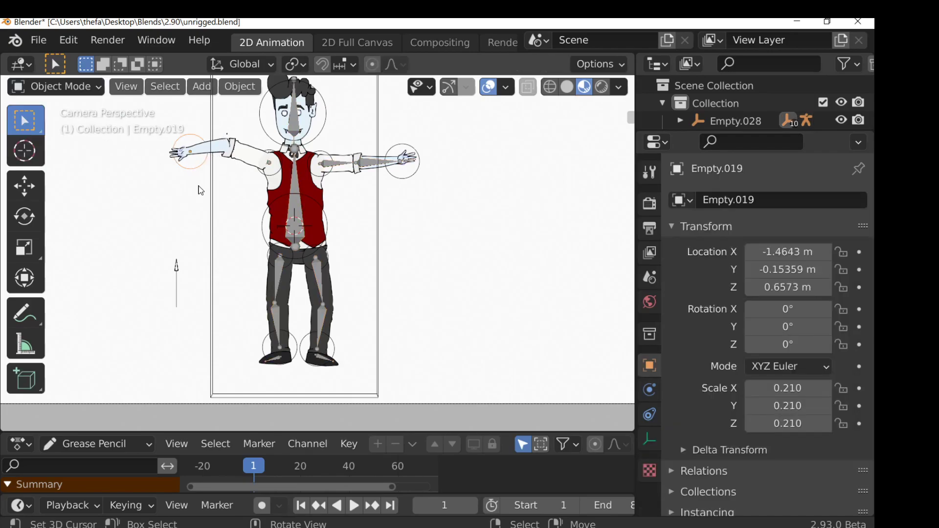
key(g)
drag(234, 223, 216, 219)
click(215, 218)
Set the pole angle of that forearm bone's IK constraint to 180°.
click(295, 191)
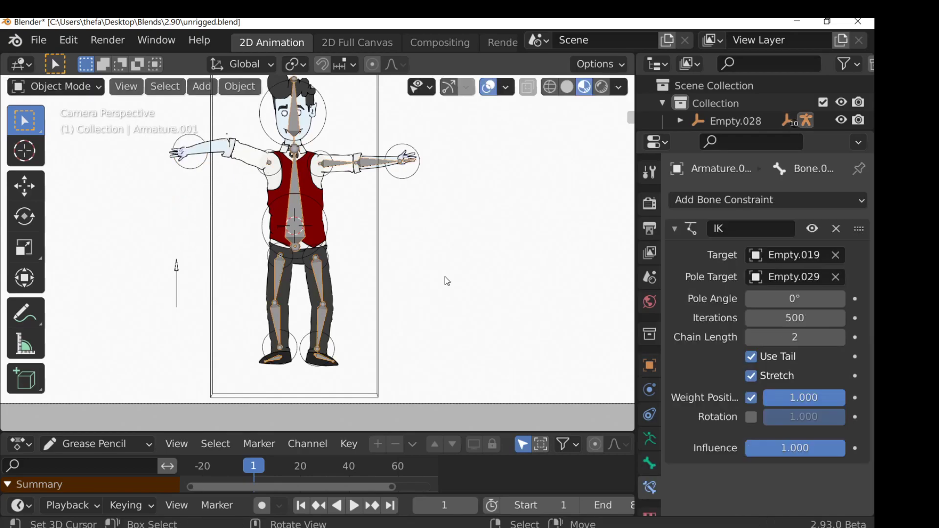
click(787, 296)
key(BackSpace)
key(BackSpace)
text(180)
key(Return)
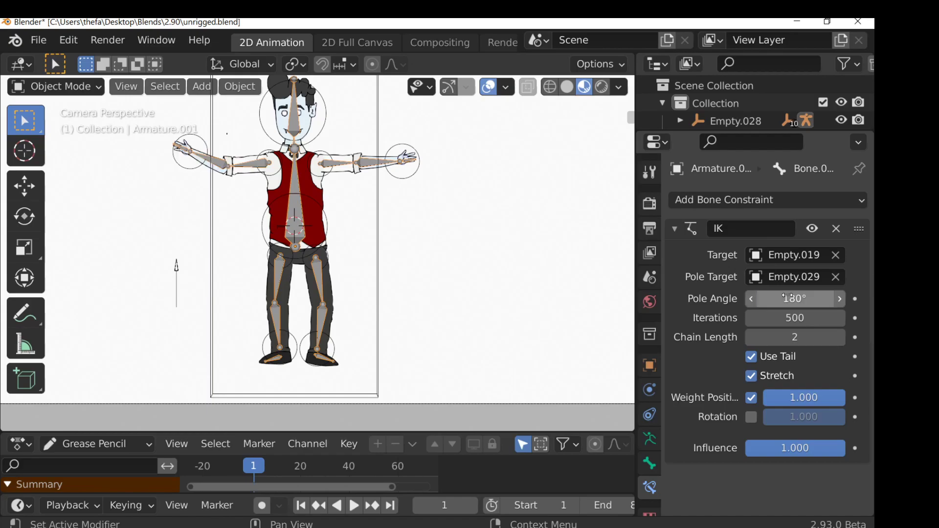
Move the arrow empty to about X -2.047 m, Z -1.501 m and place a duplicate on the character's other side.
click(177, 274)
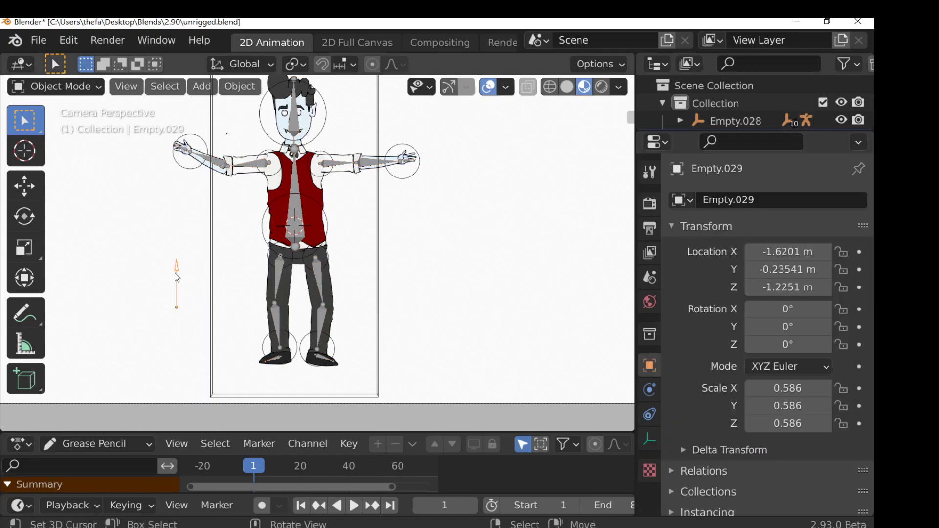
key(g)
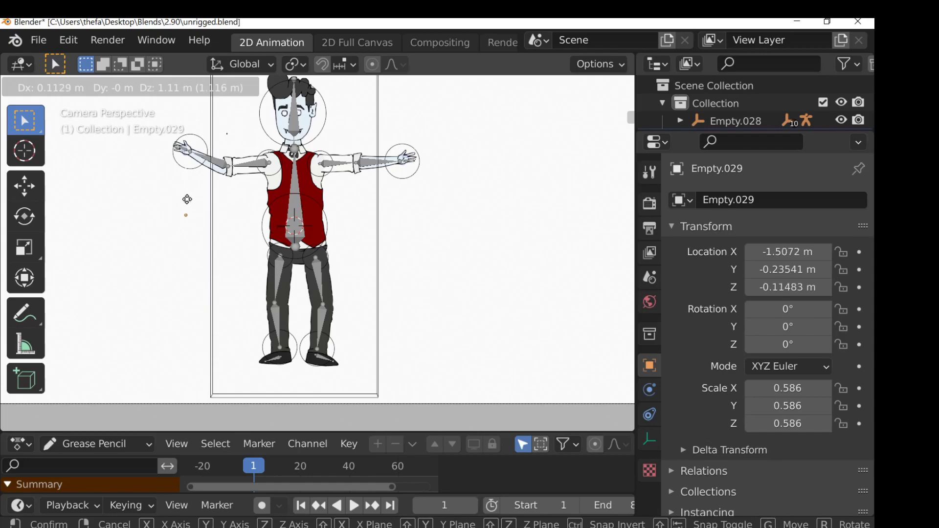
click(169, 303)
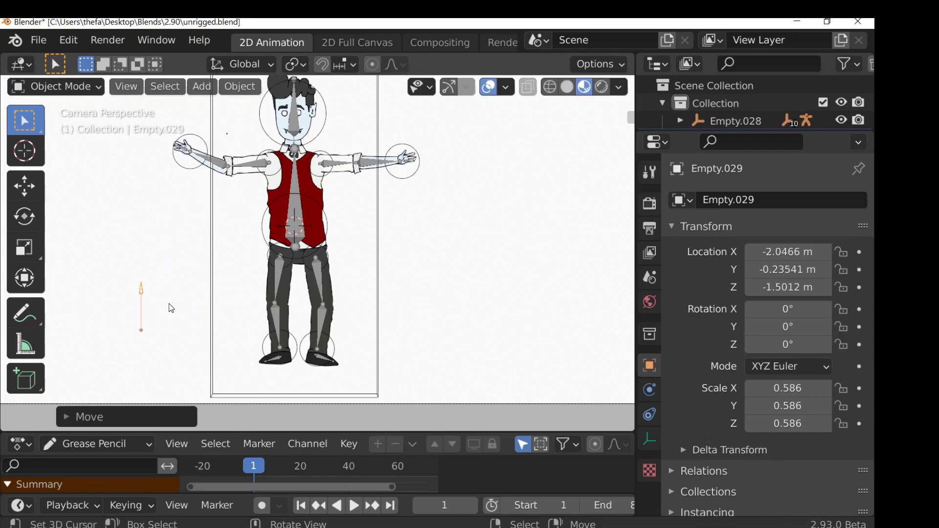
key(shift+d)
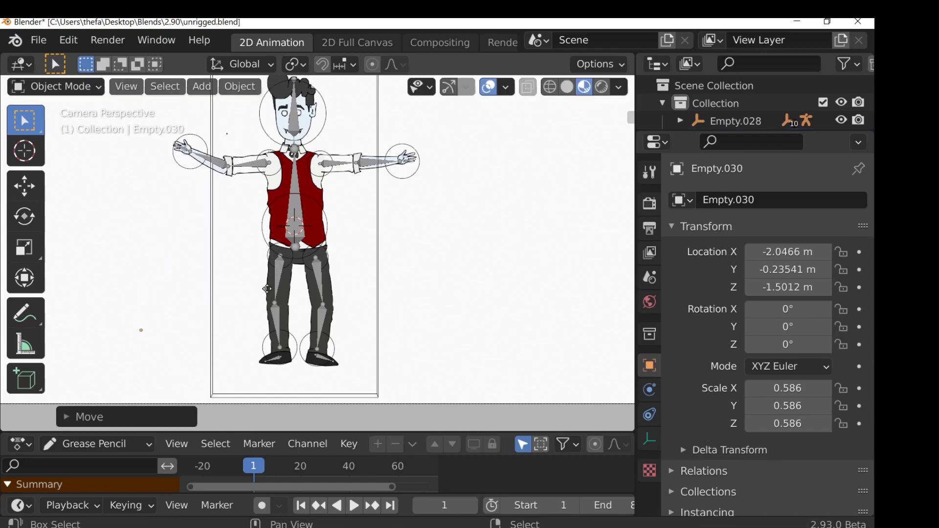
click(433, 294)
In Pose Mode, set the duplicated arrow empty as the pole target of the opposite forearm bone's IK constraint.
click(370, 168)
key(Tab)
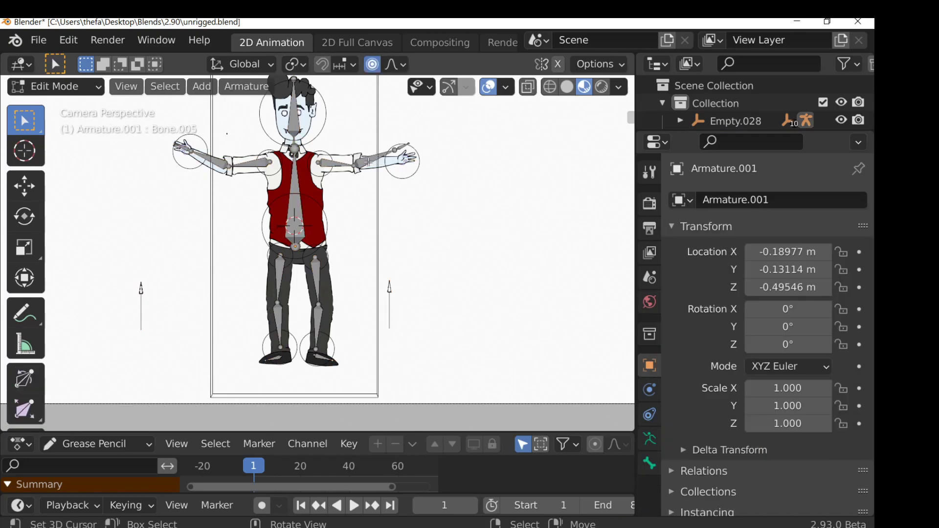
key(Tab)
click(55, 86)
click(66, 145)
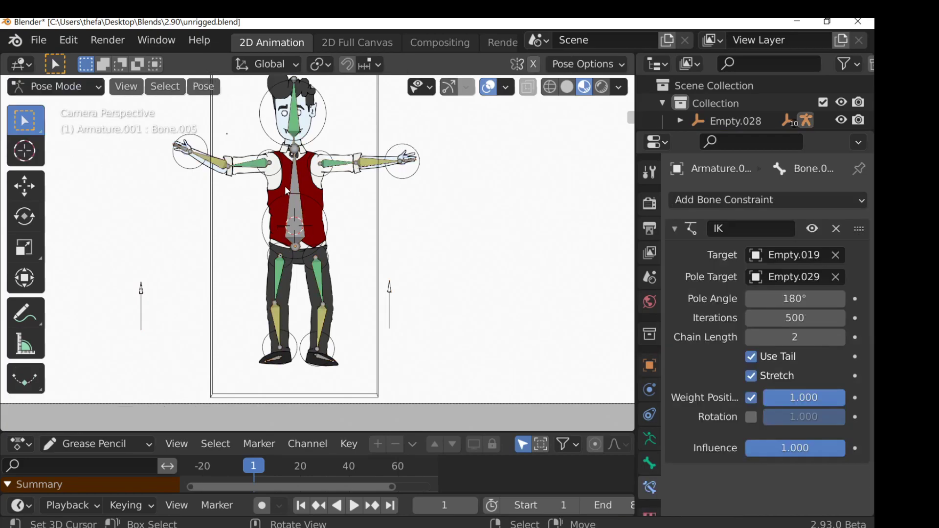
click(370, 164)
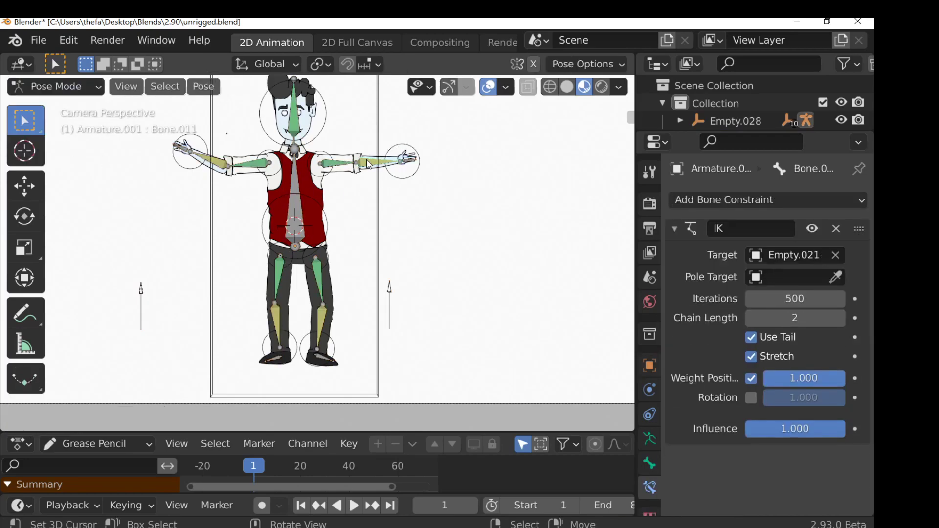
click(833, 277)
click(391, 293)
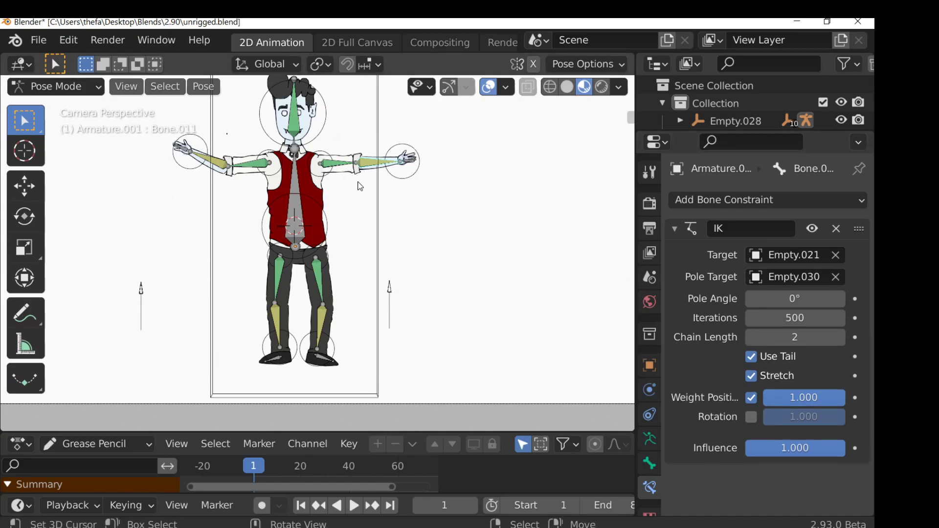
Try a pole angle of -180° on the second forearm's IK constraint and undo it.
click(796, 299)
text(-18)
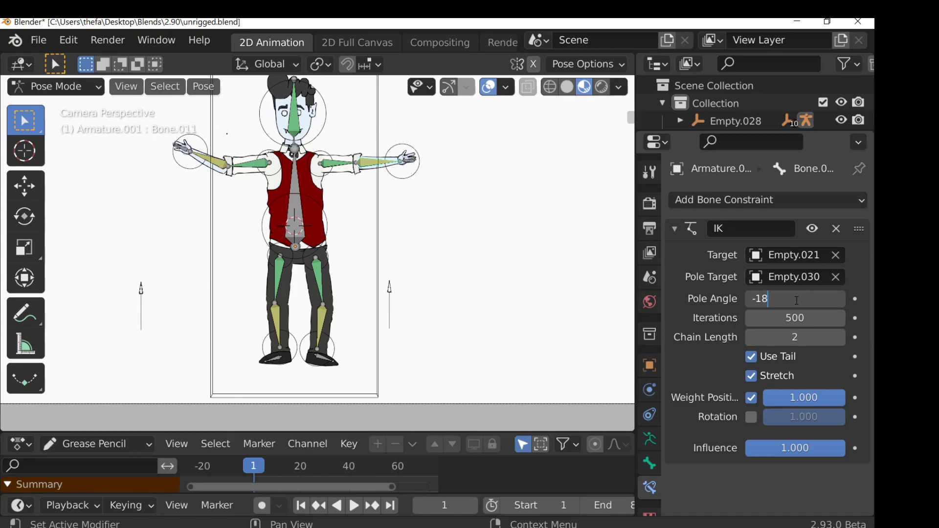
text(0)
key(Return)
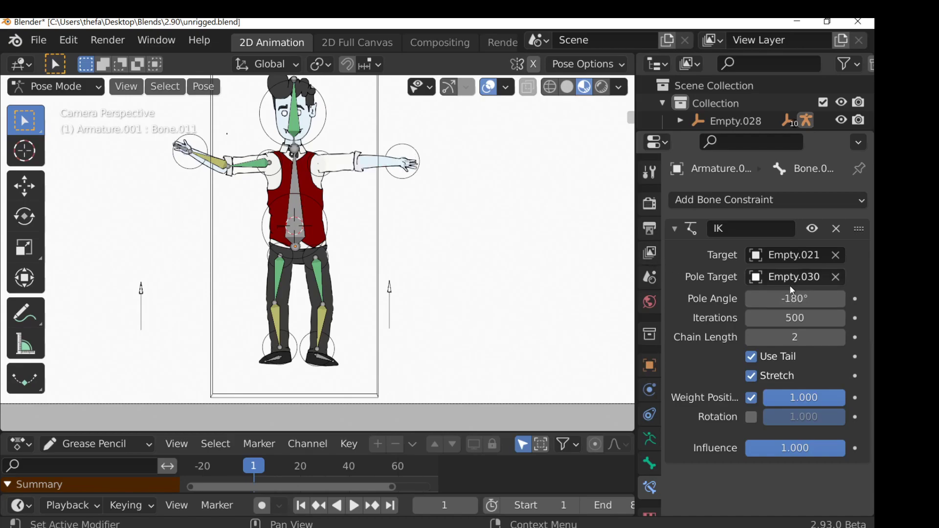
key(ctrl+z)
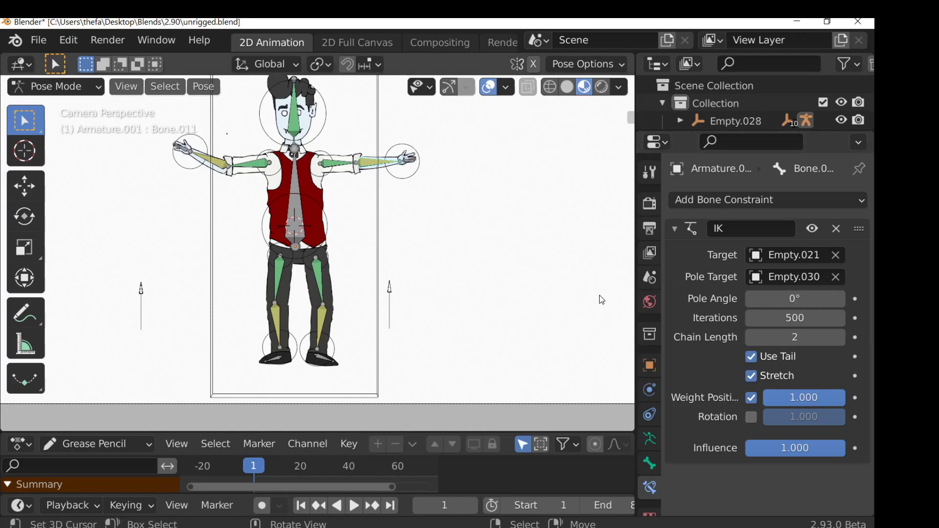
click(335, 349)
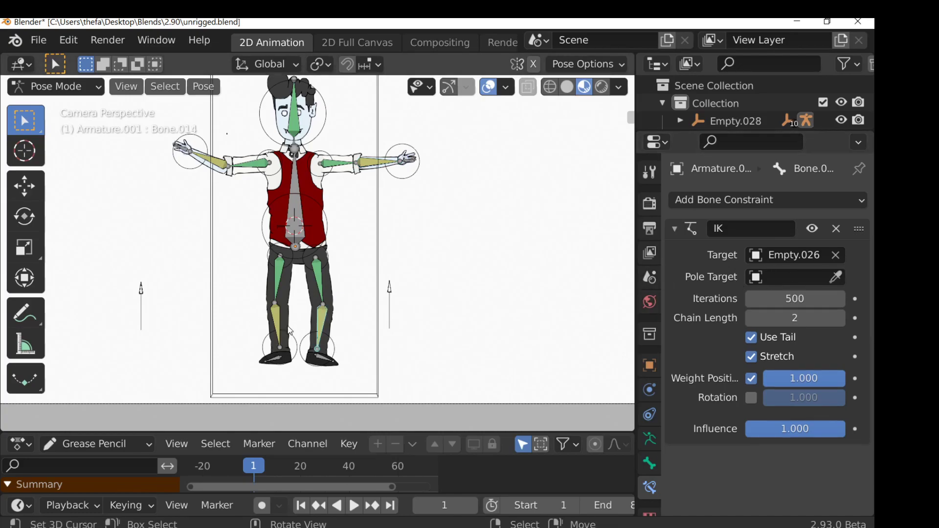
click(835, 278)
key(Escape)
scroll(327, 221, down, 2)
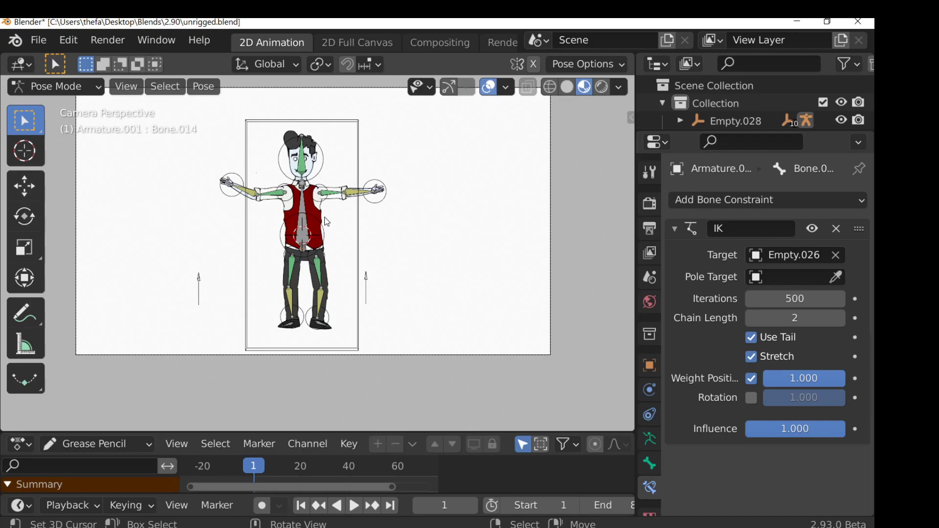